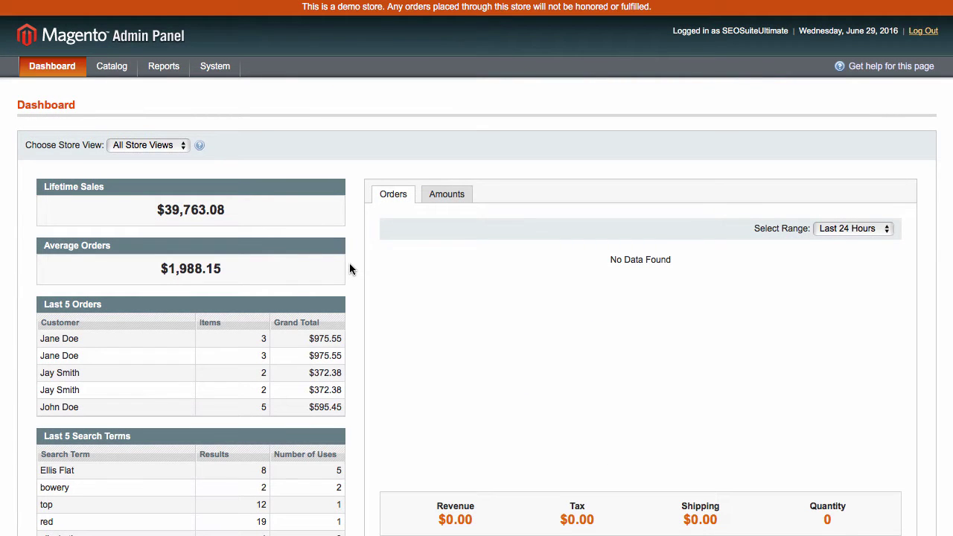
# - Reveal the SEO Extended Templates submenu under the Catalog menu
pyautogui.moveTo(115, 69)
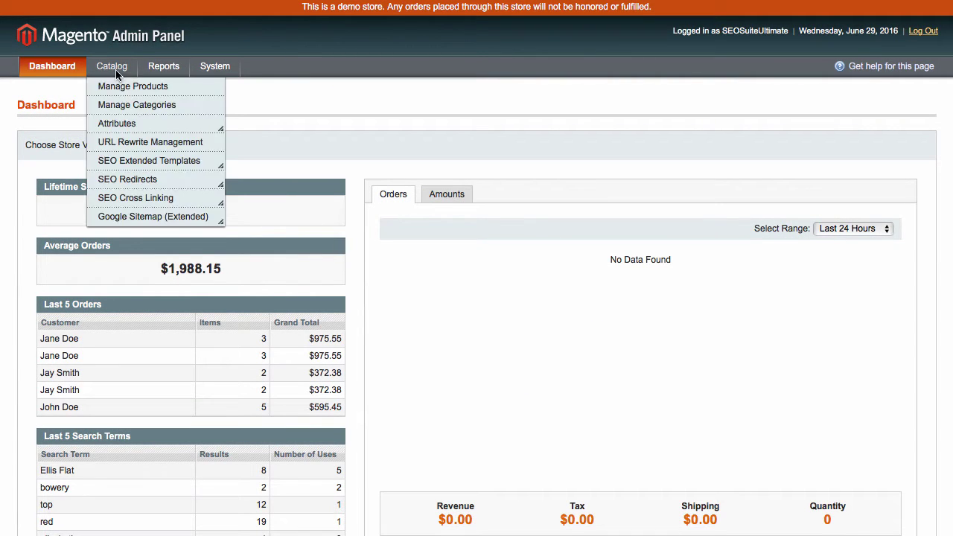
pyautogui.moveTo(128, 160)
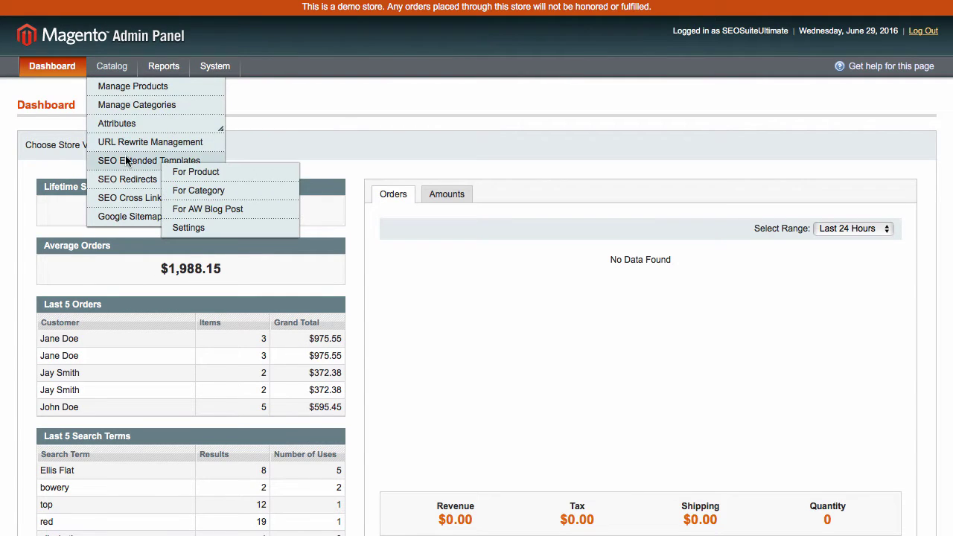
# - From For Product templates, start a new Product Meta Title template and continue to its details
pyautogui.click(213, 172)
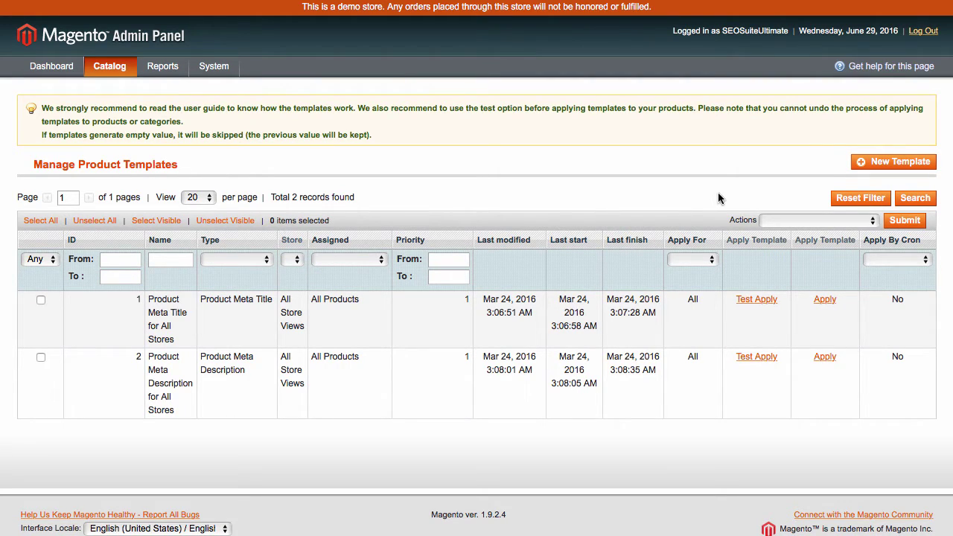
pyautogui.click(882, 164)
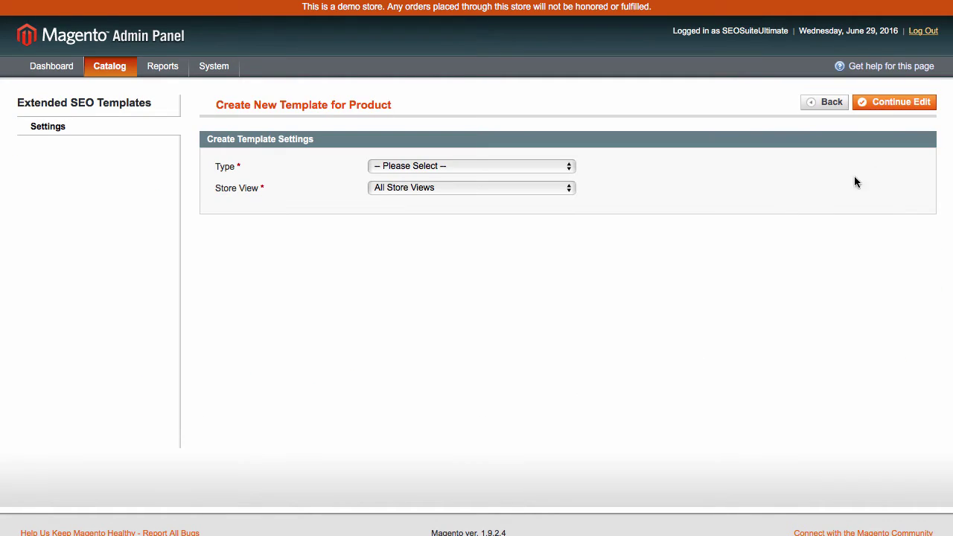
pyautogui.click(422, 169)
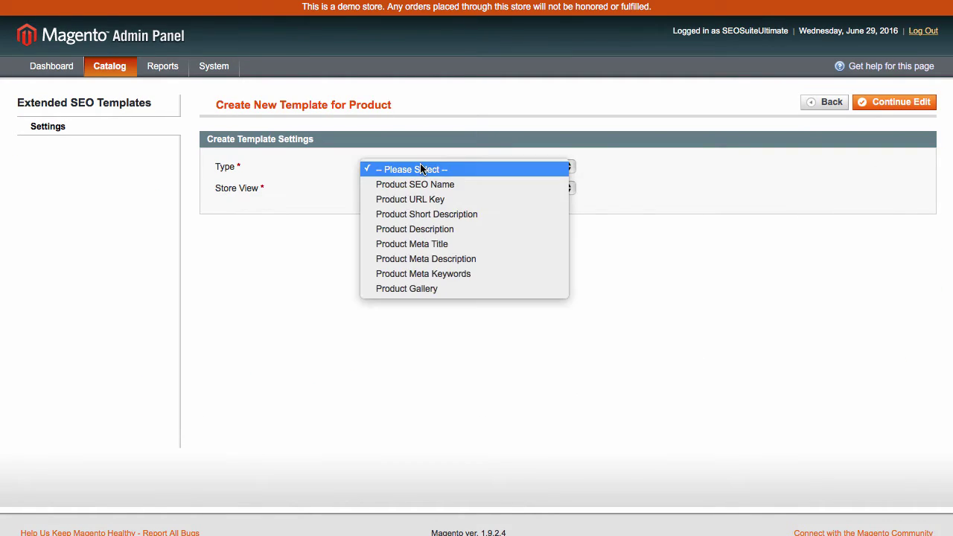
pyautogui.click(430, 244)
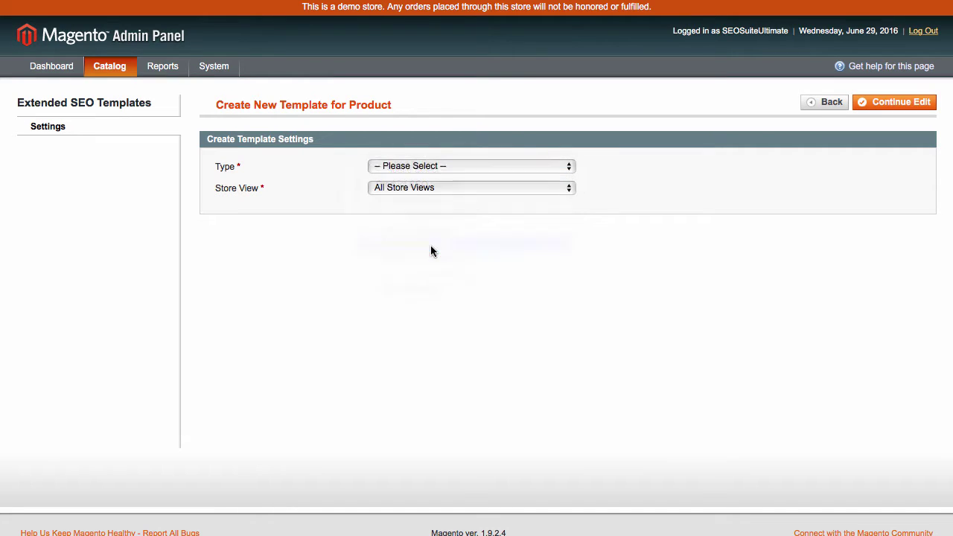
pyautogui.click(889, 104)
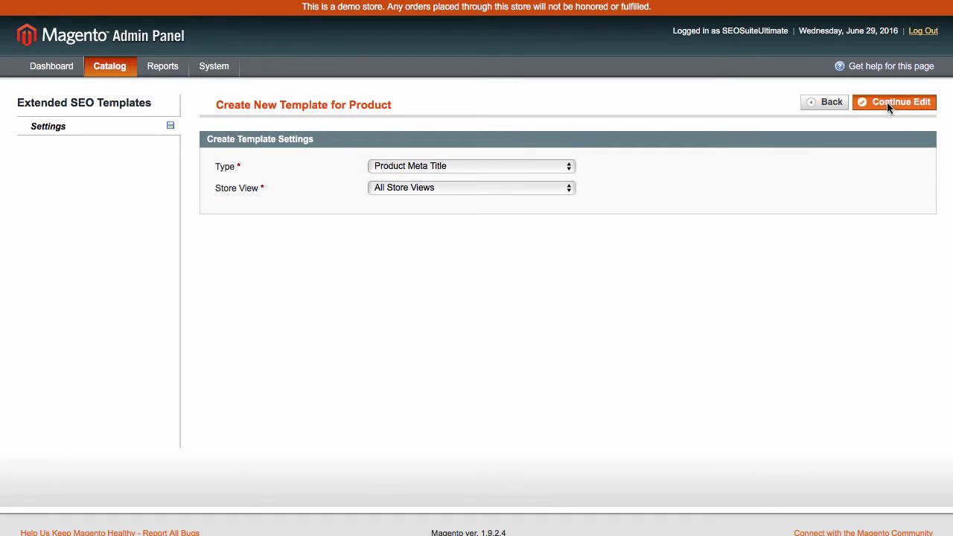
# - Review the 'Product Meta Title for All Stores' name and rule, keeping Apply For All and Apply By Cron No
pyautogui.moveTo(373, 166); pyautogui.dragTo(514, 166)
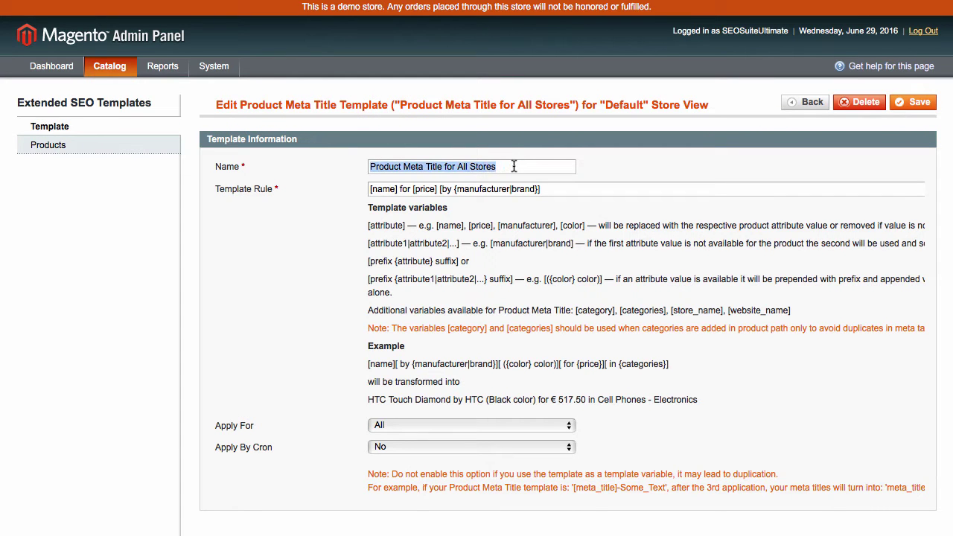
pyautogui.click(390, 425)
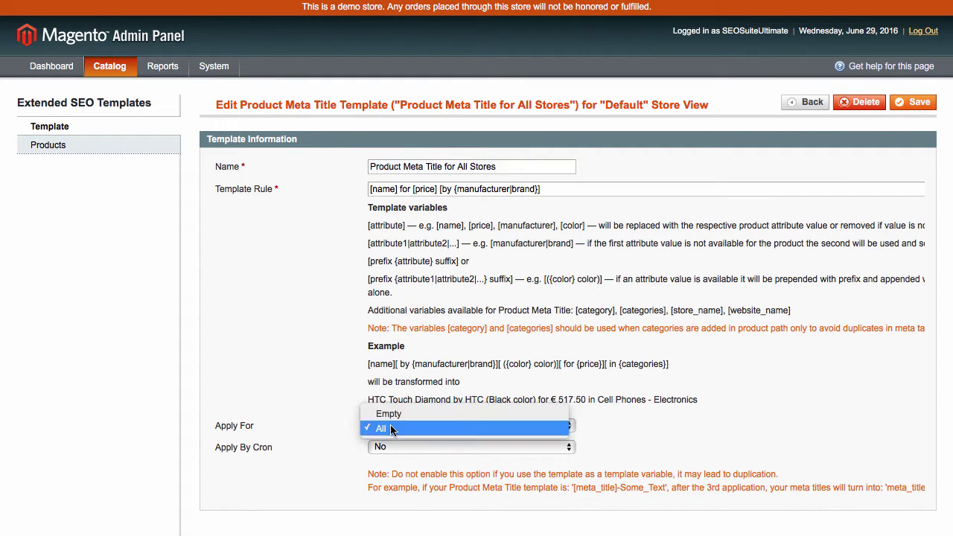
pyautogui.click(390, 447)
pyautogui.click(390, 447)
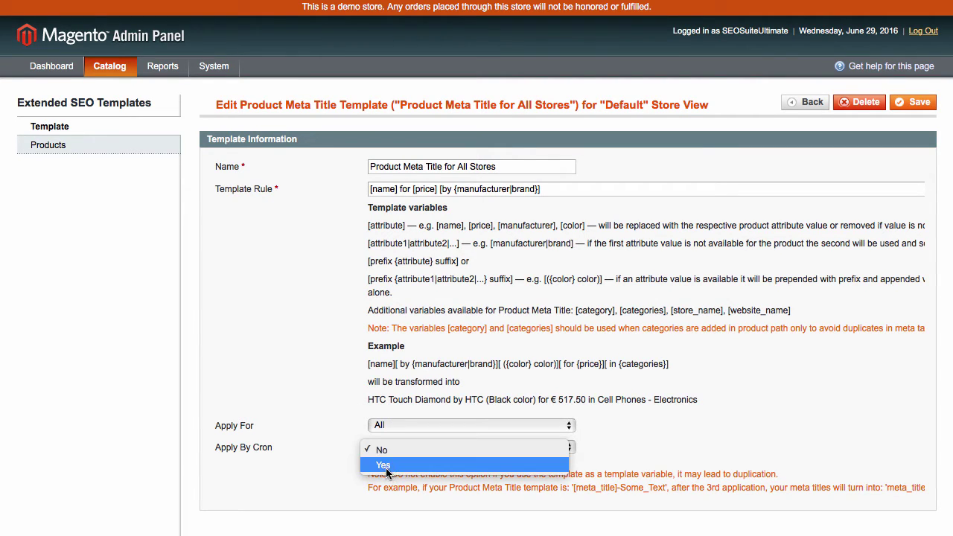
pyautogui.click(386, 466)
pyautogui.click(385, 451)
pyautogui.click(381, 435)
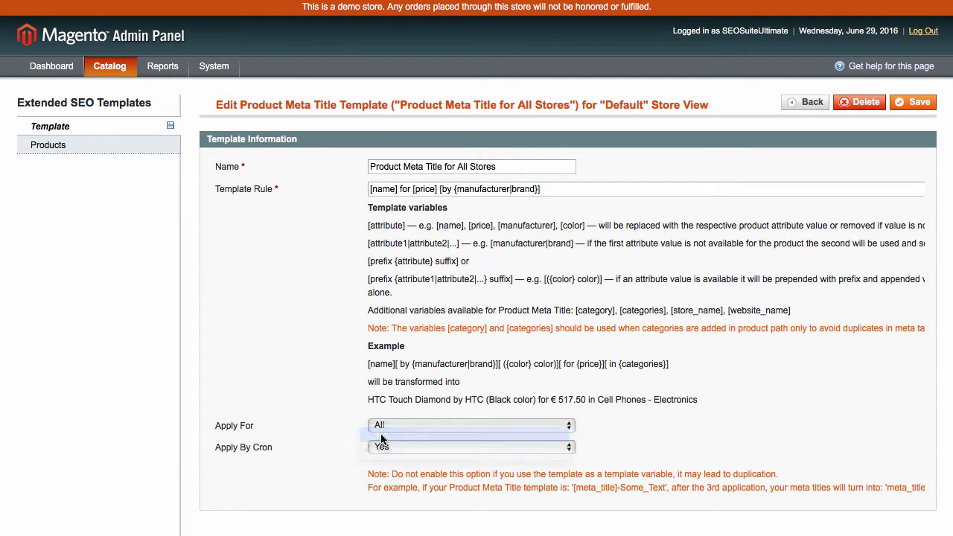
pyautogui.moveTo(553, 193); pyautogui.dragTo(365, 190)
pyautogui.click(361, 258)
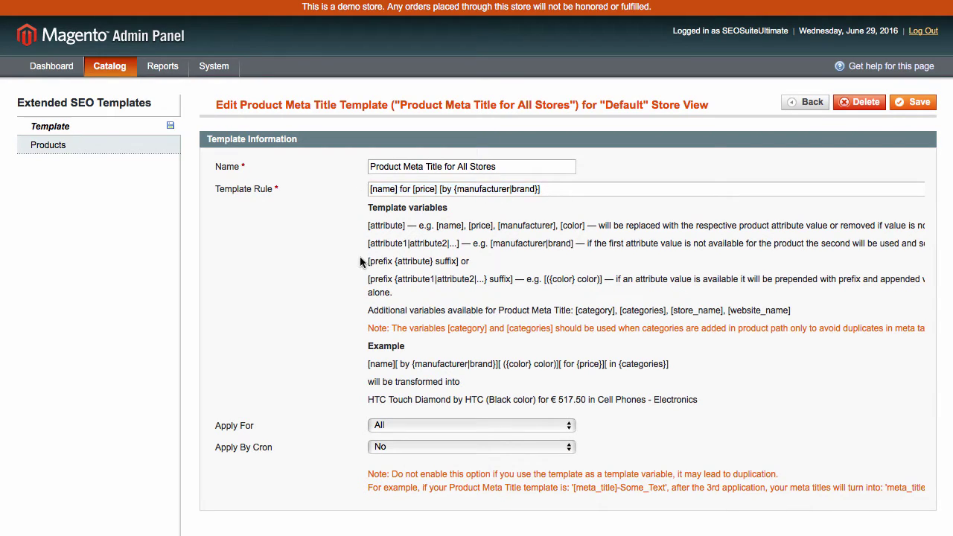
# - In the Products assignment, compare Attribute Set and Individual Product(s), then choose All Product
pyautogui.click(101, 146)
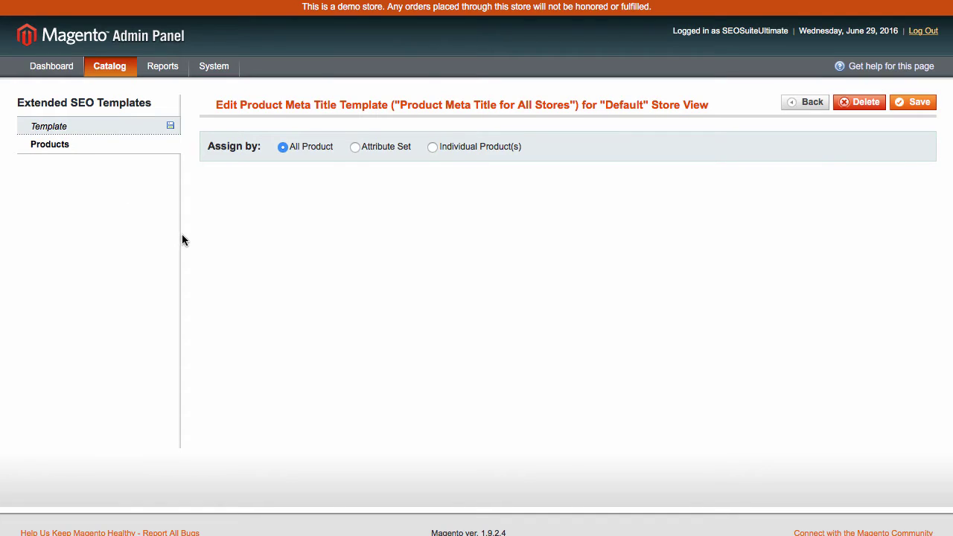
pyautogui.click(355, 147)
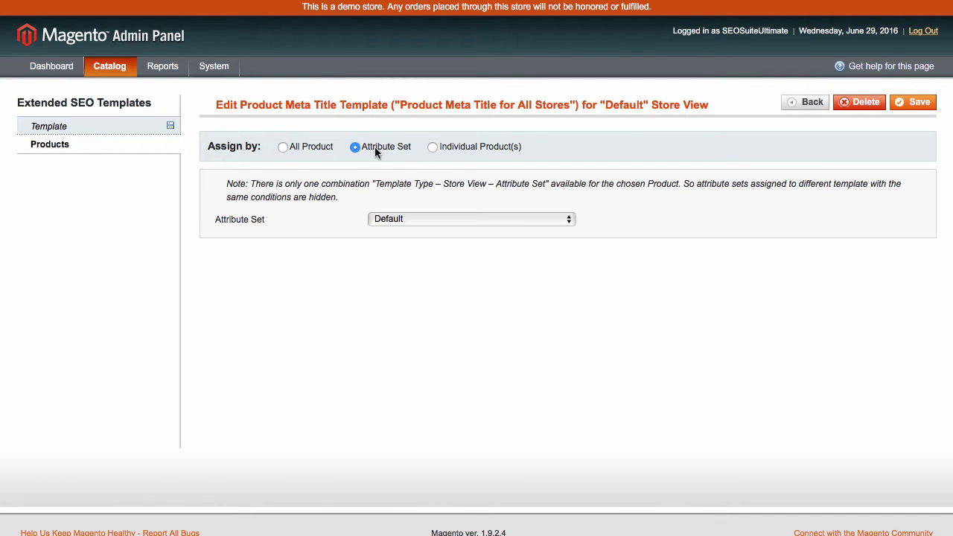
pyautogui.click(432, 148)
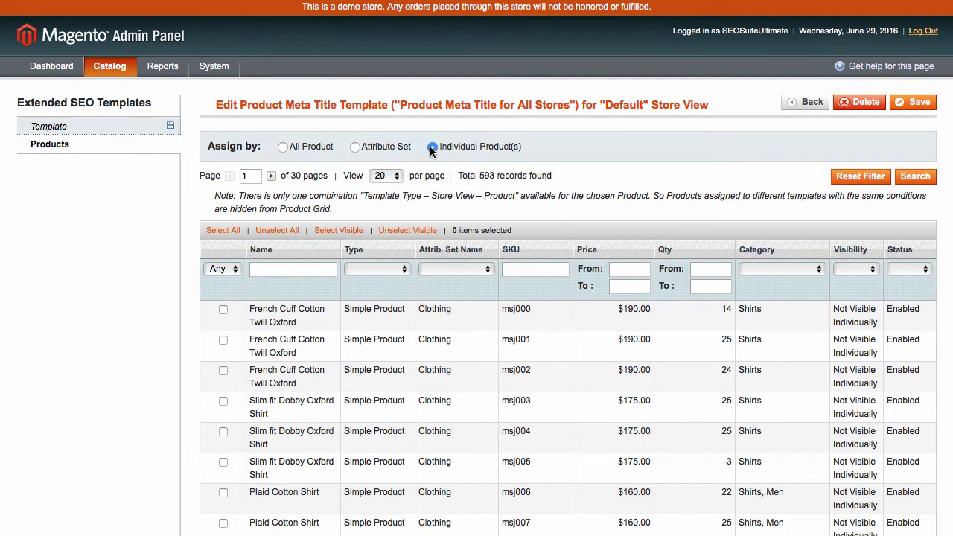
pyautogui.click(283, 147)
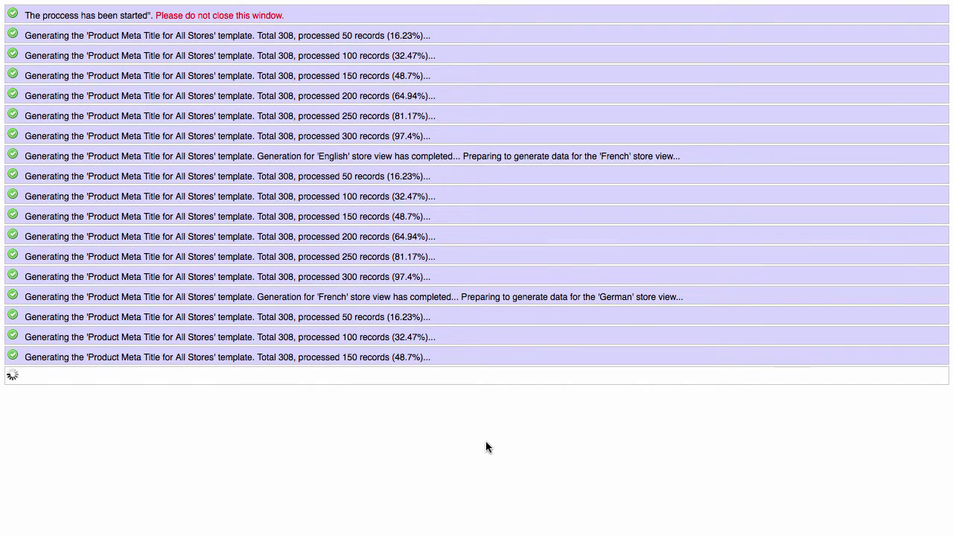
# - Start a new For Category template of type Category Meta Description
pyautogui.click(124, 484)
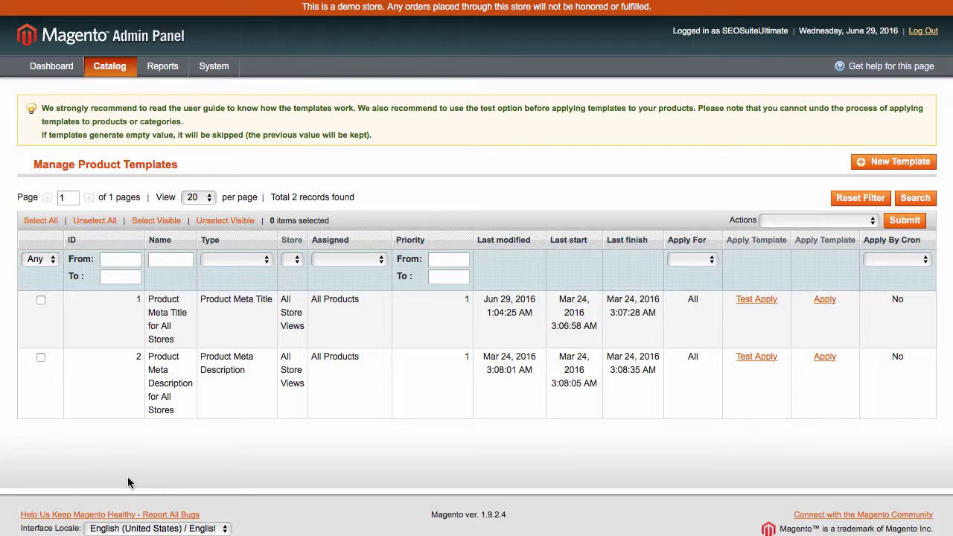
pyautogui.moveTo(105, 66)
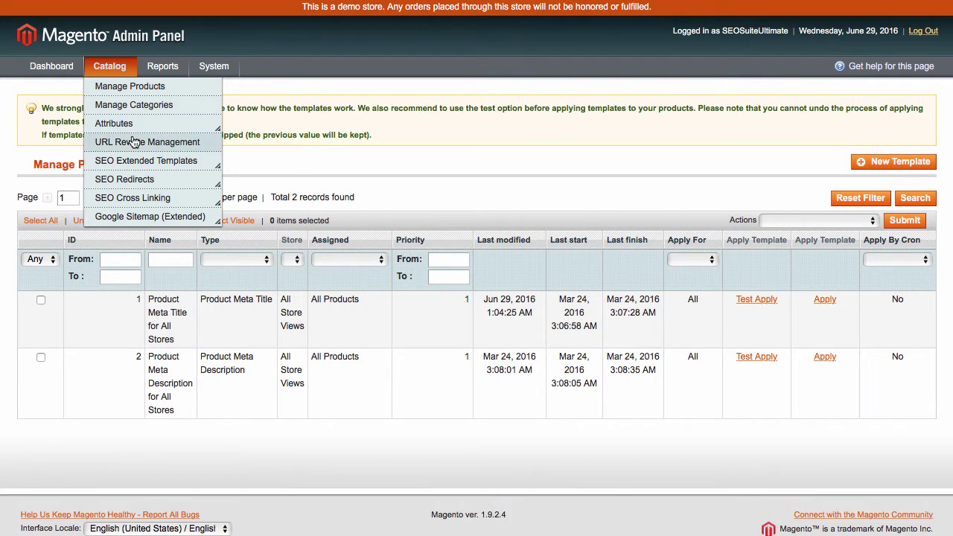
pyautogui.moveTo(136, 160)
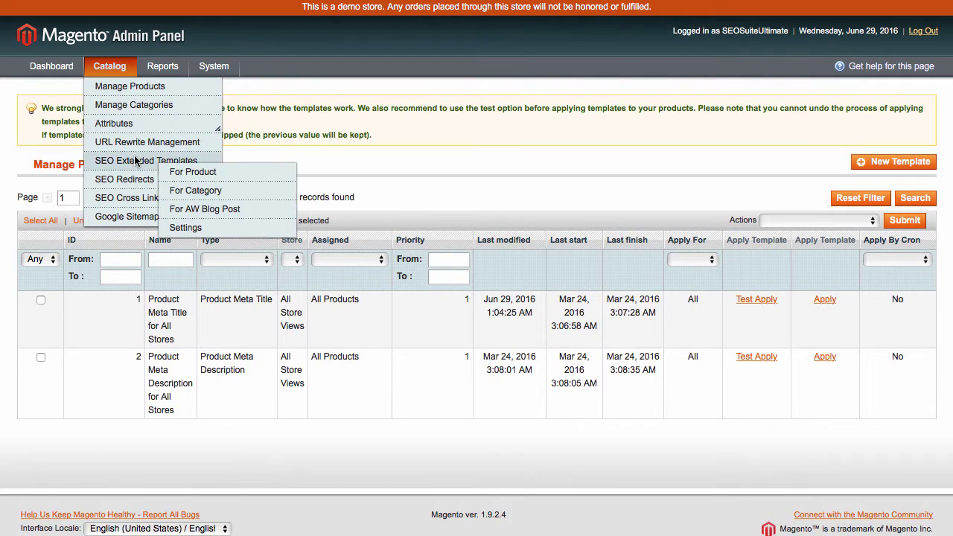
pyautogui.click(195, 190)
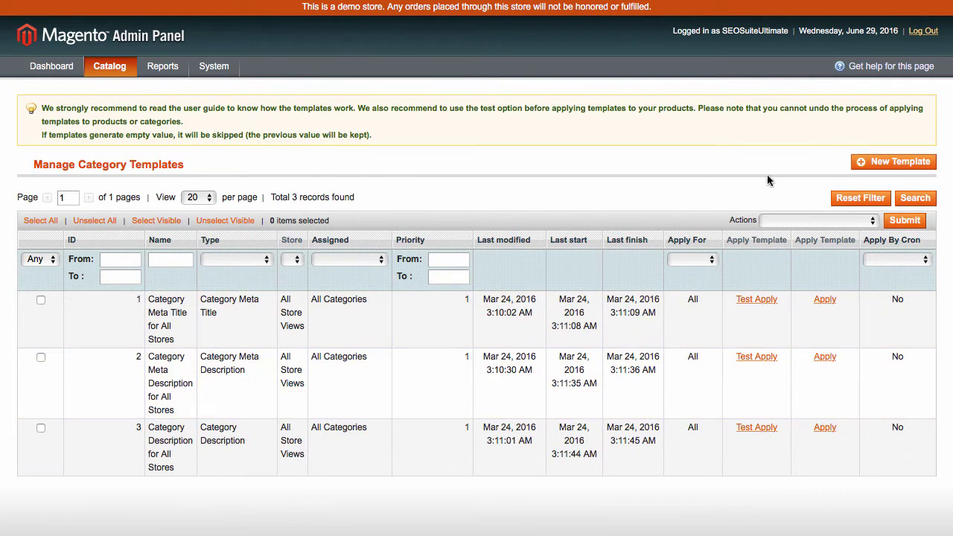
pyautogui.click(898, 165)
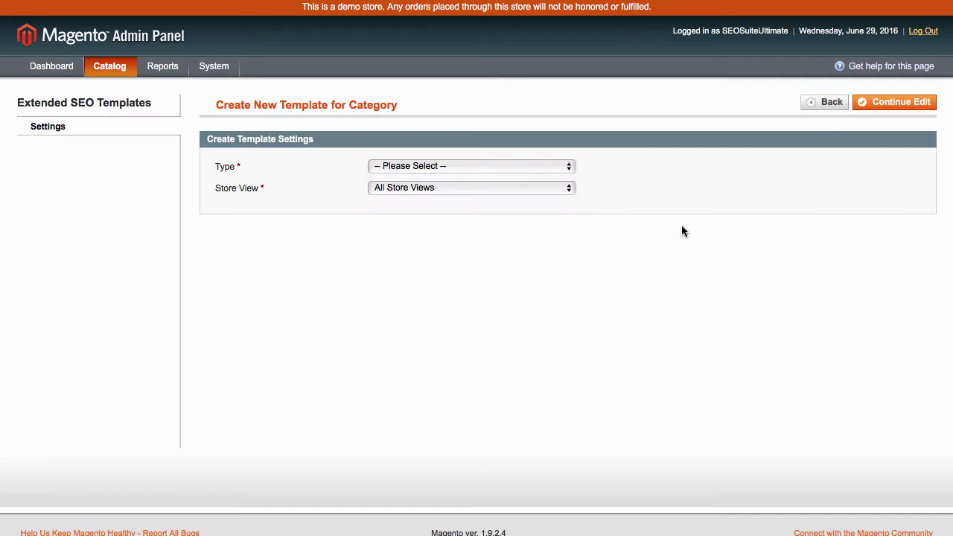
pyautogui.click(435, 167)
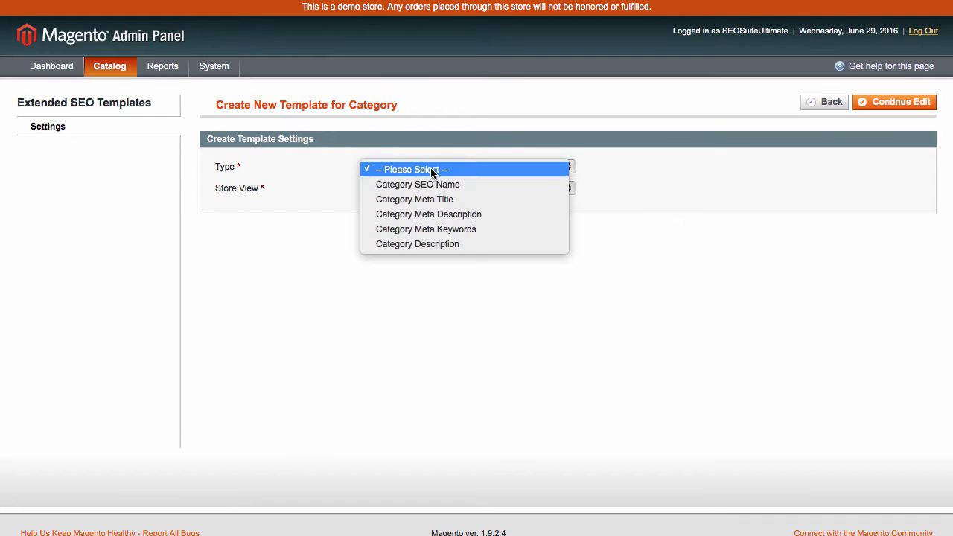
pyautogui.click(429, 215)
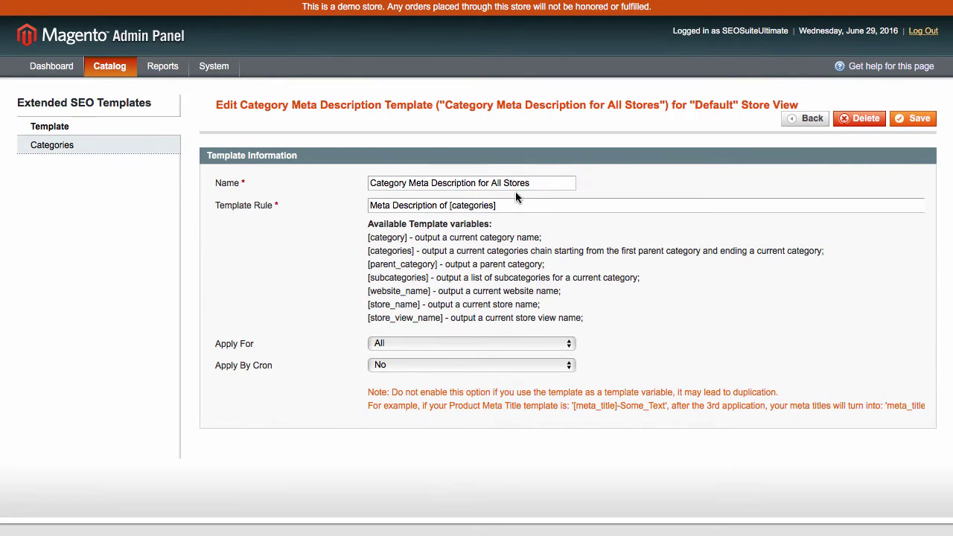
# - Review the category template's name and rule, leaving Apply For and Apply By Cron at No
pyautogui.moveTo(532, 184); pyautogui.dragTo(370, 183)
pyautogui.click(501, 204)
pyautogui.moveTo(501, 205); pyautogui.dragTo(352, 209)
pyautogui.click(389, 342)
pyautogui.click(388, 344)
pyautogui.click(388, 363)
pyautogui.click(352, 335)
# - Assign the category template to all categories and return to the category templates list
pyautogui.click(101, 147)
pyautogui.click(367, 164)
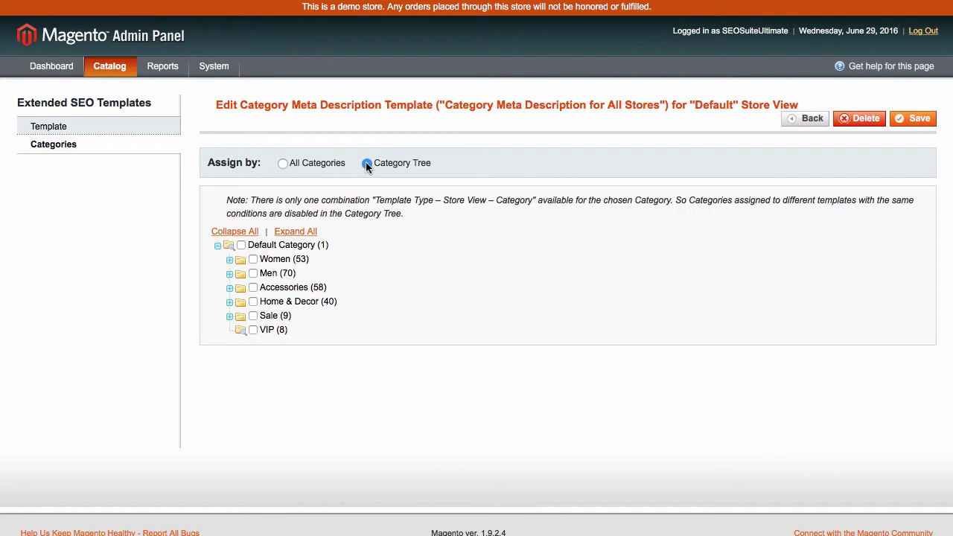
pyautogui.click(282, 163)
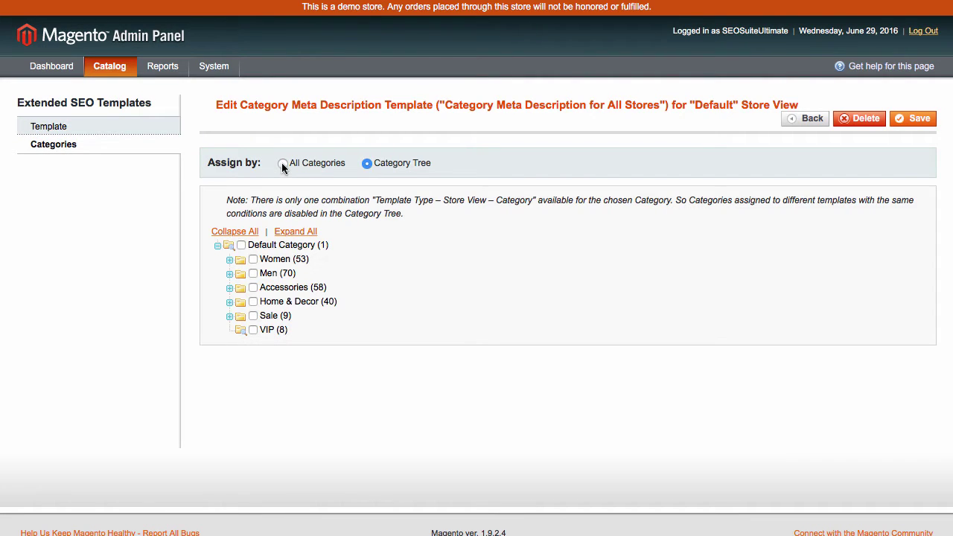
pyautogui.click(811, 118)
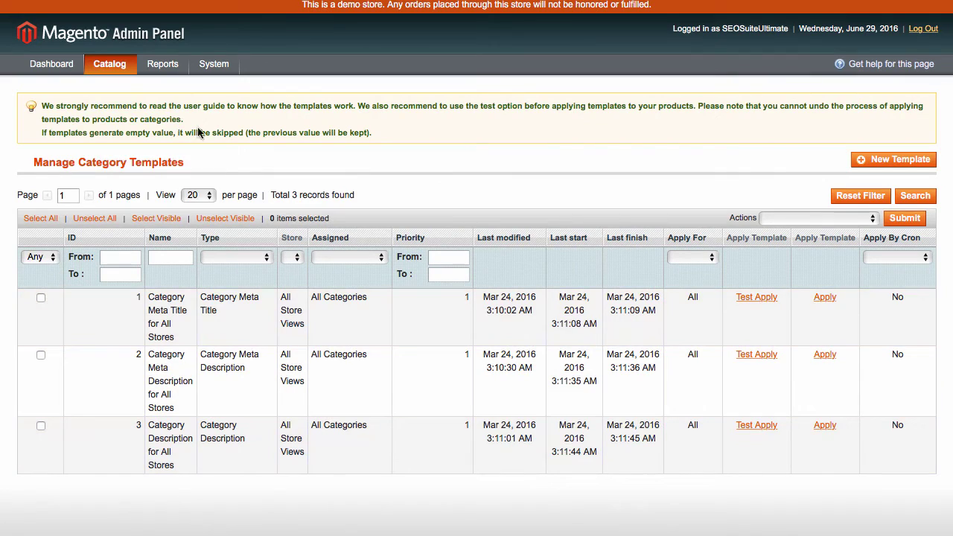
# - Open the SEO Suite configuration from SEO Extended Templates > Settings and expand SEO Extended Templates
pyautogui.moveTo(102, 65)
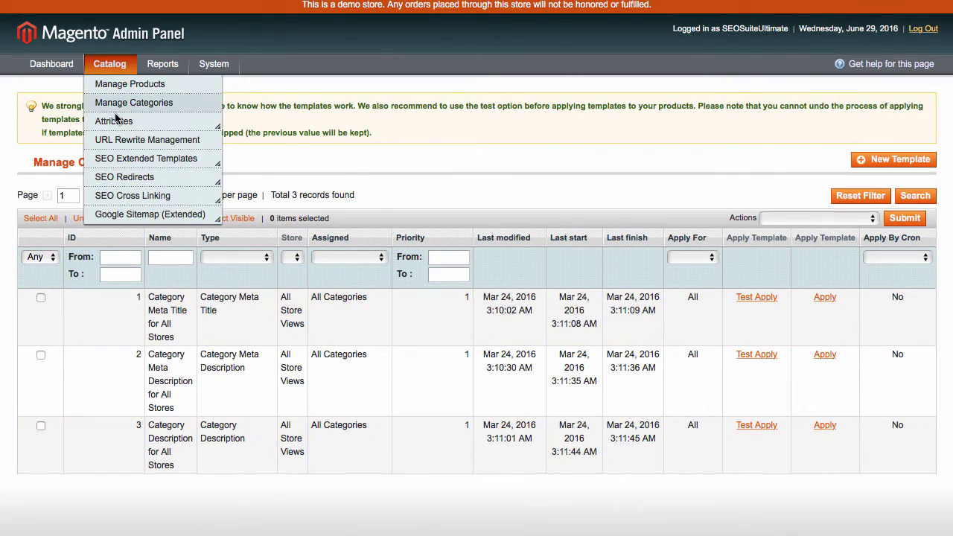
pyautogui.moveTo(125, 164)
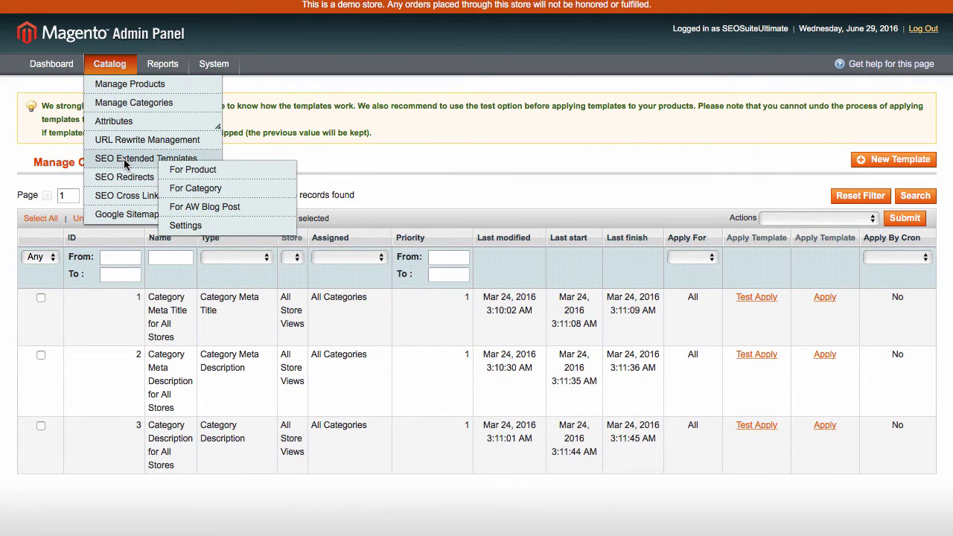
pyautogui.click(235, 226)
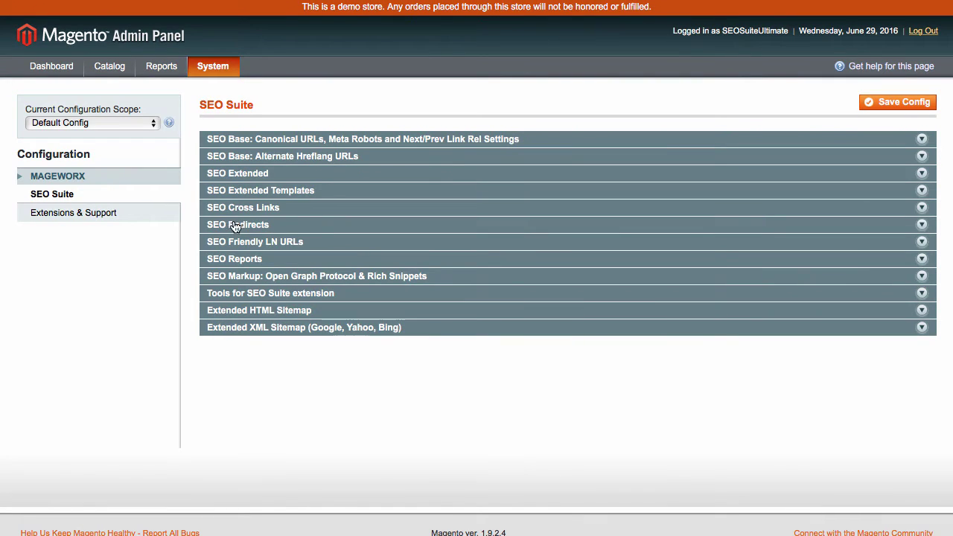
pyautogui.click(247, 192)
pyautogui.scroll(-1, 274, 237)
pyautogui.scroll(-4, 274, 237)
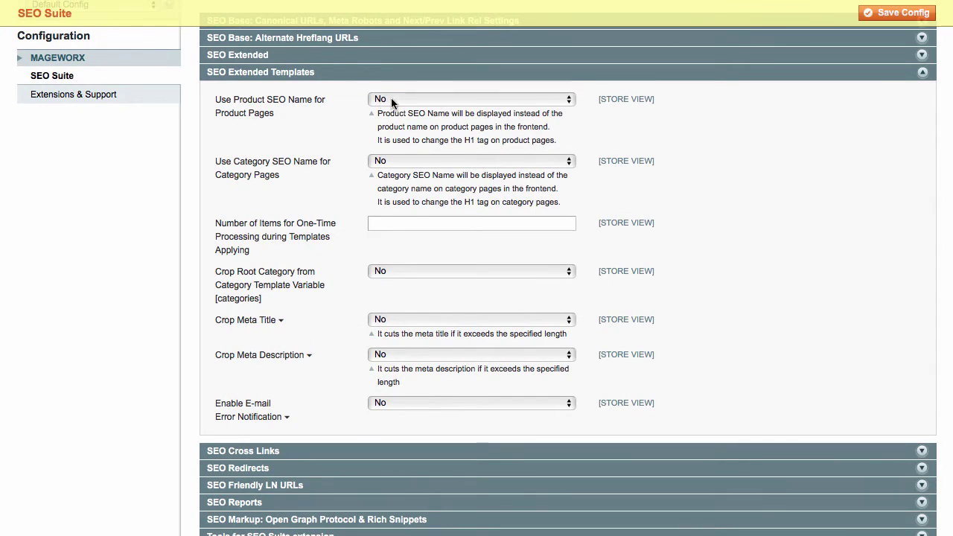
# - Keep Use Product and Category SEO Name at No and set one-time processing to 500 items
pyautogui.click(393, 100)
pyautogui.click(395, 89)
pyautogui.click(393, 100)
pyautogui.click(391, 116)
pyautogui.click(389, 157)
pyautogui.click(390, 149)
pyautogui.click(390, 161)
pyautogui.click(385, 177)
pyautogui.write('500')
# - Leave Crop Root Category, Crop Meta Title and Crop Meta Description at No, then collapse the section
pyautogui.click(385, 270)
pyautogui.click(395, 258)
pyautogui.click(390, 271)
pyautogui.click(387, 288)
pyautogui.click(379, 320)
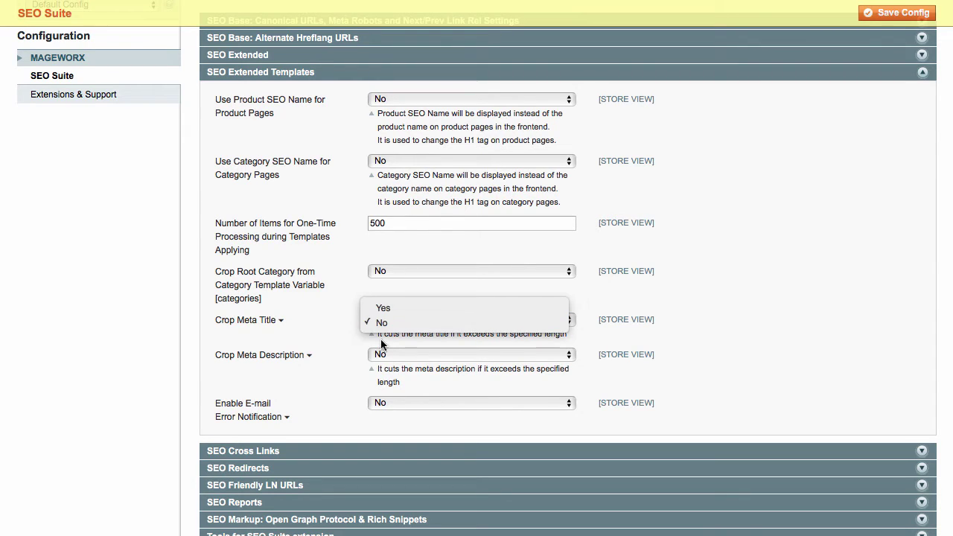
pyautogui.click(382, 355)
pyautogui.click(382, 354)
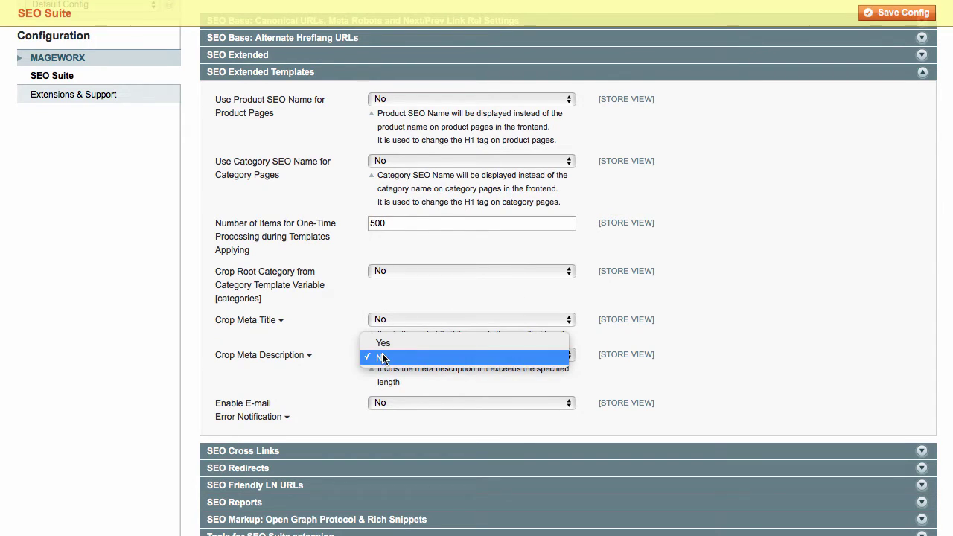
pyautogui.click(343, 375)
pyautogui.click(291, 78)
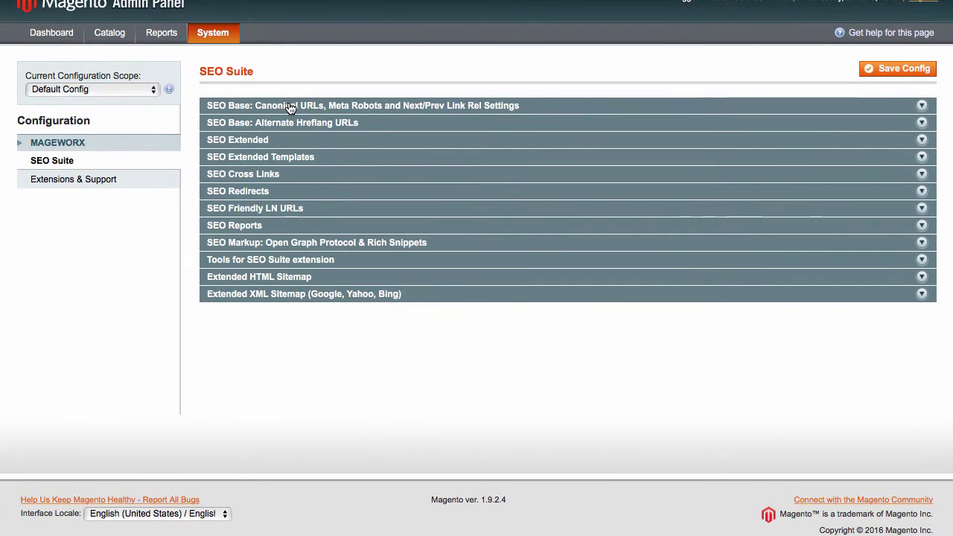
# - Expand SEO Base and leave Use Categories Path for product canonical URLs at No
pyautogui.click(291, 104)
pyautogui.scroll(-3, 445, 144)
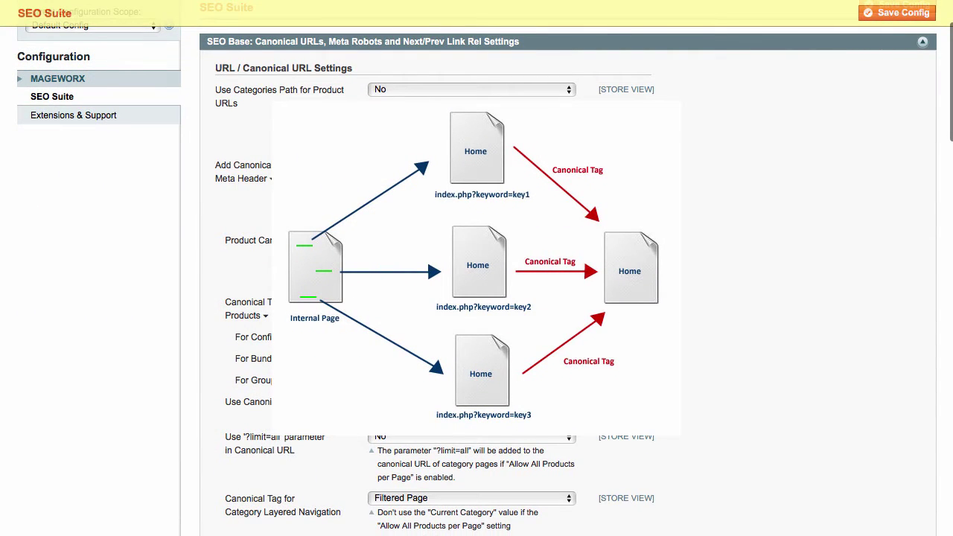
pyautogui.click(404, 88)
pyautogui.click(408, 89)
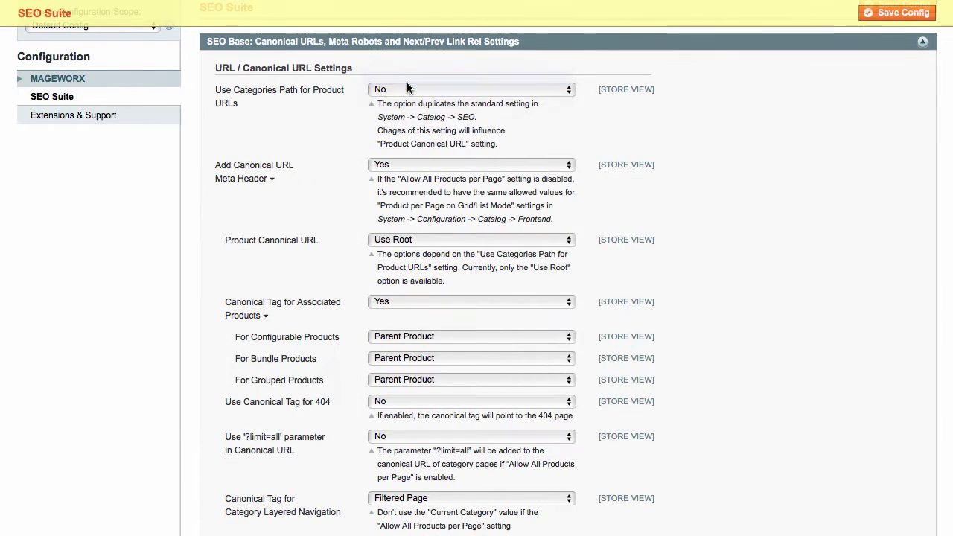
pyautogui.press('Up')
pyautogui.click(390, 90)
pyautogui.press('Escape')
pyautogui.press('Down')
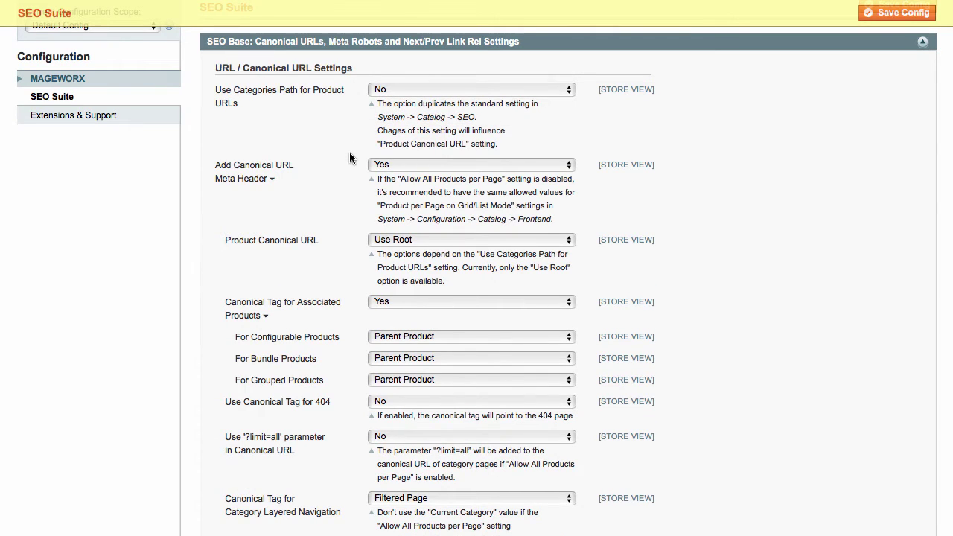
# - Keep the canonical URL meta header on Yes and product canonical URL on Use Root
pyautogui.click(401, 164)
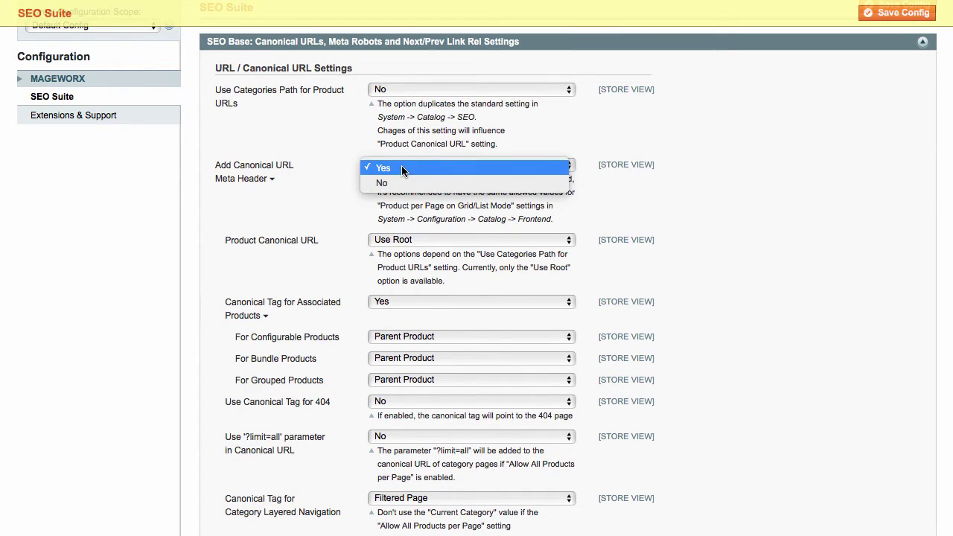
pyautogui.click(402, 168)
pyautogui.click(403, 240)
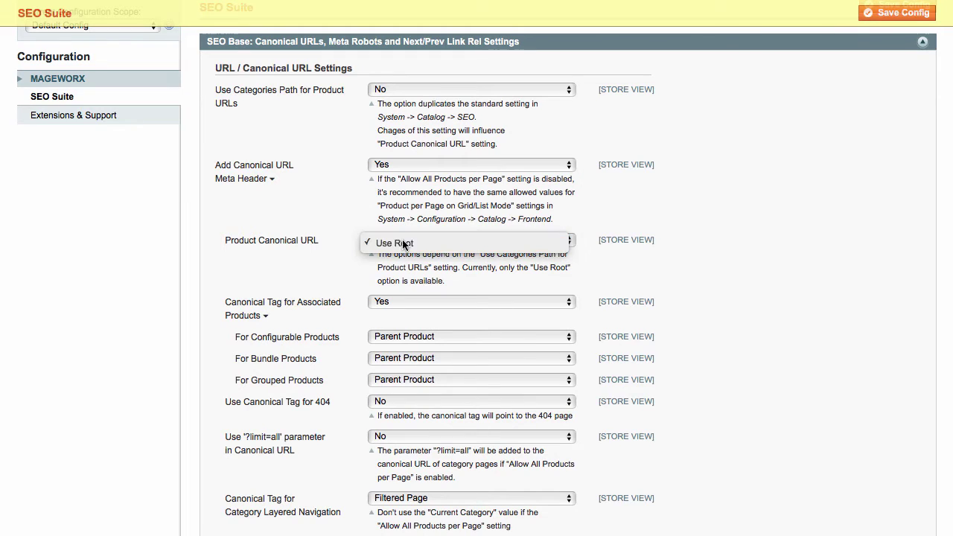
pyautogui.click(403, 243)
pyautogui.scroll(-2, 400, 242)
# - Keep associated product canonical Yes; configurable and bundle on Parent Product, grouped on Use Default
pyautogui.click(386, 247)
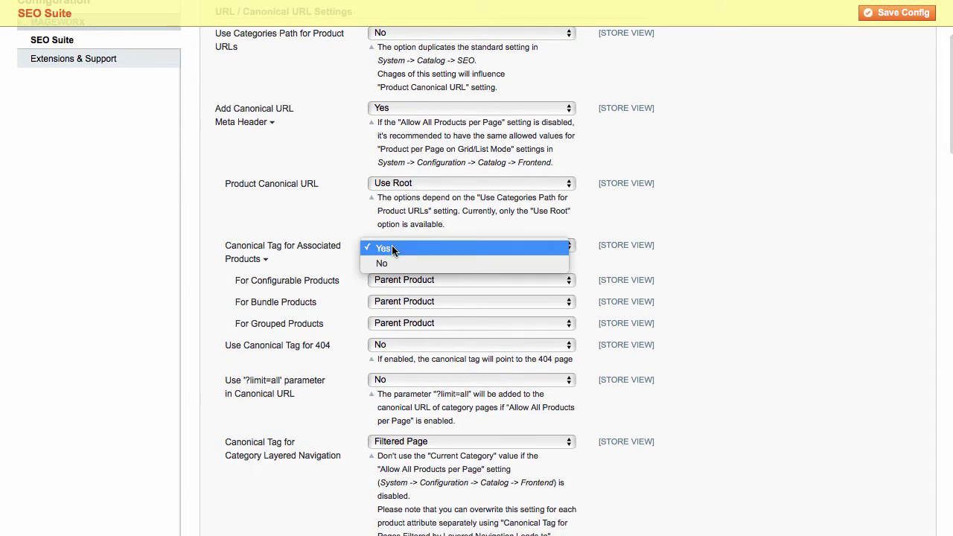
pyautogui.click(387, 248)
pyautogui.click(387, 283)
pyautogui.click(386, 284)
pyautogui.click(389, 302)
pyautogui.click(389, 324)
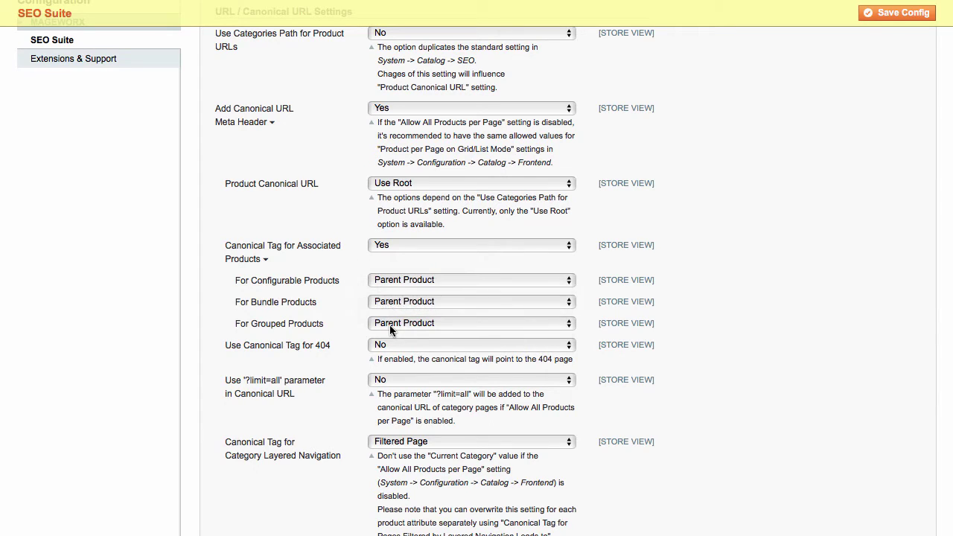
pyautogui.click(389, 325)
pyautogui.click(384, 307)
# - Enable canonical tags for 404 pages, add ?limit=all, and keep Filtered Page for layered navigation
pyautogui.click(384, 344)
pyautogui.click(390, 335)
pyautogui.click(400, 380)
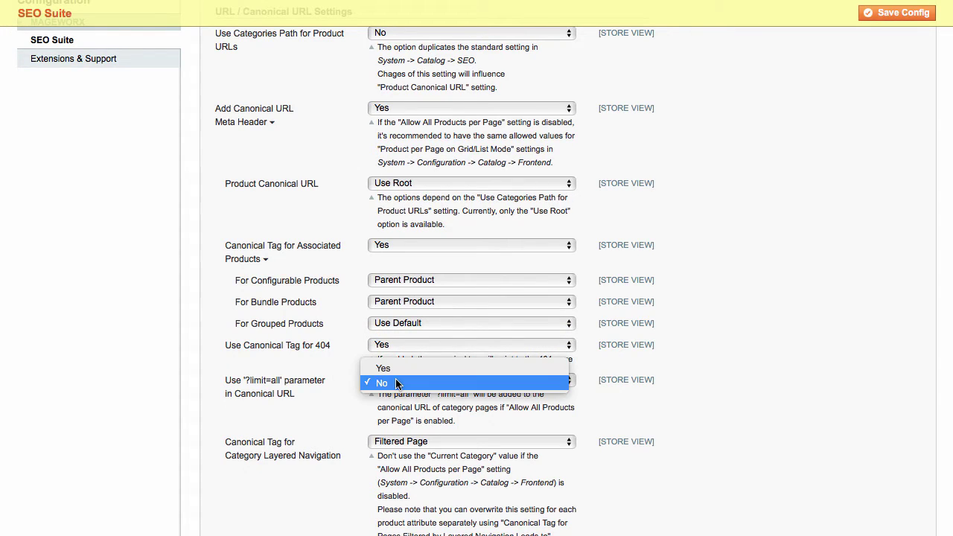
pyautogui.click(407, 370)
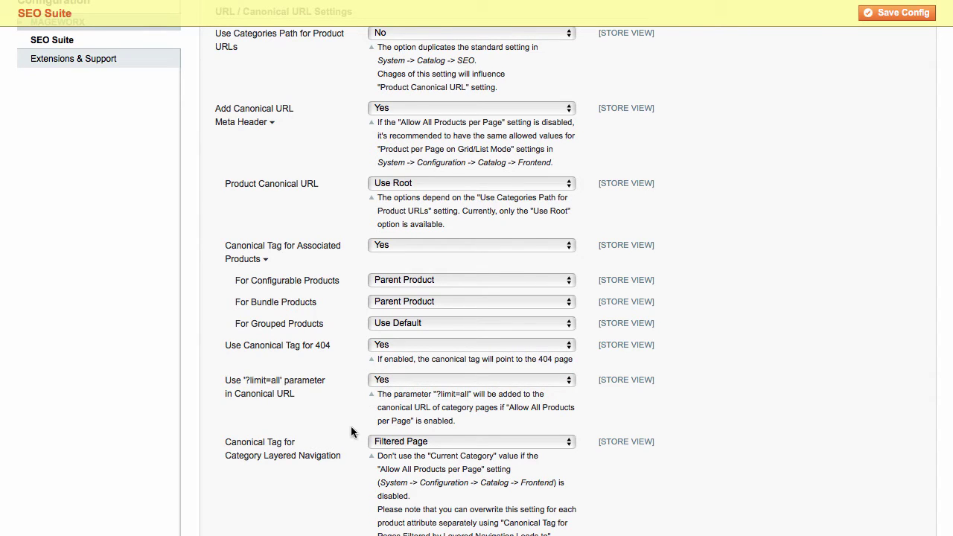
pyautogui.scroll(-3, 353, 437)
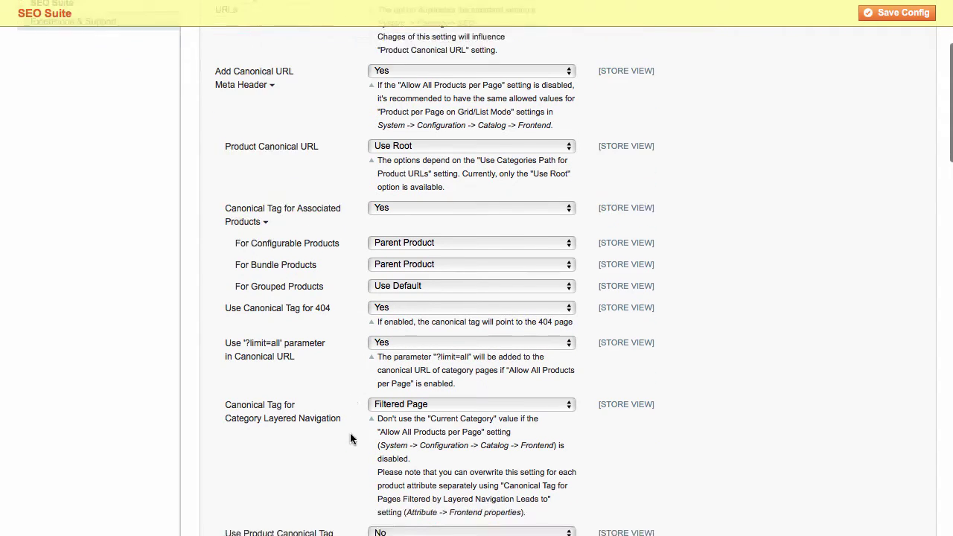
pyautogui.click(398, 370)
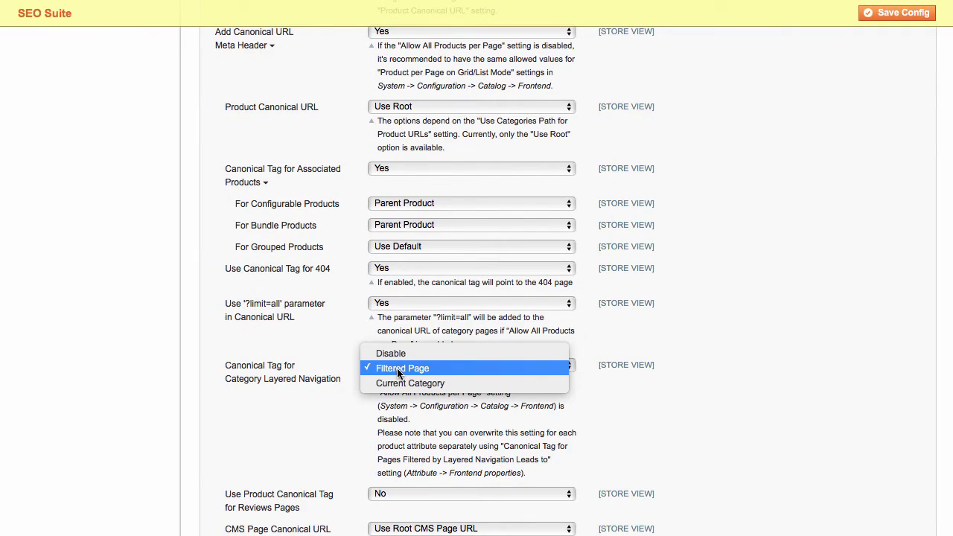
pyautogui.click(400, 382)
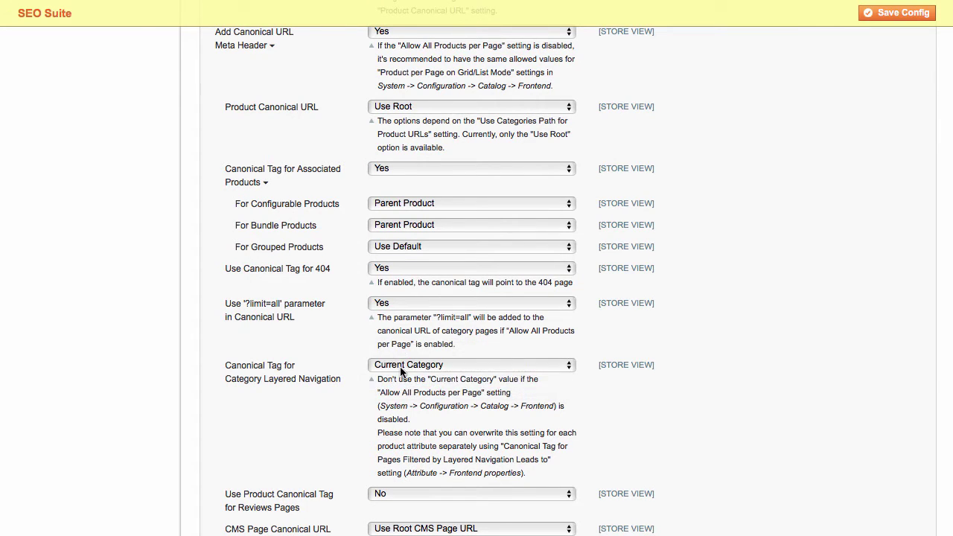
pyautogui.click(402, 365)
pyautogui.click(402, 353)
# - Enable the product canonical tag on reviews pages and keep CMS pages on Use Root CMS Page URL
pyautogui.scroll(-4, 335, 453)
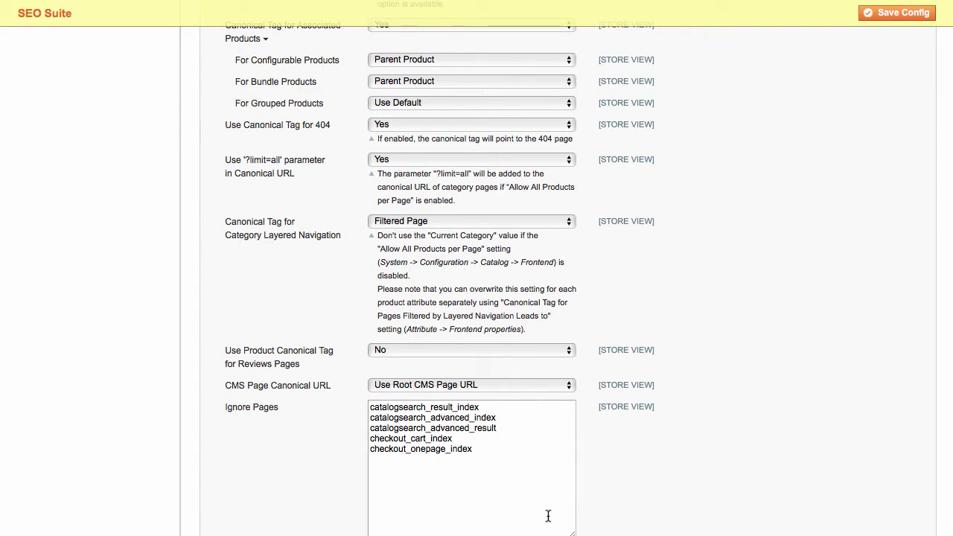
pyautogui.click(421, 349)
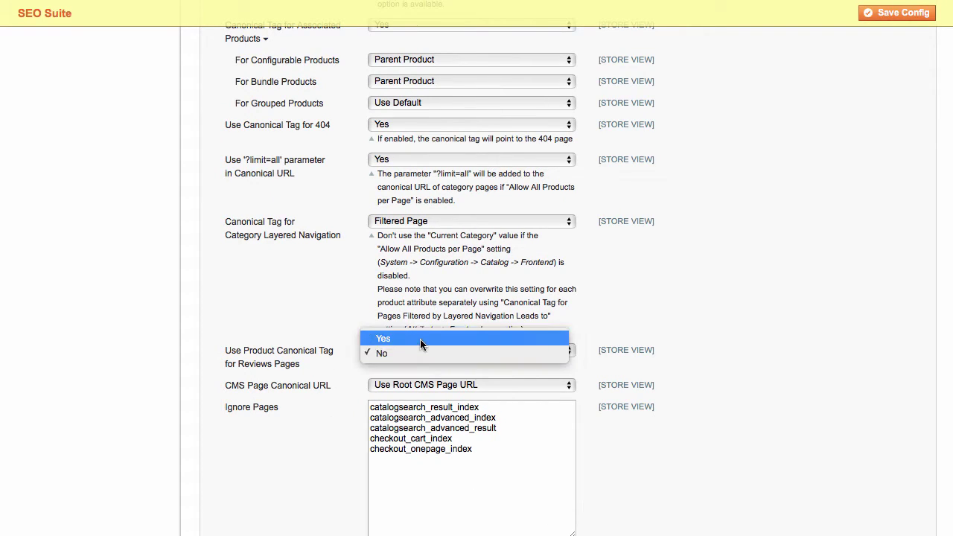
pyautogui.click(420, 339)
pyautogui.scroll(-1, 337, 428)
pyautogui.scroll(-1, 337, 428)
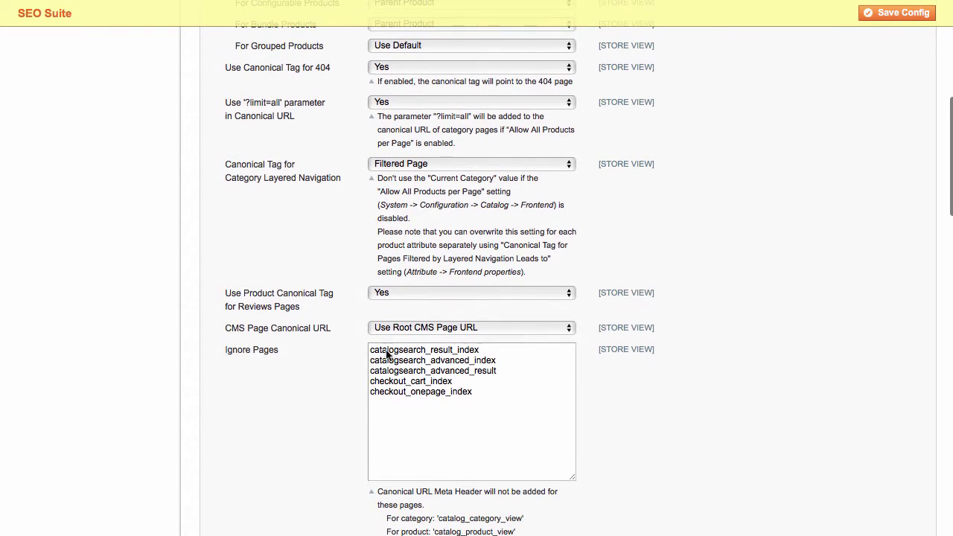
pyautogui.click(410, 333)
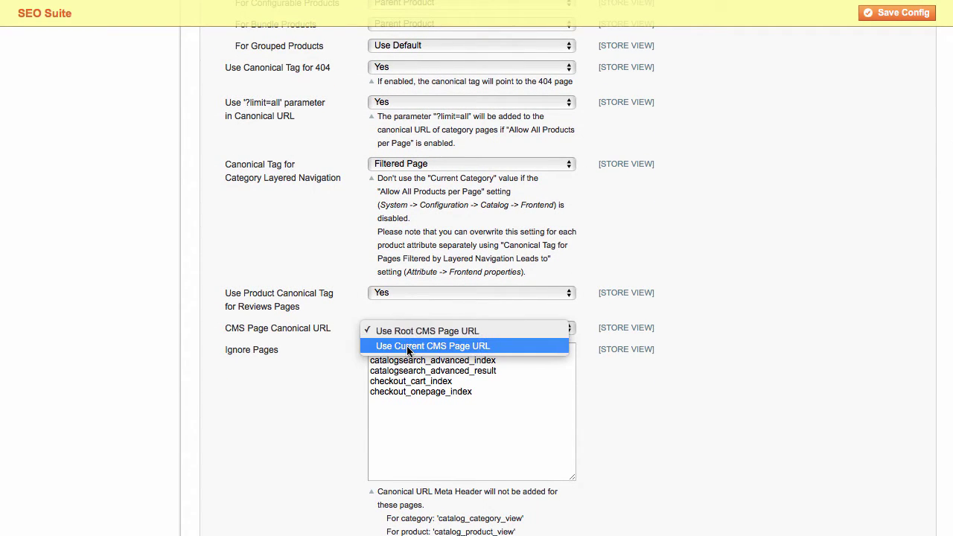
pyautogui.click(408, 347)
pyautogui.click(407, 330)
pyautogui.click(407, 317)
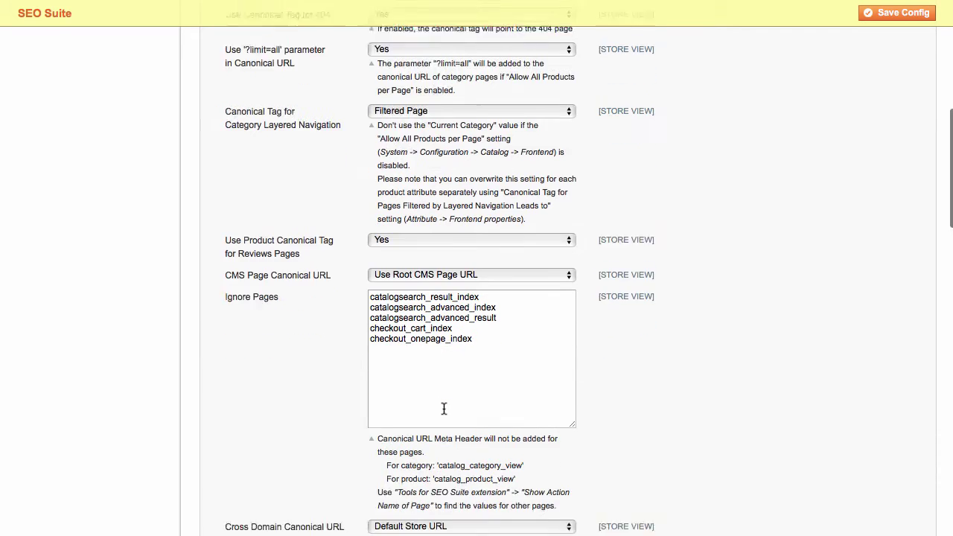
# - Keep cross-domain canonical at Default Store URL and set next/prev to exclude filtered layered navigation pages
pyautogui.scroll(-1, 444, 408)
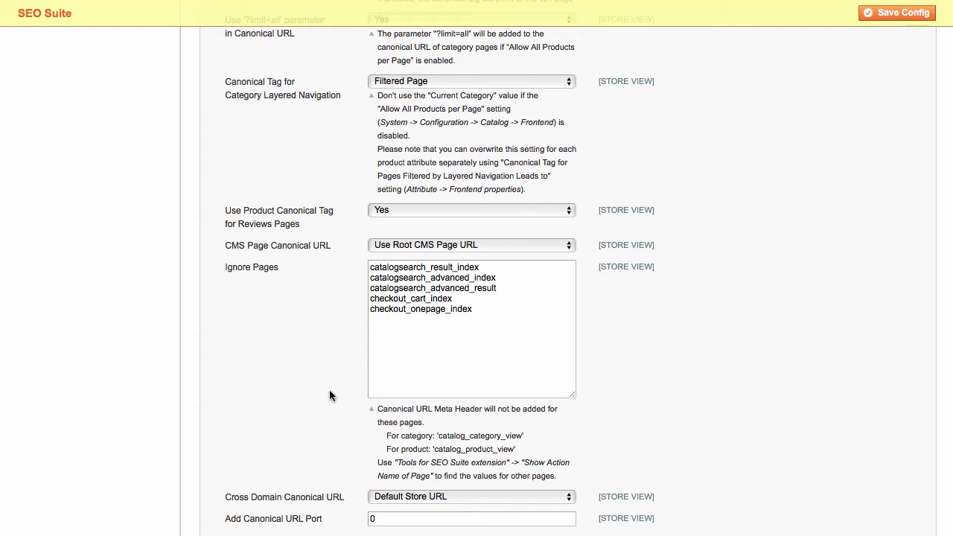
pyautogui.scroll(-1, 340, 453)
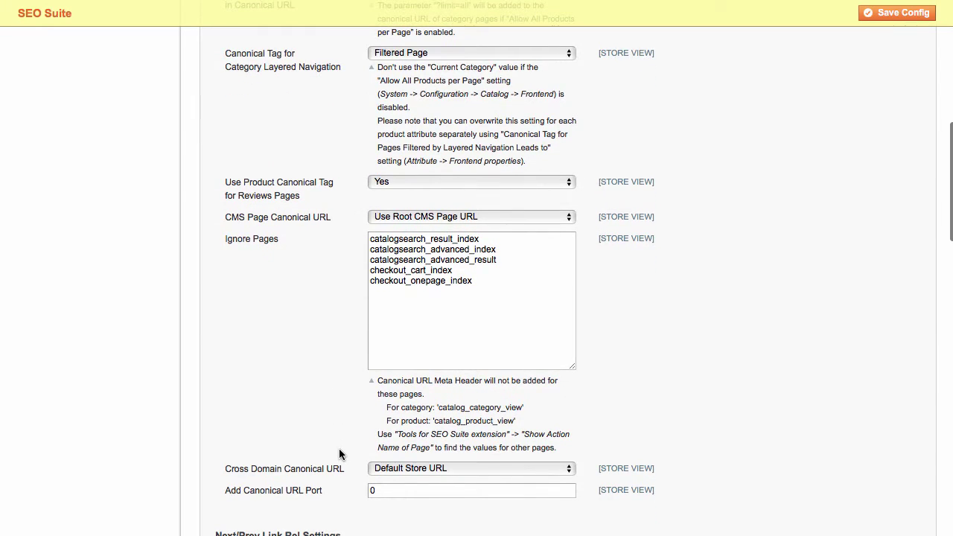
pyautogui.scroll(-1, 340, 452)
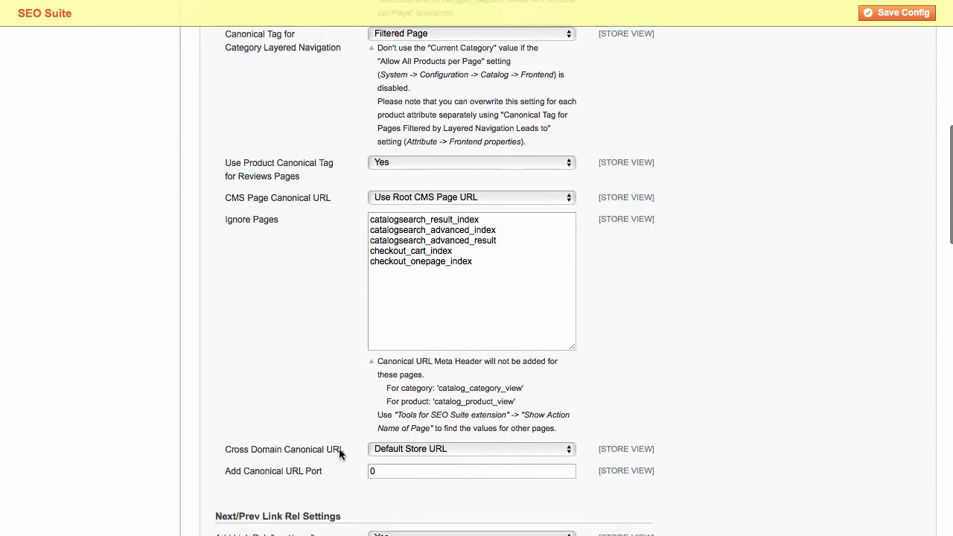
pyautogui.scroll(-2, 340, 453)
pyautogui.click(410, 398)
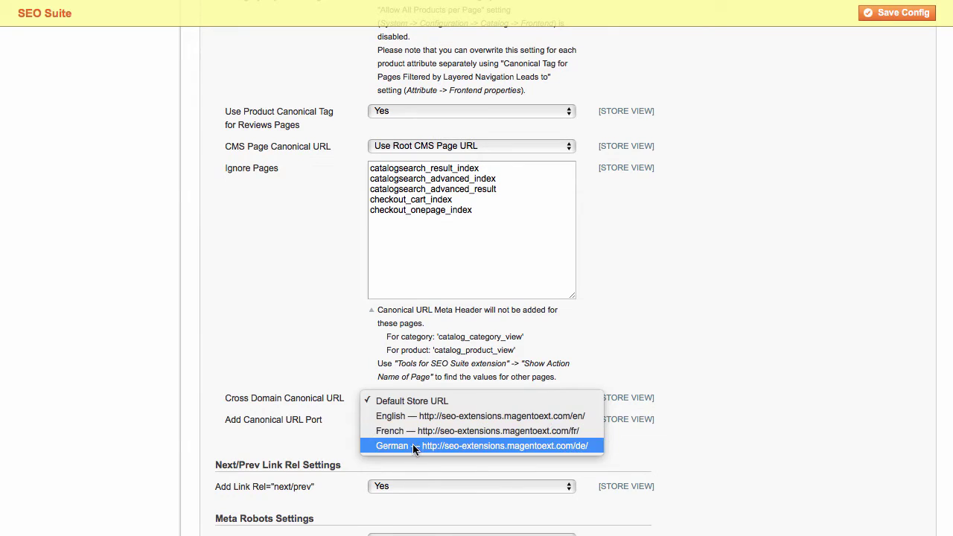
pyautogui.click(335, 447)
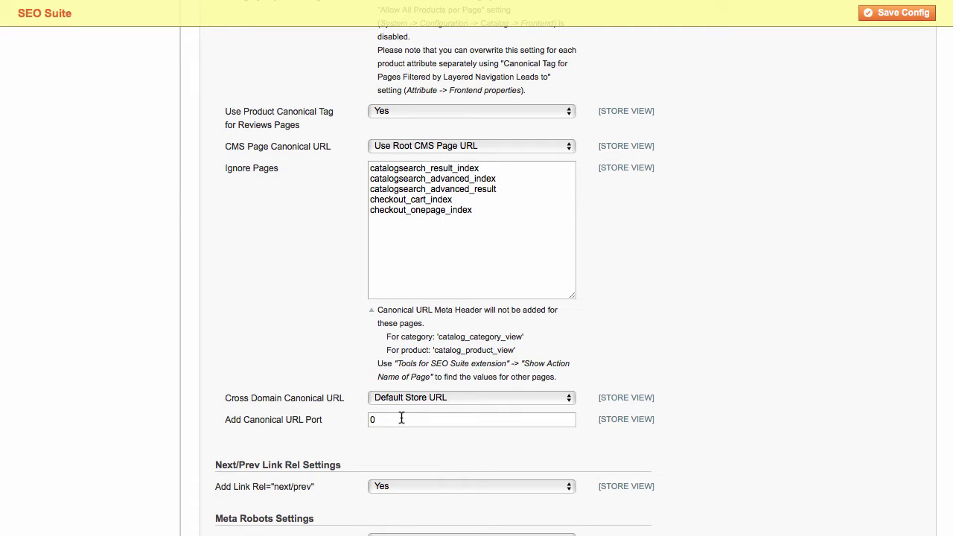
pyautogui.scroll(-2, 400, 439)
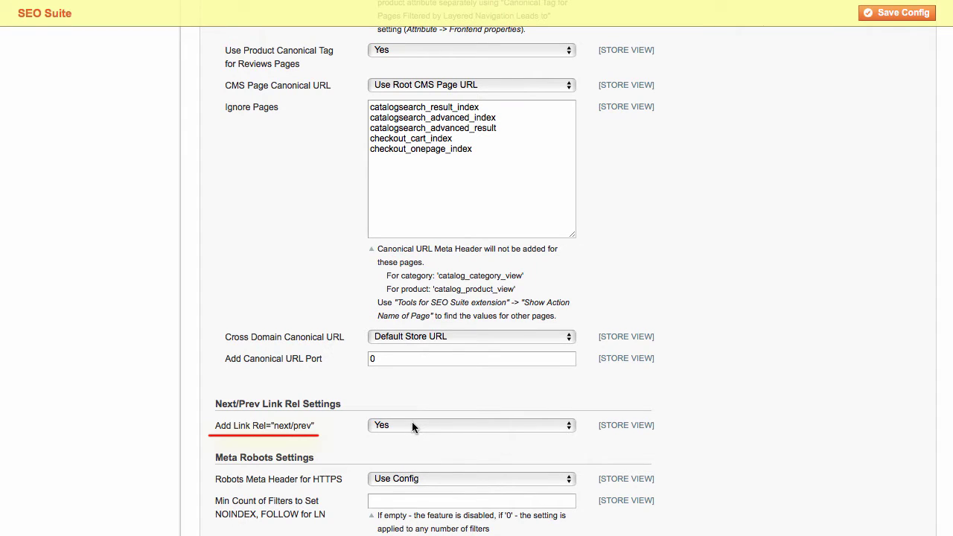
pyautogui.click(411, 424)
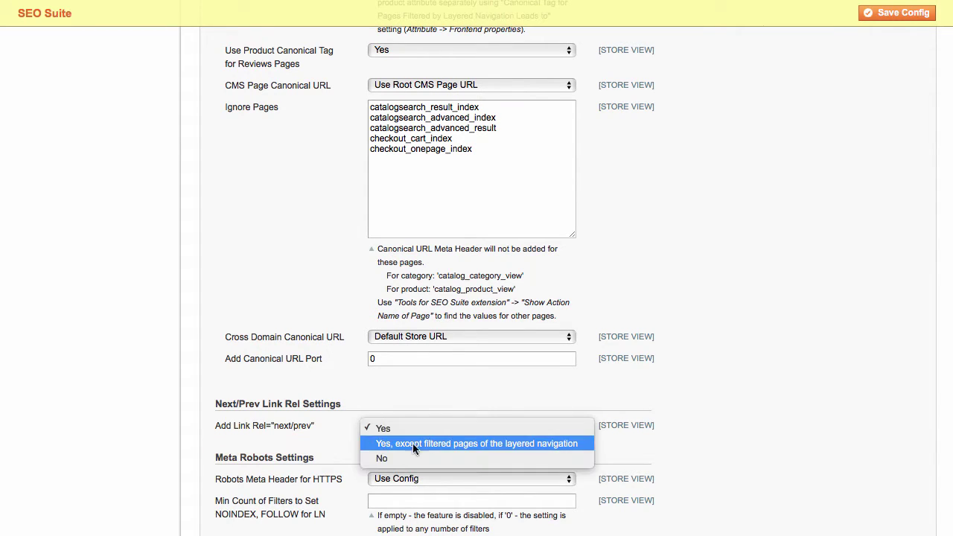
pyautogui.click(414, 445)
# - Keep HTTPS robots on Use Config, set minimum filter count to 0, and enable adaptive ?limit robots
pyautogui.scroll(-5, 700, 470)
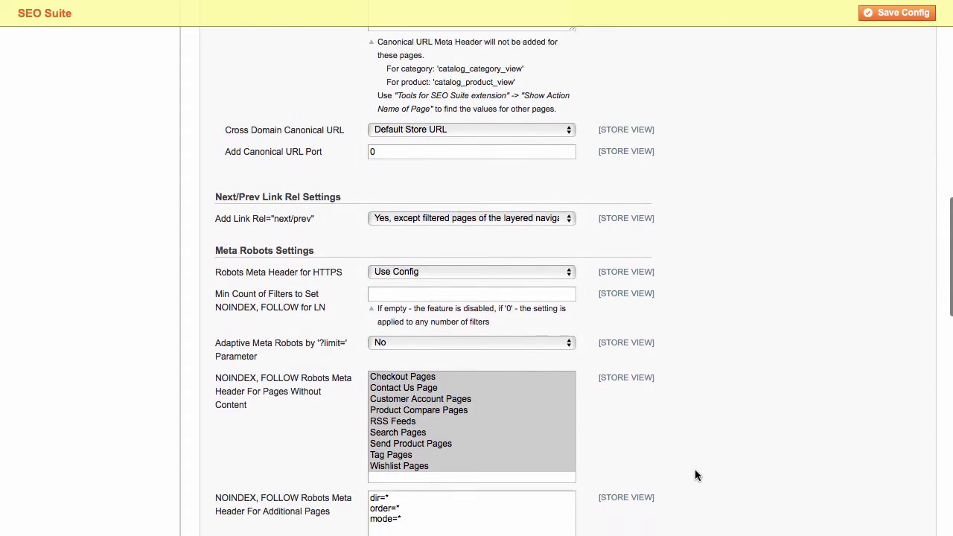
pyautogui.scroll(-1, 695, 475)
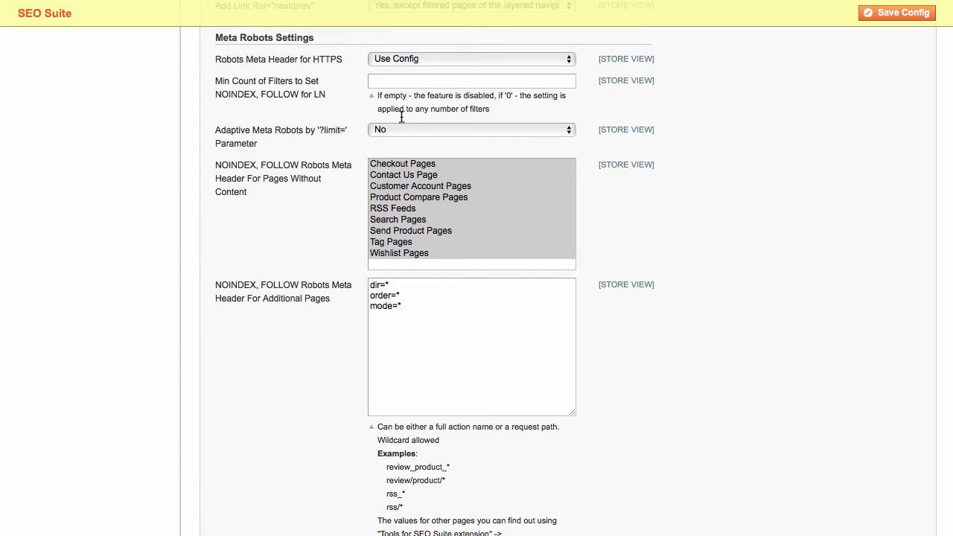
pyautogui.click(399, 62)
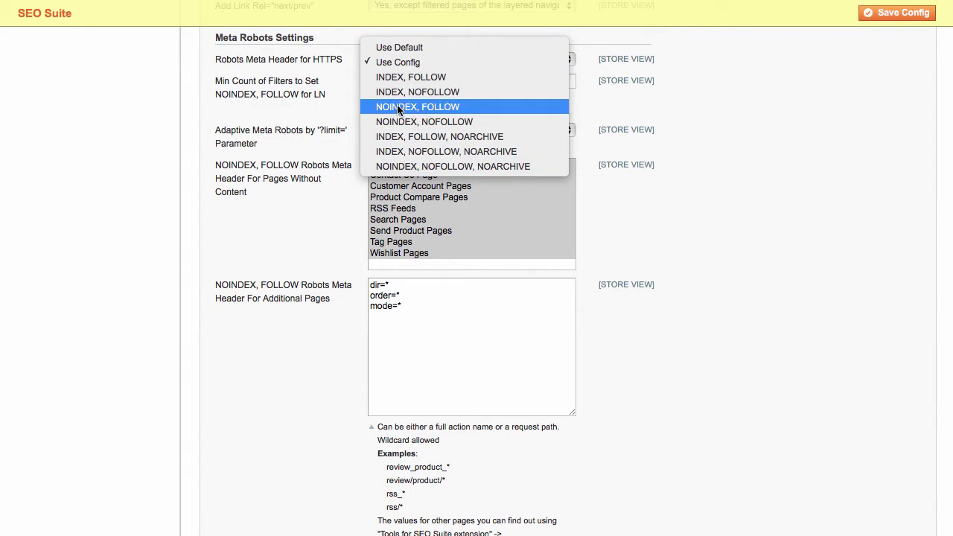
pyautogui.click(402, 65)
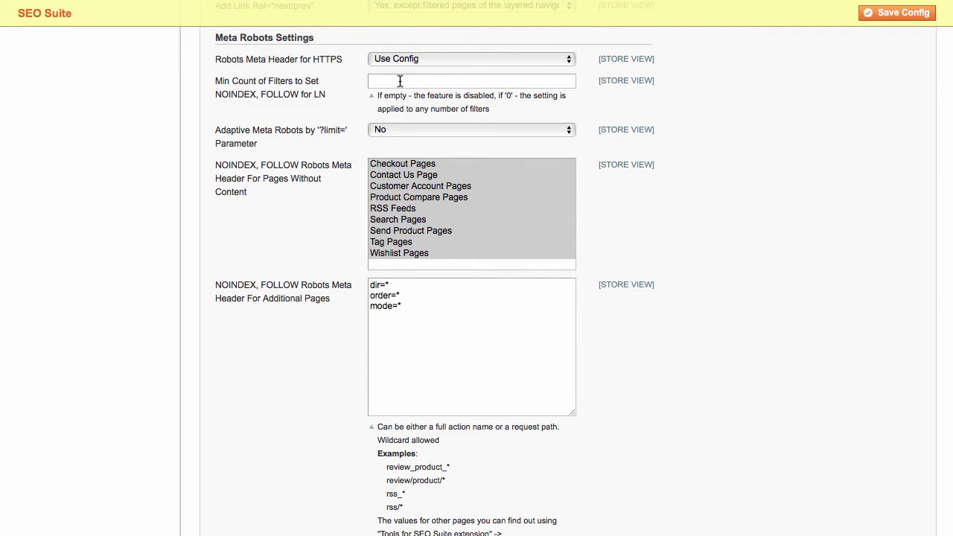
pyautogui.click(400, 81)
pyautogui.write('0')
pyautogui.click(398, 130)
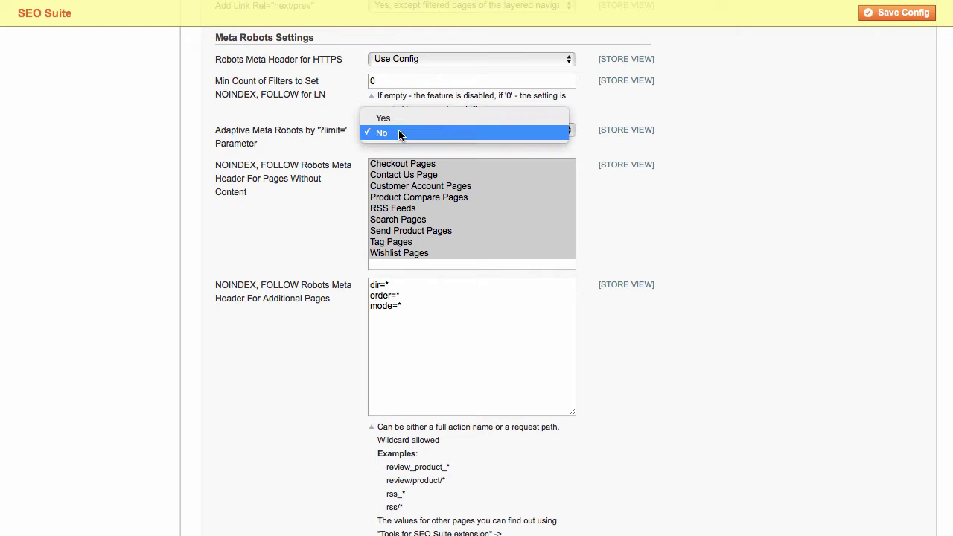
pyautogui.click(397, 122)
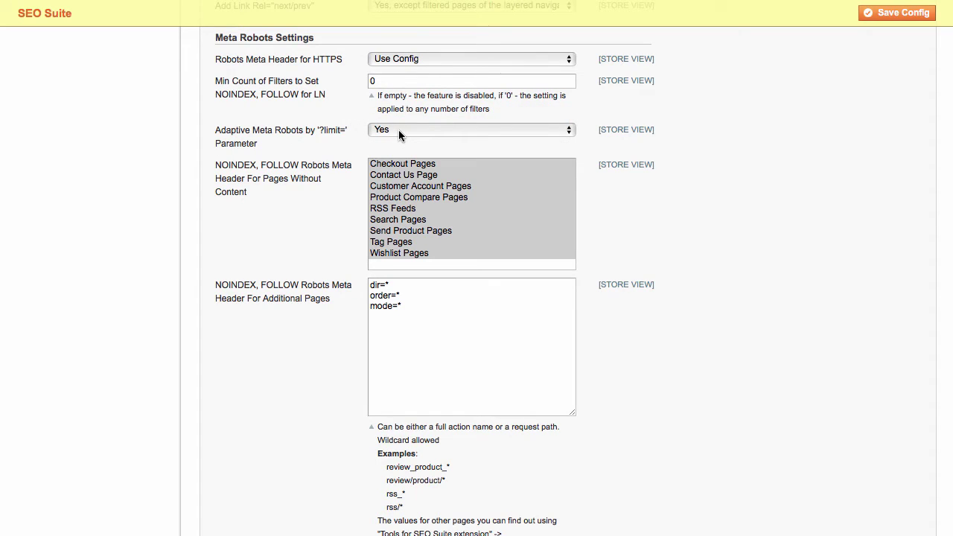
# - Select all listed NOINDEX, FOLLOW page types from Checkout Pages through Tag Pages
pyautogui.click(390, 168)
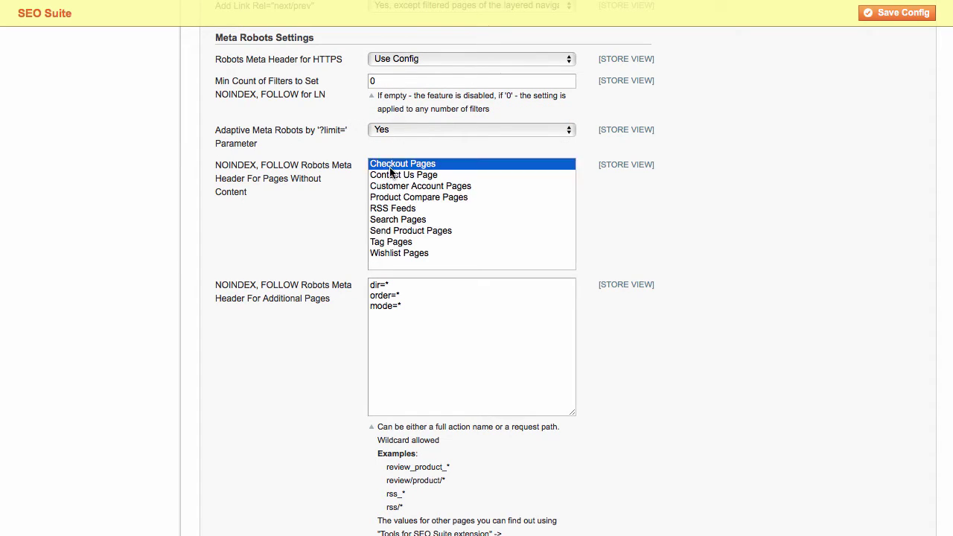
pyautogui.moveTo(390, 171); pyautogui.dragTo(410, 237)
pyautogui.keyDown('super'); pyautogui.click(410, 254); pyautogui.keyUp('super')
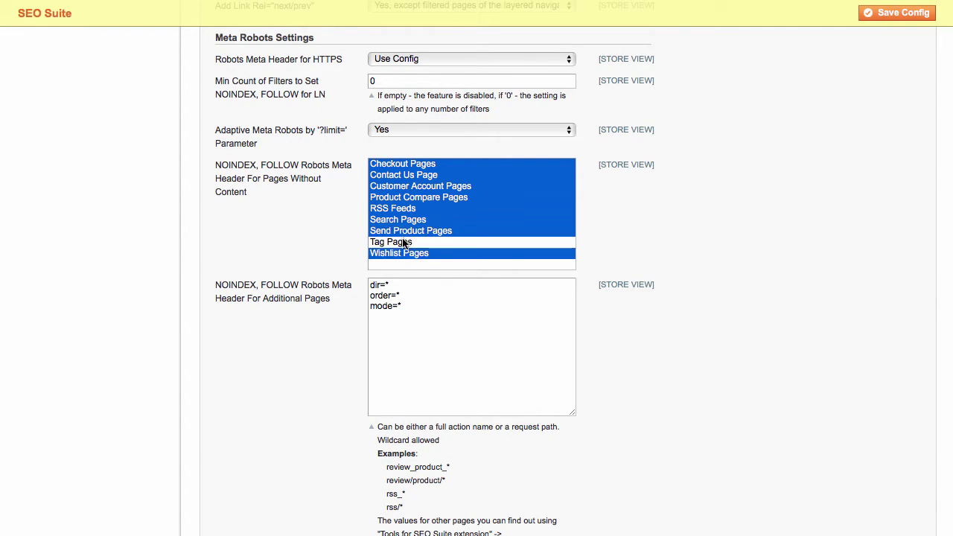
pyautogui.keyDown('super'); pyautogui.click(404, 244); pyautogui.keyUp('super')
# - Add review/product/* to NOINDEX, NOFOLLOW pages and keep Product Reviews Friendly URLs at Yes
pyautogui.scroll(-6, 665, 269)
pyautogui.click(421, 169)
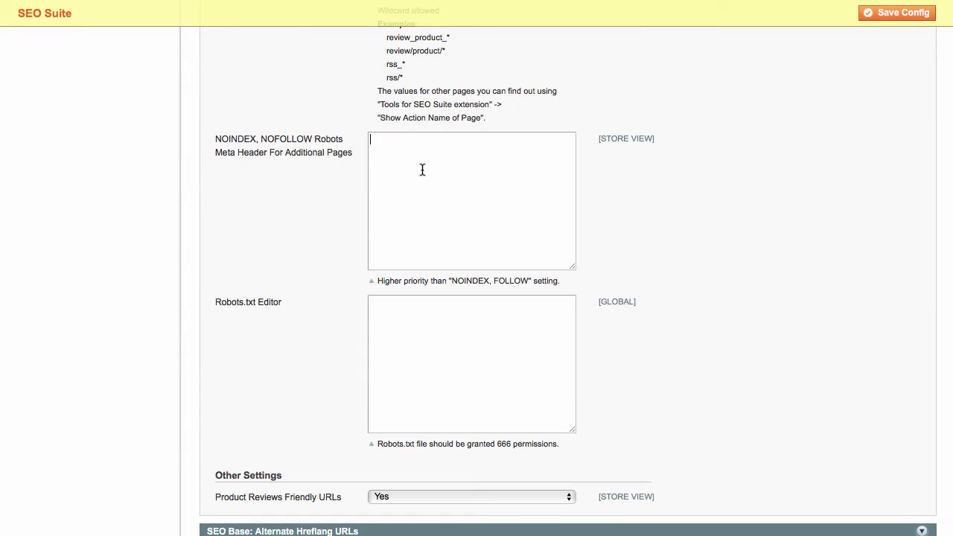
pyautogui.write('review/product/*')
pyautogui.scroll(-2, 420, 411)
pyautogui.click(415, 413)
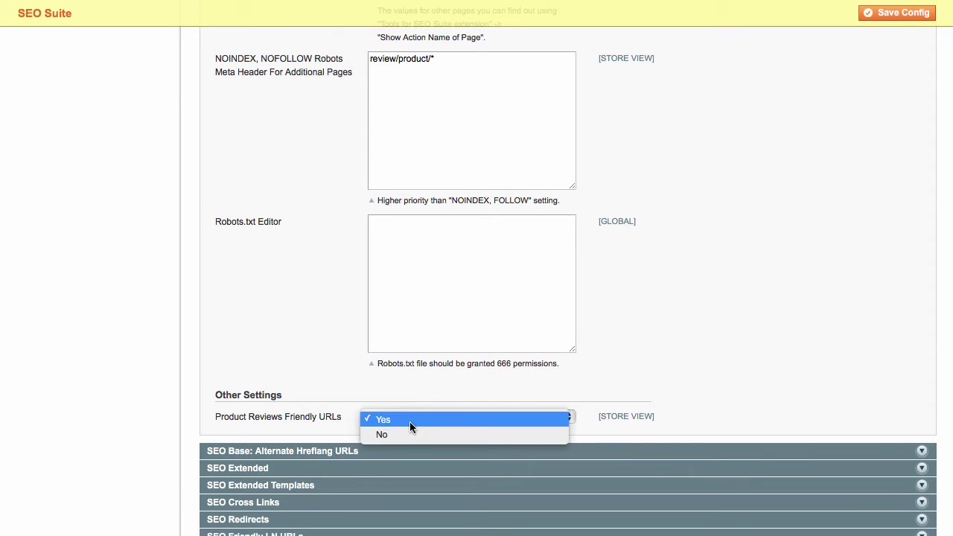
pyautogui.click(411, 421)
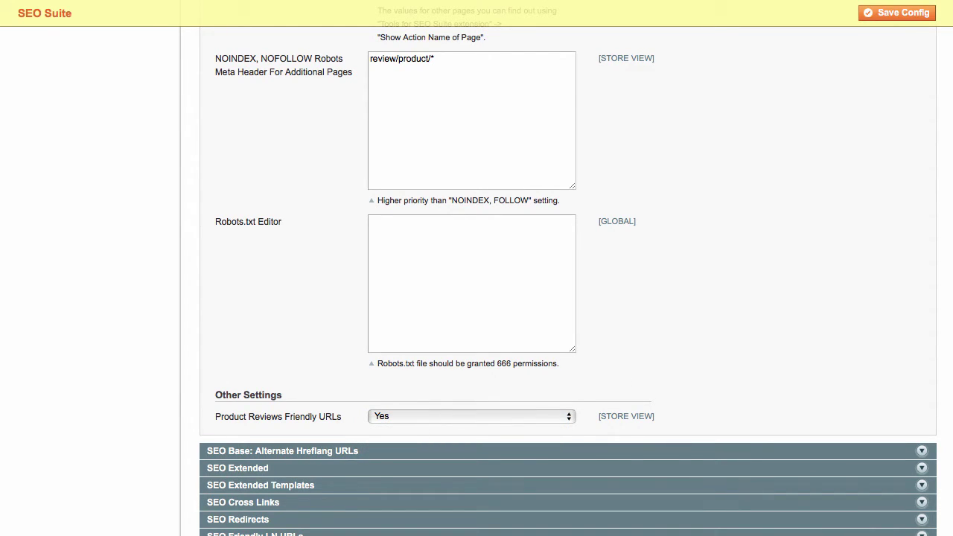
pyautogui.scroll(15, 685, 334)
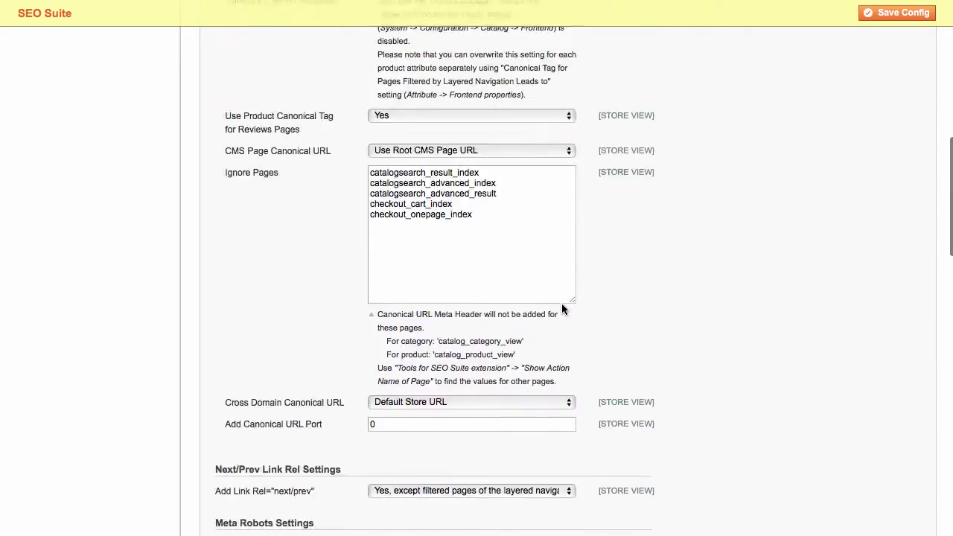
# - Collapse SEO Base, expand SEO Extended, and enable optimized URLs for products and categories
pyautogui.scroll(5, 560, 303)
pyautogui.click(462, 143)
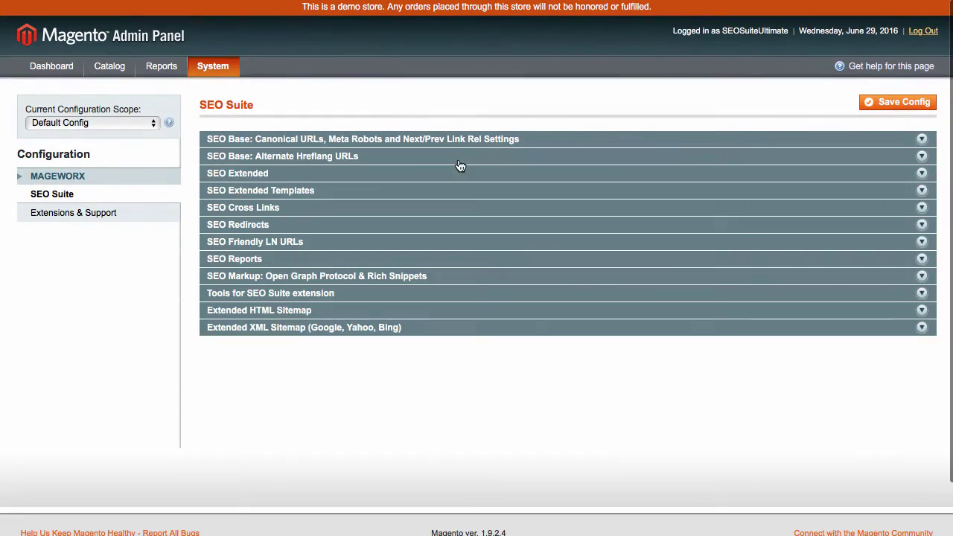
pyautogui.click(240, 175)
pyautogui.scroll(-2, 270, 286)
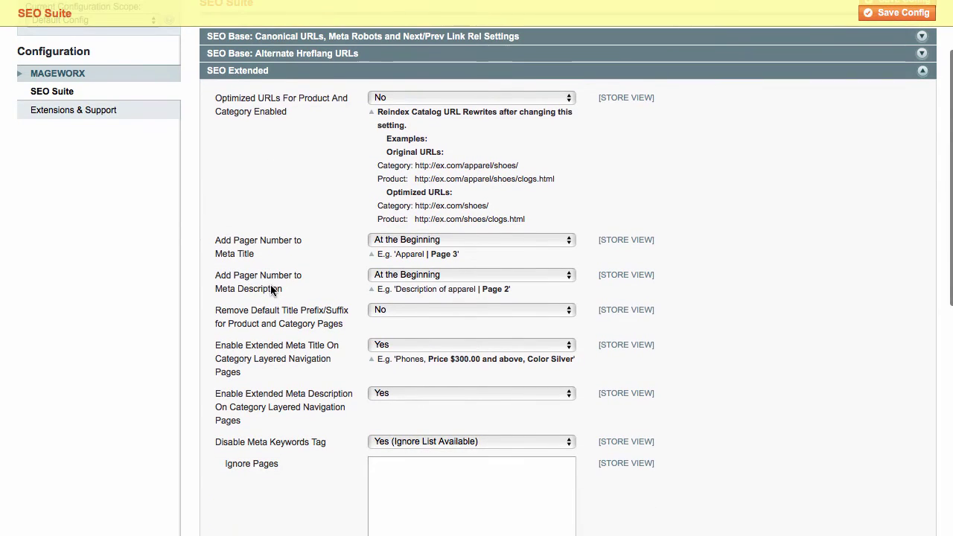
pyautogui.click(405, 96)
pyautogui.click(405, 89)
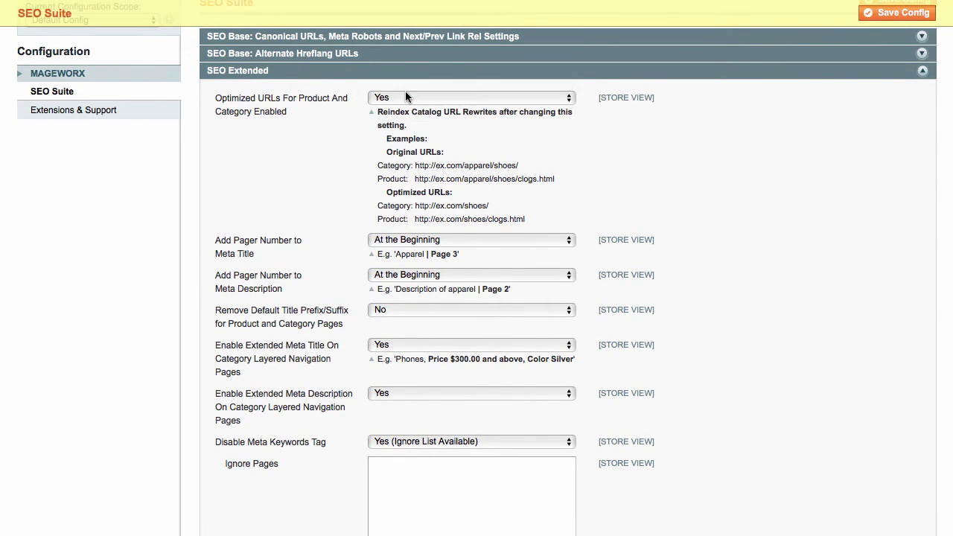
pyautogui.scroll(-3, 360, 217)
# - Set Remove Default Title Prefix/Suffix to Yes, leaving pager positions and Extended Meta Title at Yes
pyautogui.click(372, 147)
pyautogui.click(364, 168)
pyautogui.click(370, 181)
pyautogui.click(346, 185)
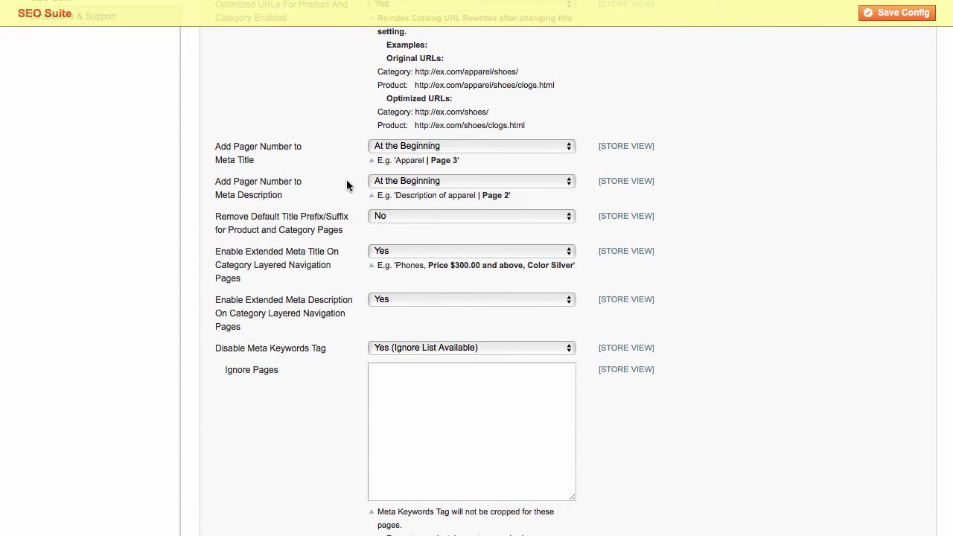
pyautogui.click(379, 214)
pyautogui.click(380, 206)
pyautogui.click(390, 253)
pyautogui.click(390, 262)
pyautogui.click(389, 254)
pyautogui.click(381, 239)
# - Disable the meta keywords tag with an ignore list of catalog_category_view, then collapse SEO Extended
pyautogui.scroll(-1, 356, 326)
pyautogui.scroll(-2, 355, 328)
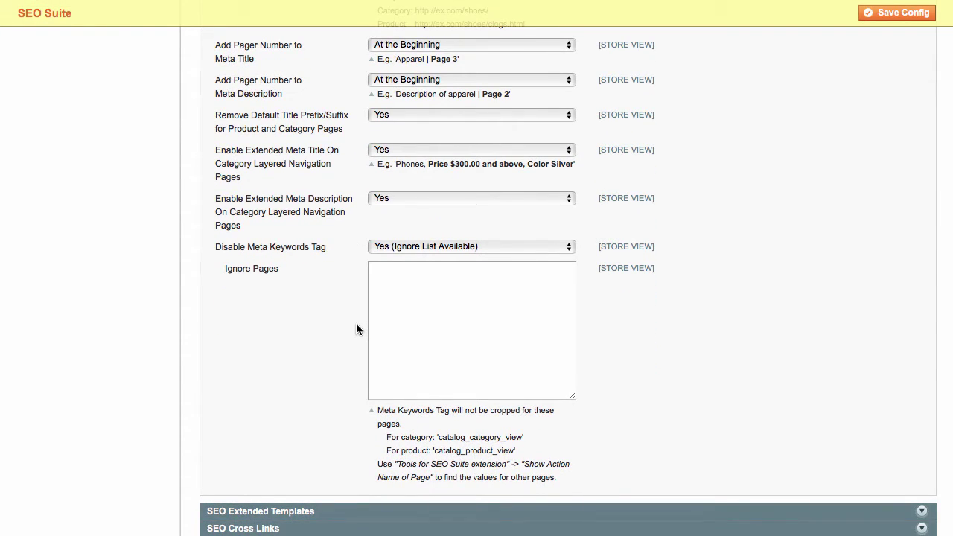
pyautogui.click(397, 246)
pyautogui.click(399, 264)
pyautogui.click(399, 246)
pyautogui.click(382, 233)
pyautogui.moveTo(524, 437); pyautogui.dragTo(440, 437)
pyautogui.press('super+c')
pyautogui.click(422, 312)
pyautogui.press('super+v')
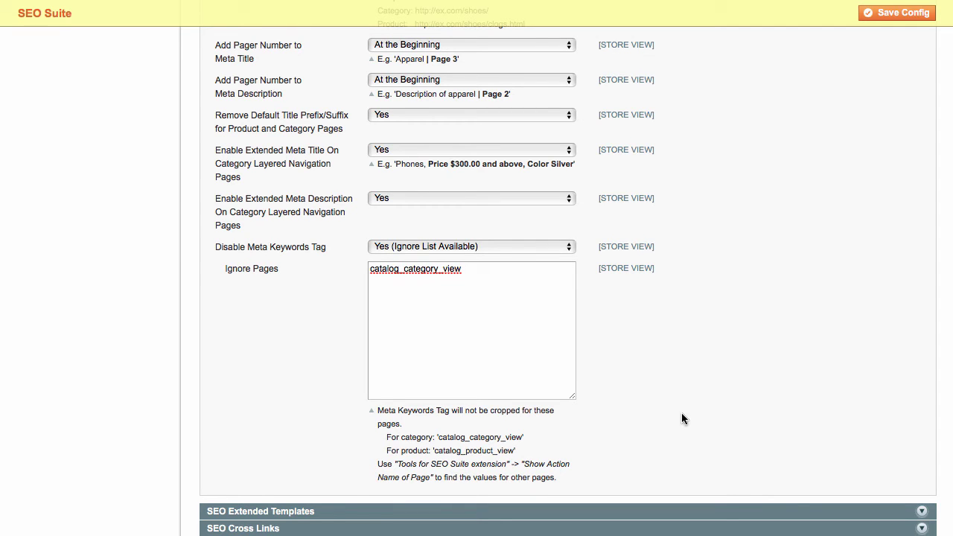
pyautogui.scroll(5, 598, 355)
pyautogui.click(324, 173)
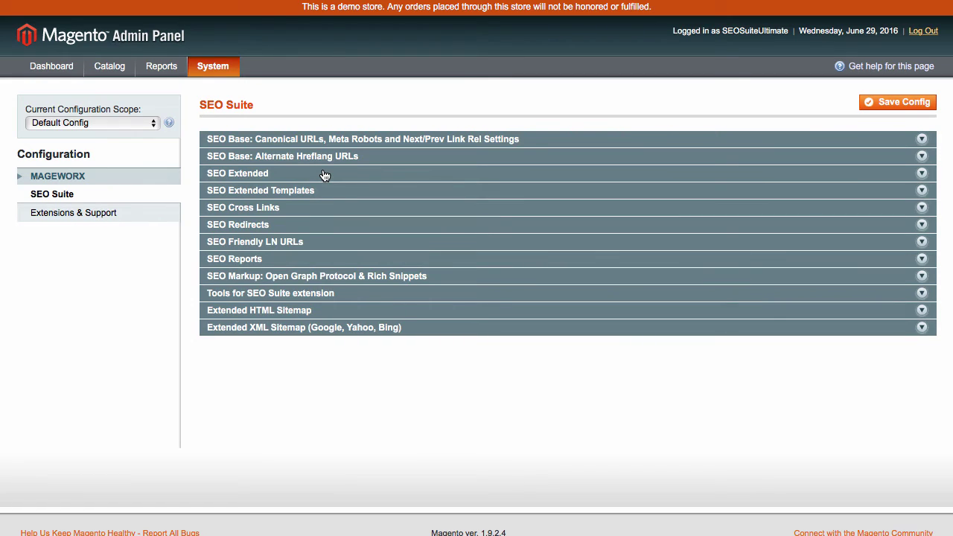
# - Add Google Sitemap (Extended) entry seo_sitemap_test.xml at path / for the French store view, then save and generate it
pyautogui.moveTo(110, 66)
pyautogui.moveTo(124, 215)
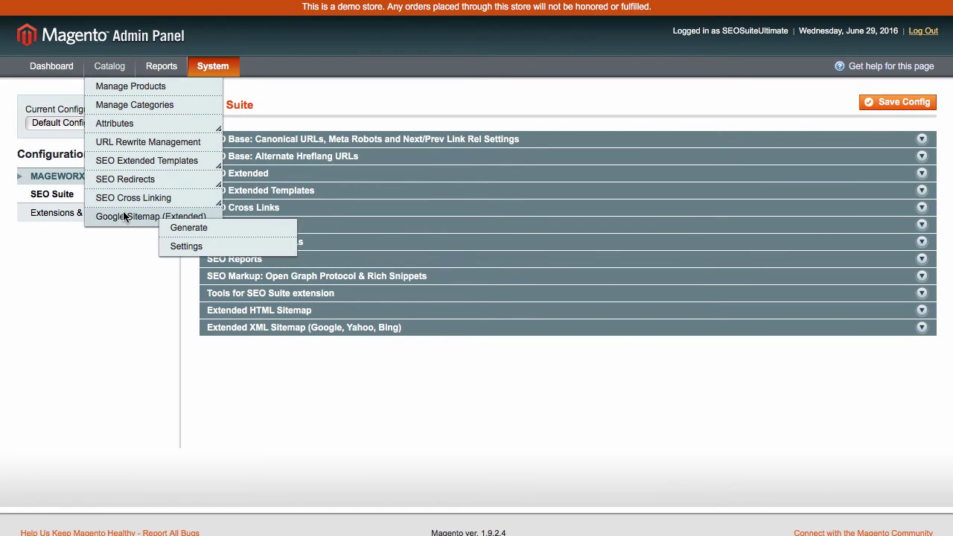
pyautogui.click(201, 227)
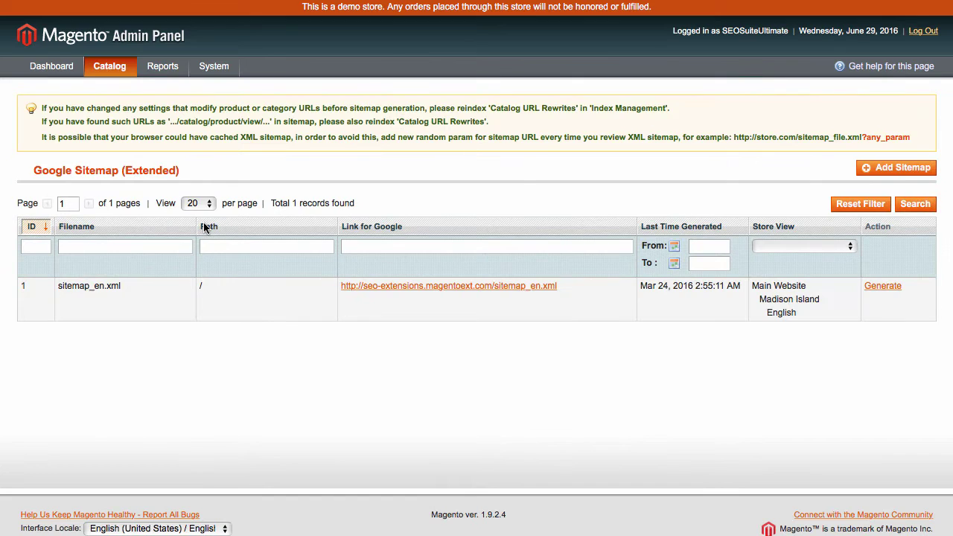
pyautogui.click(872, 168)
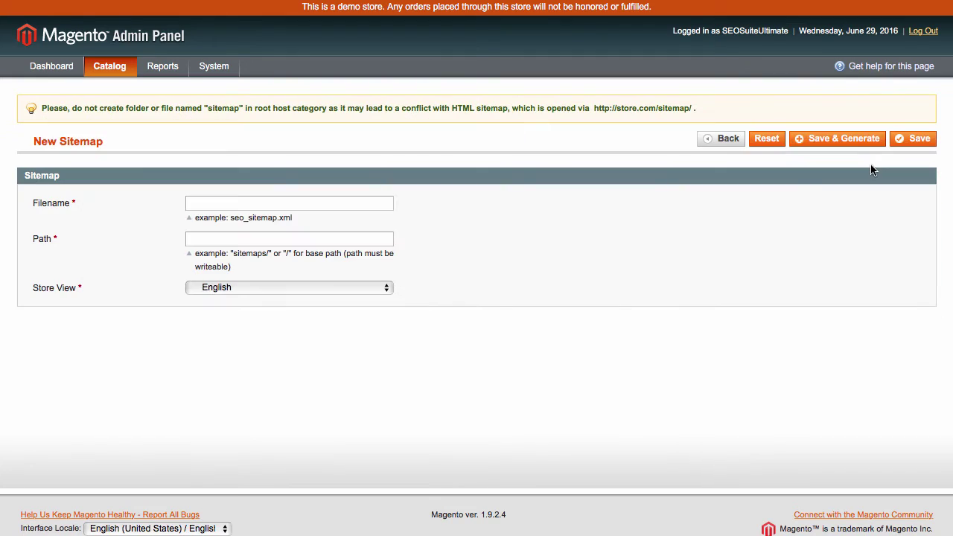
pyautogui.click(248, 204)
pyautogui.write('seo_sitemap_test.xml')
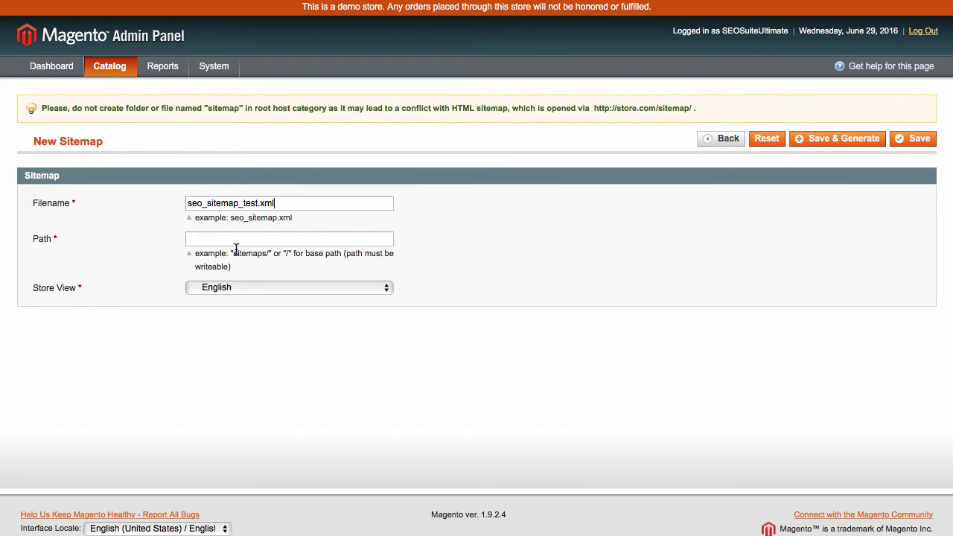
pyautogui.click(236, 239)
pyautogui.write('/')
pyautogui.click(327, 289)
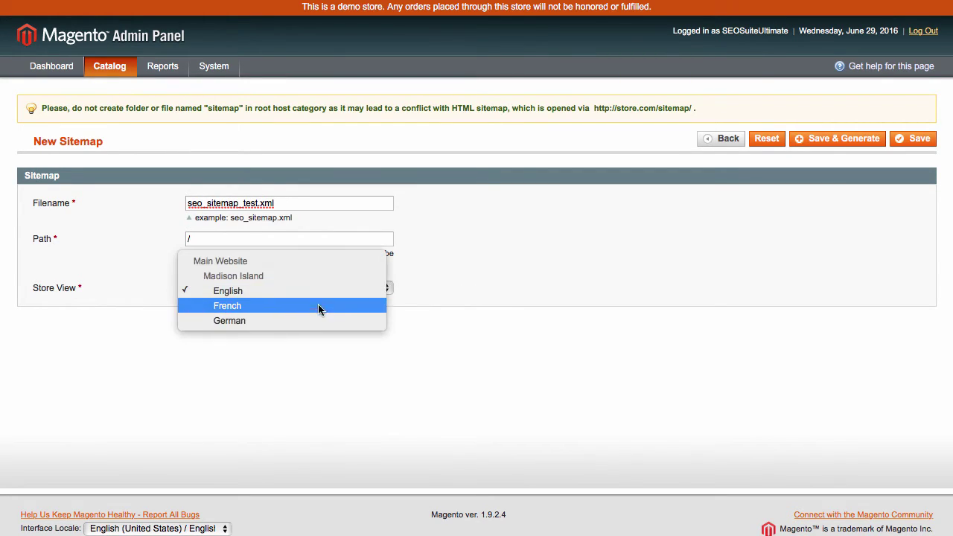
pyautogui.click(319, 306)
pyautogui.click(915, 138)
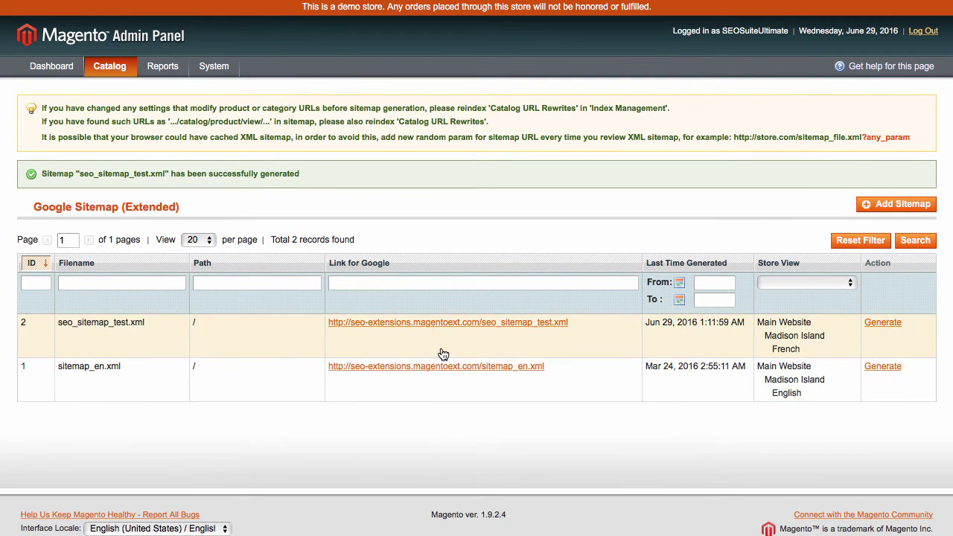
# - Expand the Extended XML Sitemap (Google, Yahoo, Bing) settings and scroll through them to review
pyautogui.moveTo(119, 70)
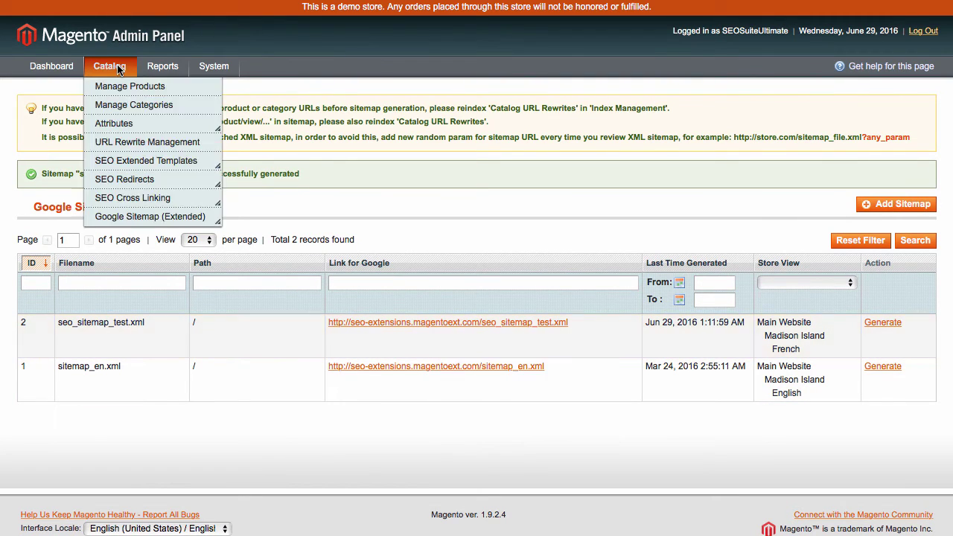
pyautogui.moveTo(171, 217)
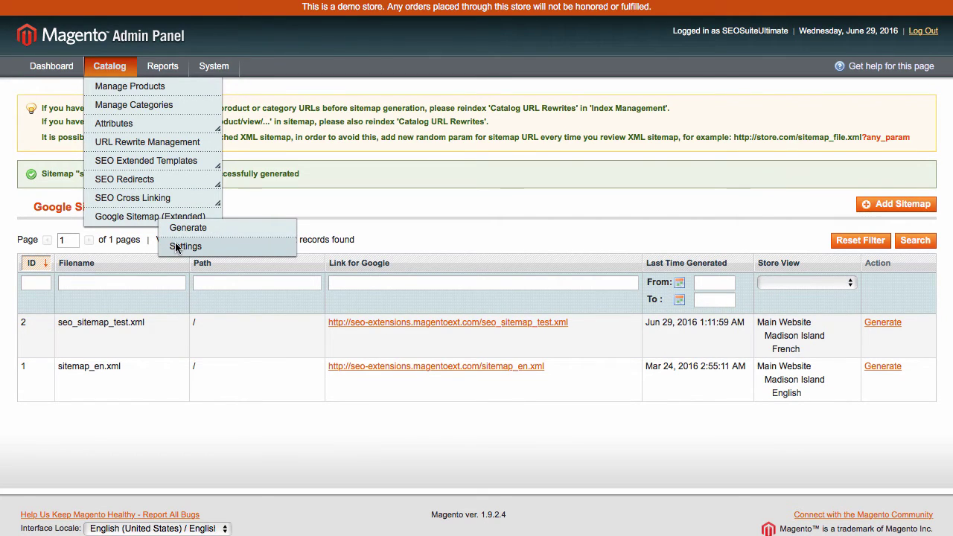
pyautogui.click(175, 246)
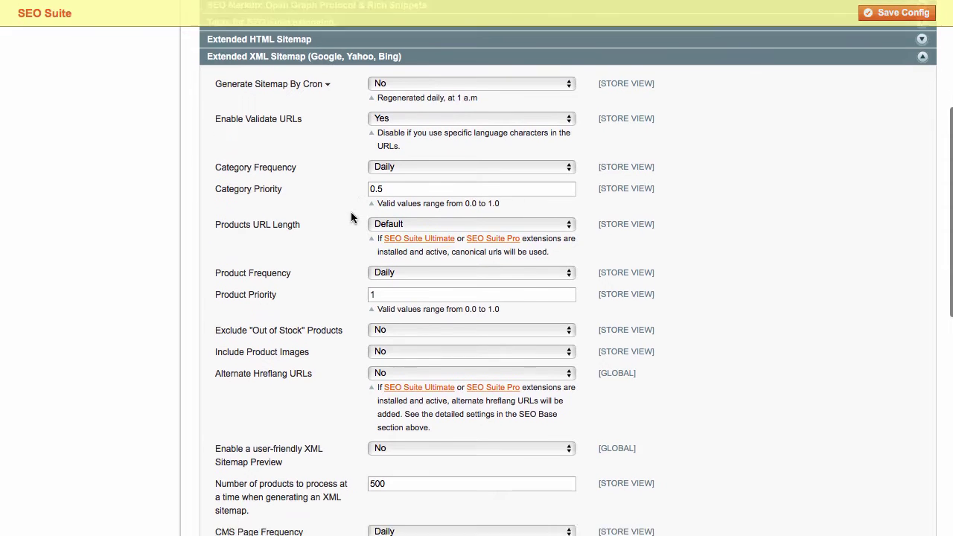
pyautogui.scroll(-1, 351, 217)
pyautogui.scroll(-3, 352, 217)
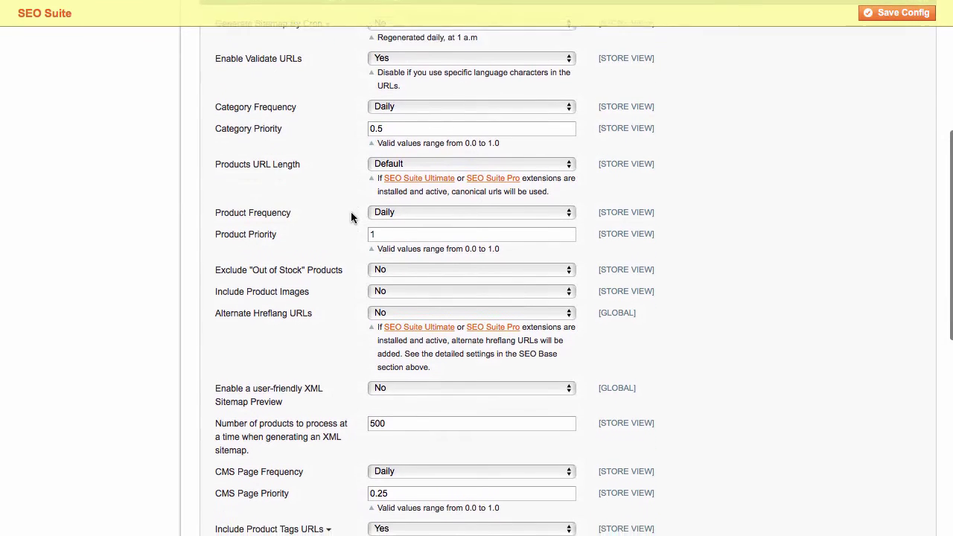
pyautogui.scroll(-3, 351, 217)
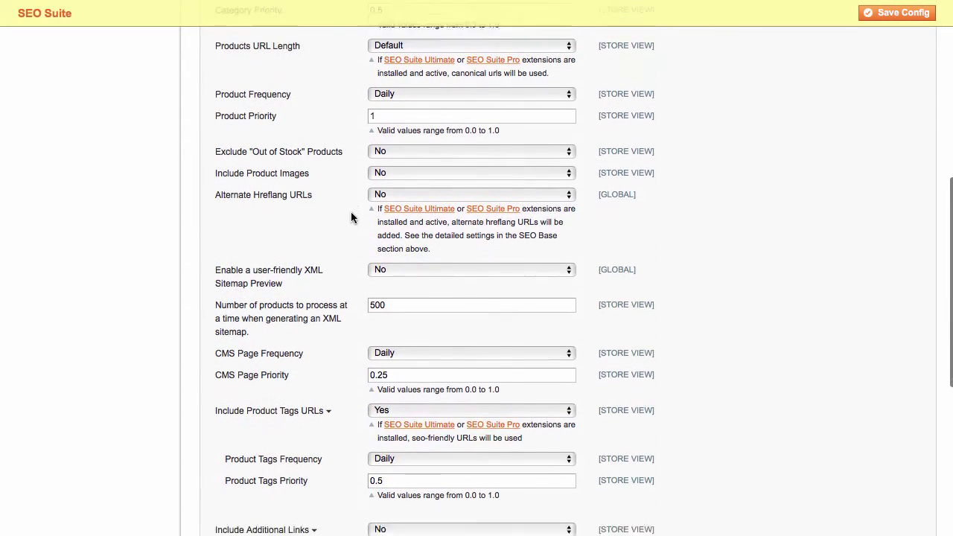
pyautogui.scroll(-3, 351, 217)
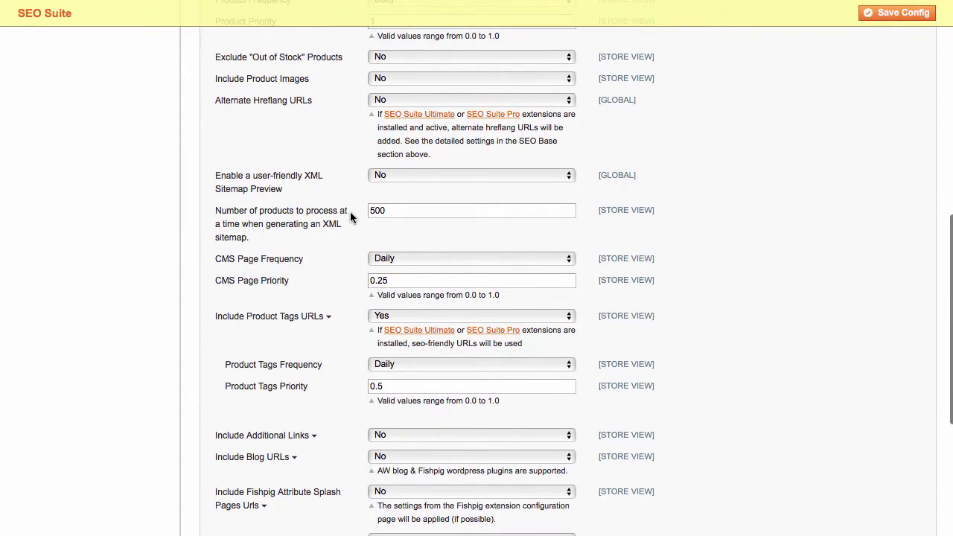
pyautogui.scroll(-1, 351, 216)
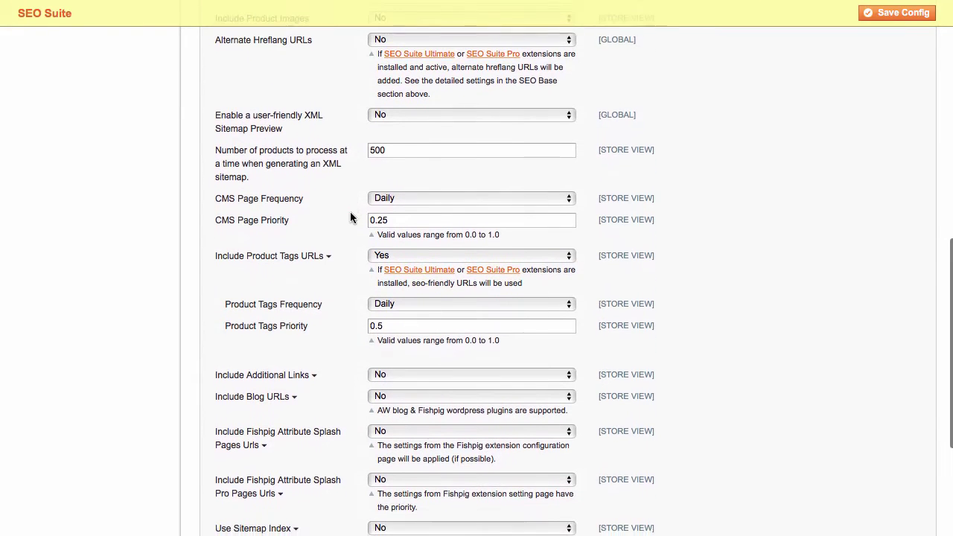
pyautogui.scroll(-3, 352, 217)
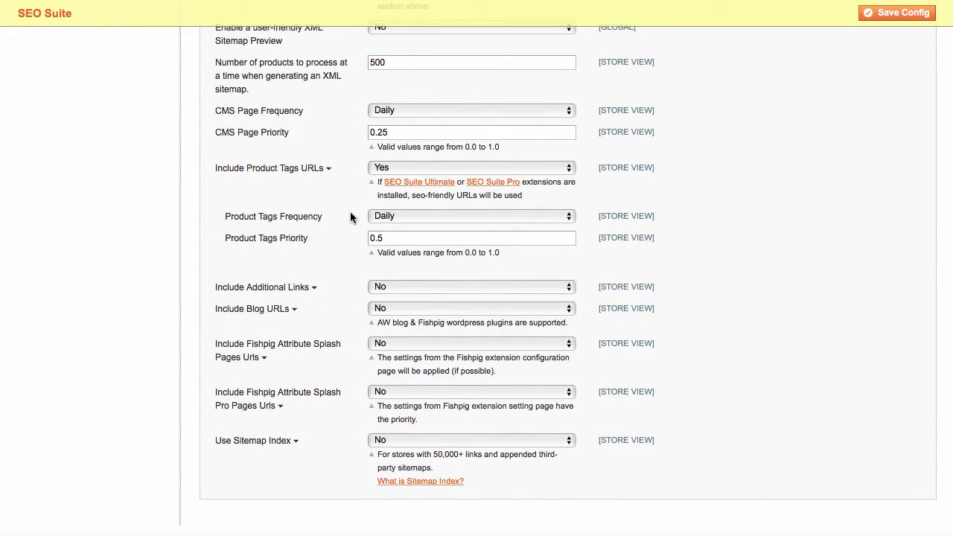
pyautogui.scroll(15, 352, 216)
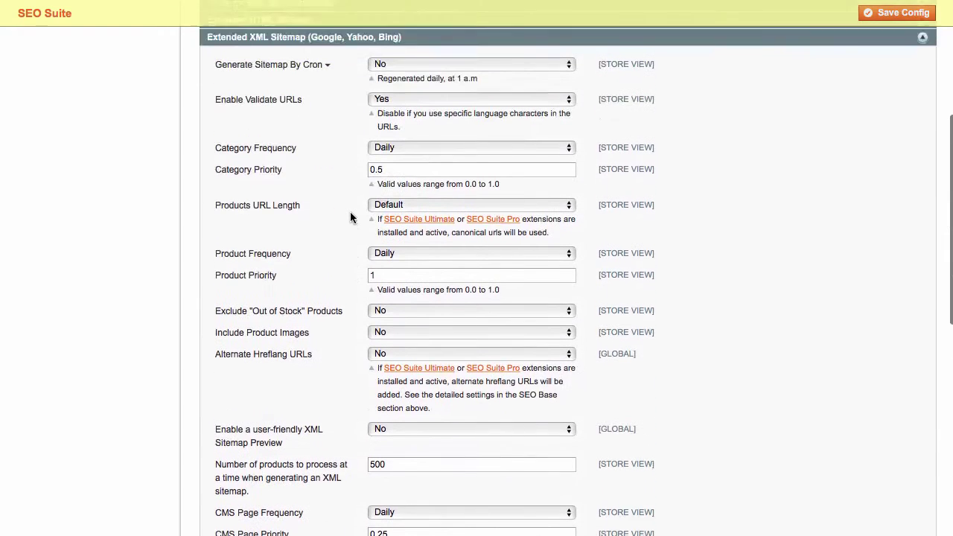
# - Collapse Extended XML Sitemap, expand Extended HTML Sitemap, and scroll down to Additional Links For HTML Sitemap
pyautogui.click(332, 145)
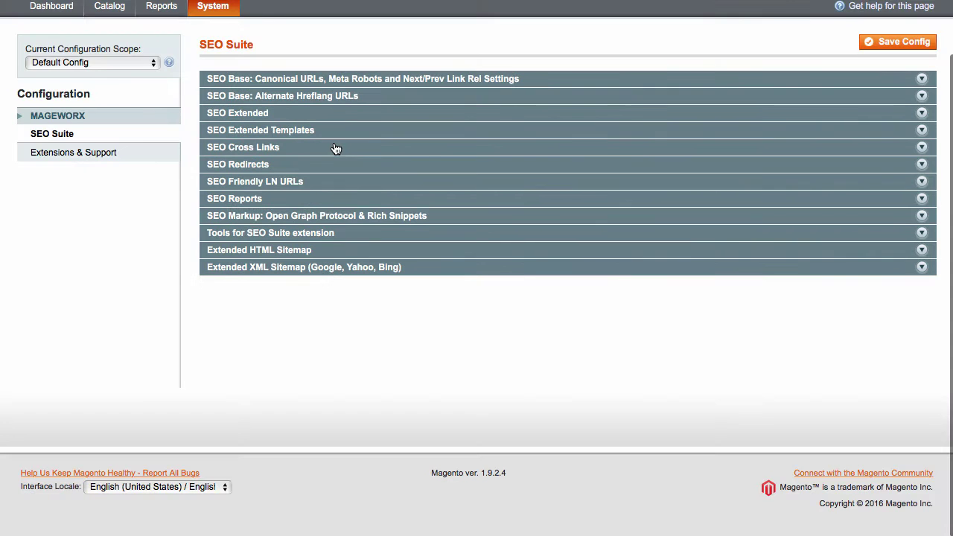
pyautogui.click(330, 255)
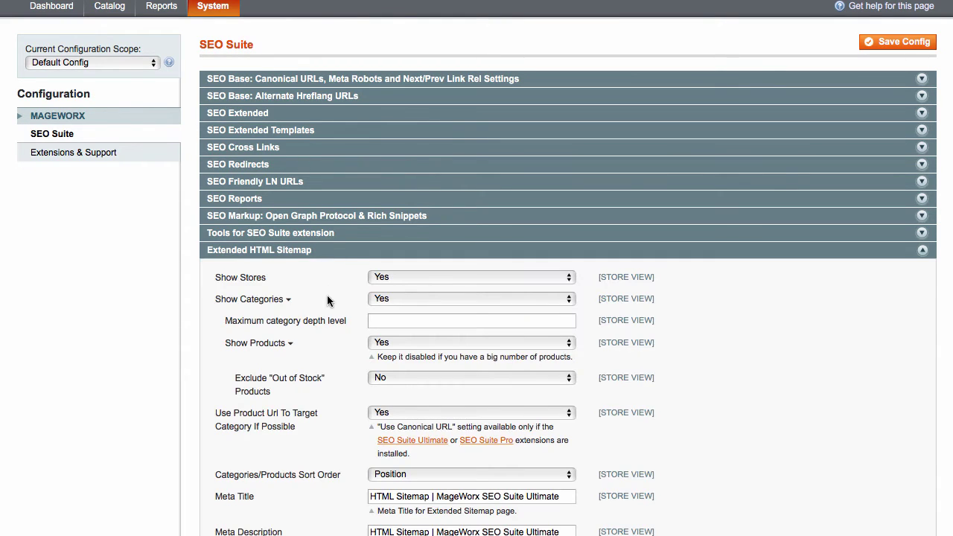
pyautogui.scroll(-3, 324, 313)
pyautogui.scroll(-2, 323, 313)
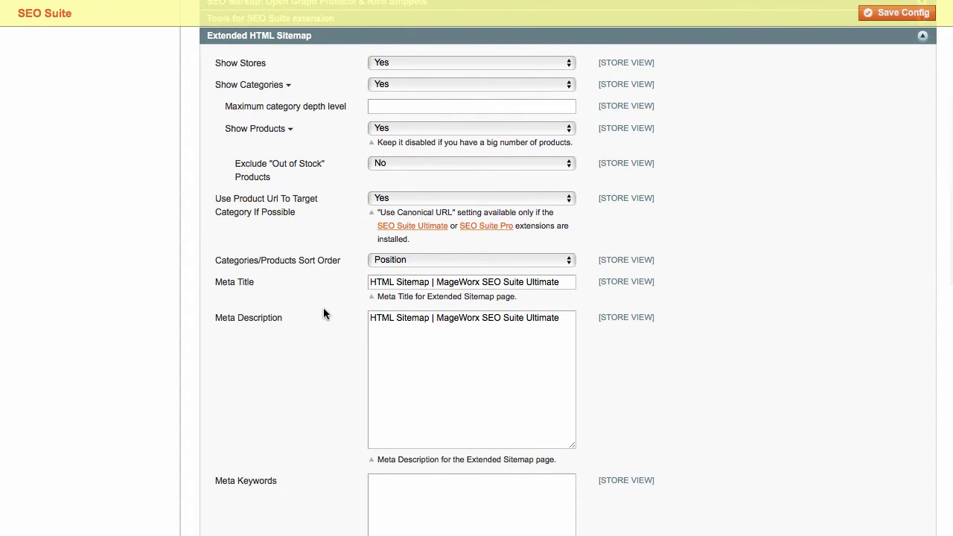
pyautogui.scroll(-2, 324, 314)
pyautogui.scroll(-3, 323, 313)
pyautogui.scroll(-4, 324, 314)
pyautogui.scroll(-2, 324, 314)
pyautogui.scroll(-2, 324, 314)
pyautogui.scroll(-1, 323, 314)
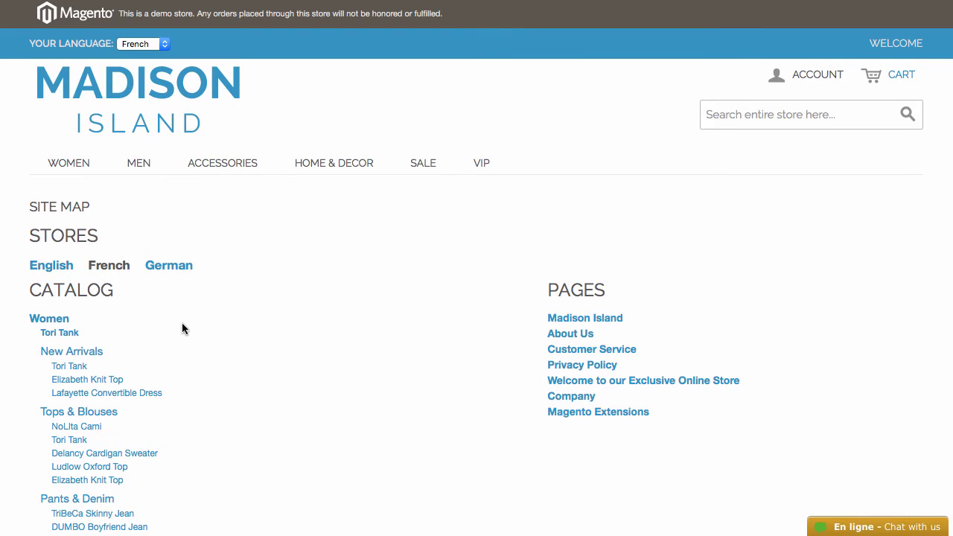
# - Scroll through the French storefront Site Map's categories, products and pages
pyautogui.scroll(-3, 315, 379)
pyautogui.scroll(-10, 315, 379)
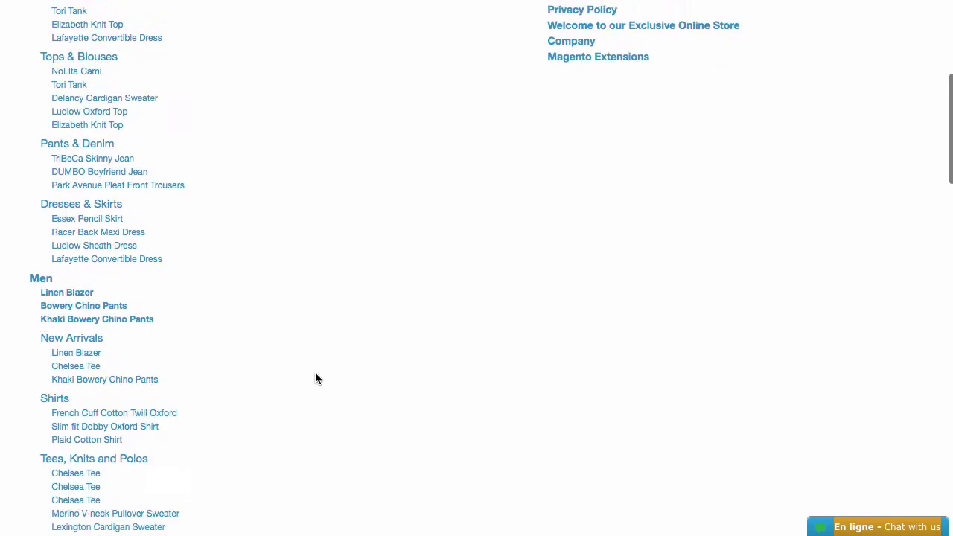
pyautogui.scroll(-20, 315, 374)
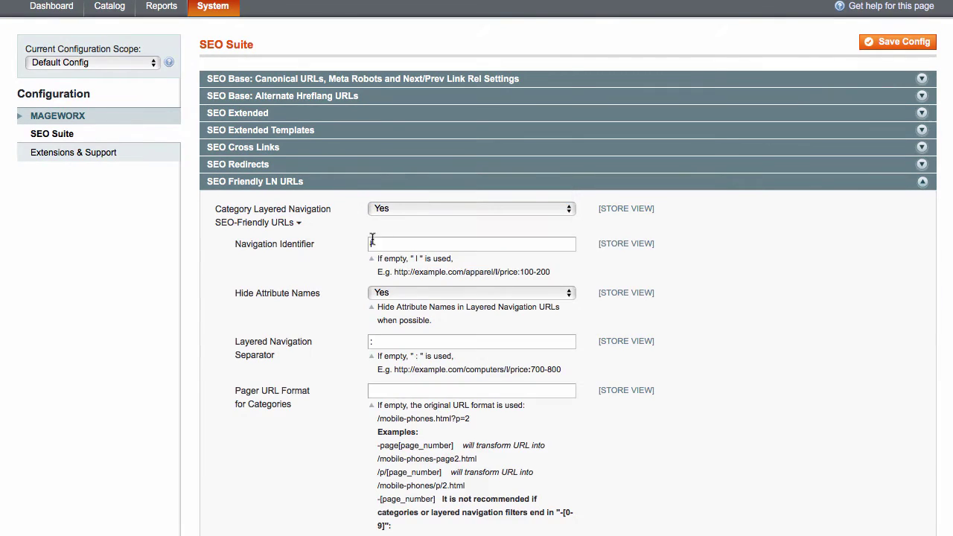
# - Keep Hide Attribute Names at Yes in SEO Friendly LN URLs and select the category Pager URL Format field
pyautogui.scroll(-3, 354, 259)
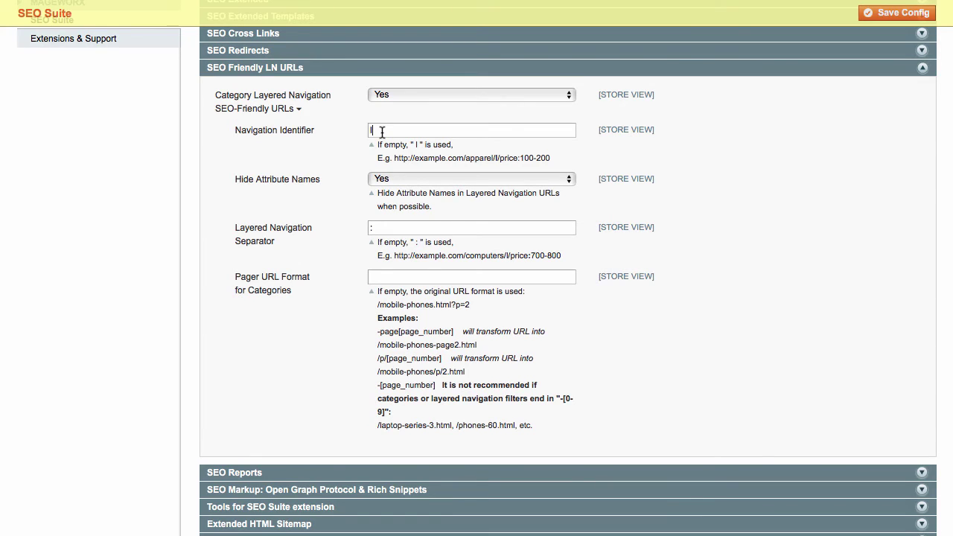
pyautogui.click(389, 181)
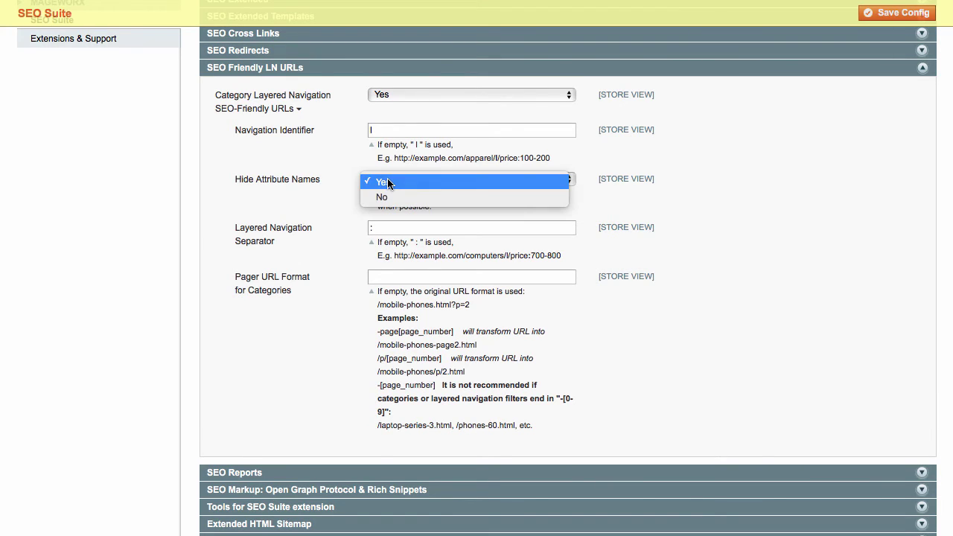
pyautogui.click(388, 183)
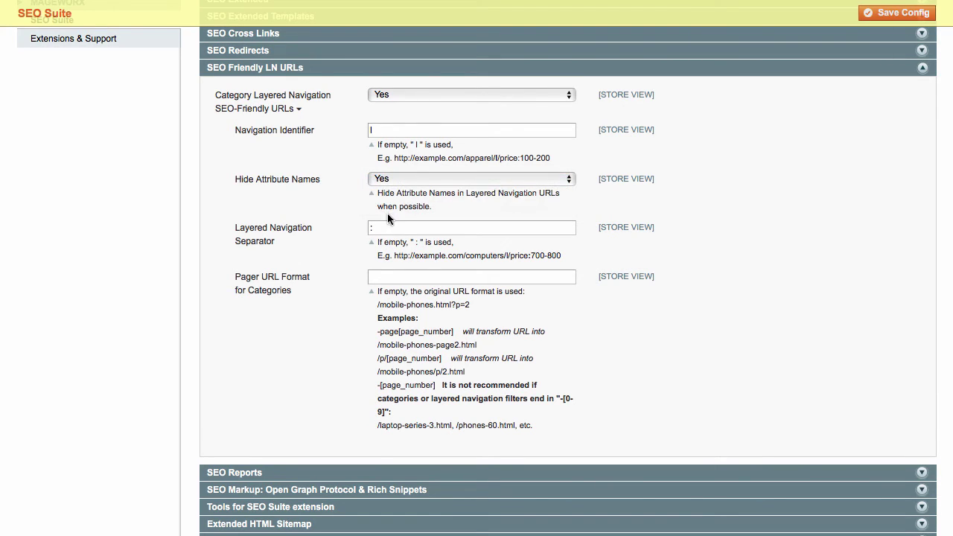
pyautogui.click(388, 276)
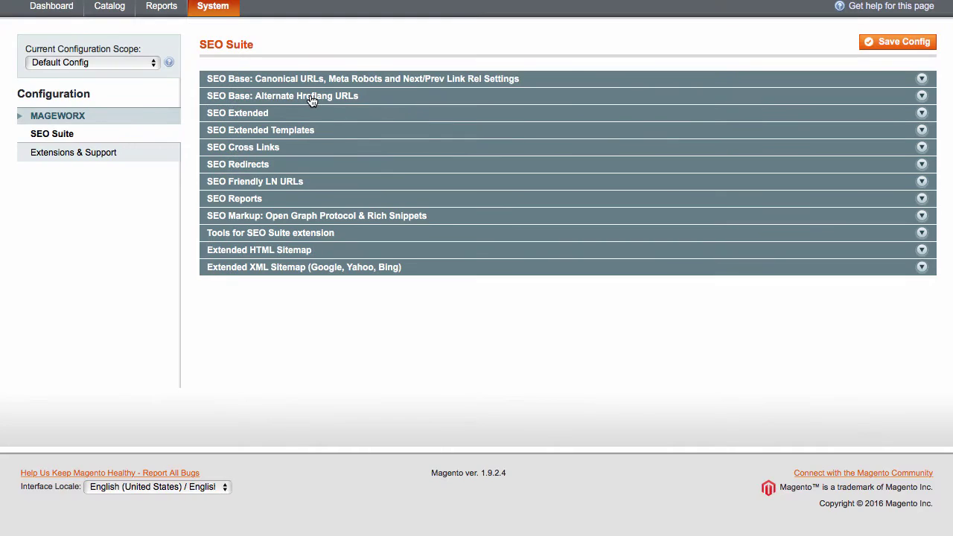
# - Expand Alternate Hreflang URLs, keeping the scope Global and category hreflang unchanged
pyautogui.click(313, 96)
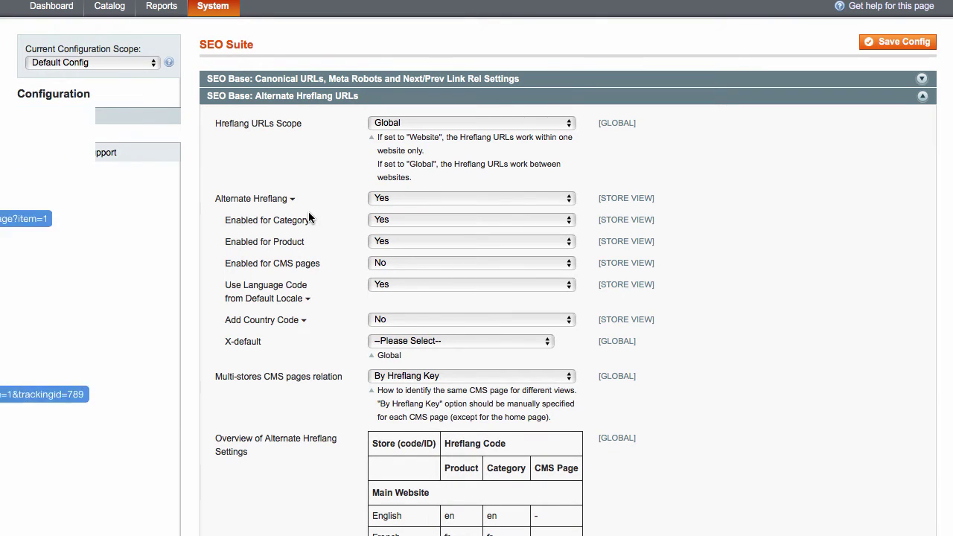
pyautogui.scroll(-2, 476, 298)
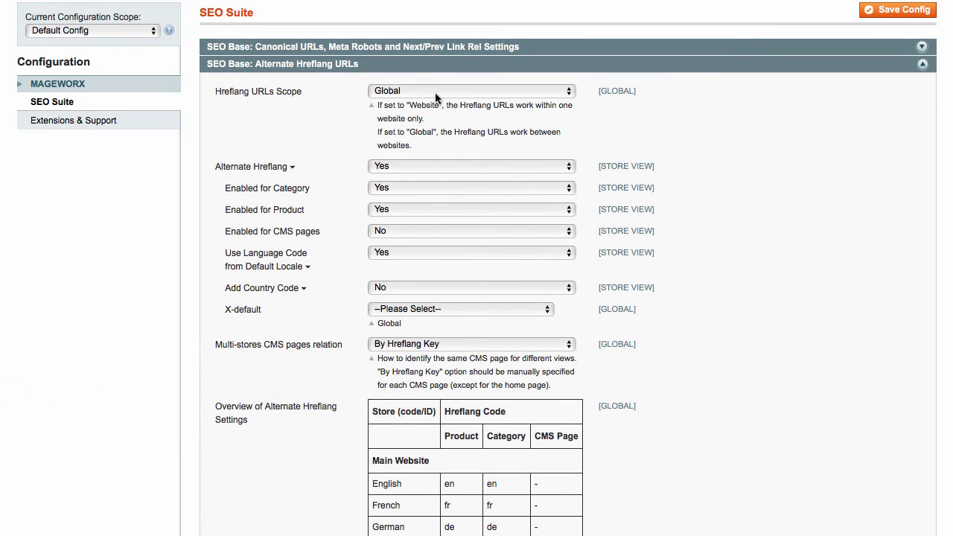
pyautogui.click(445, 91)
pyautogui.click(429, 108)
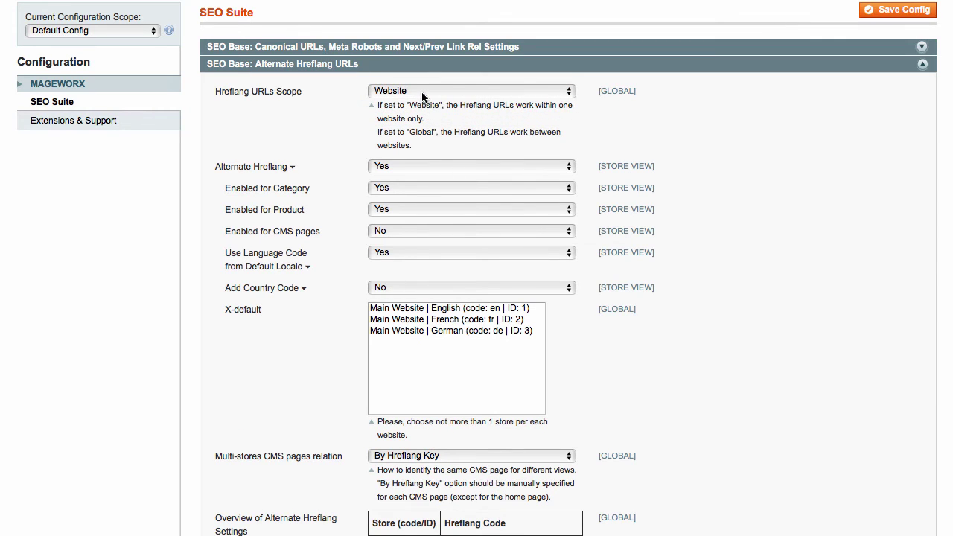
pyautogui.click(423, 91)
pyautogui.click(419, 81)
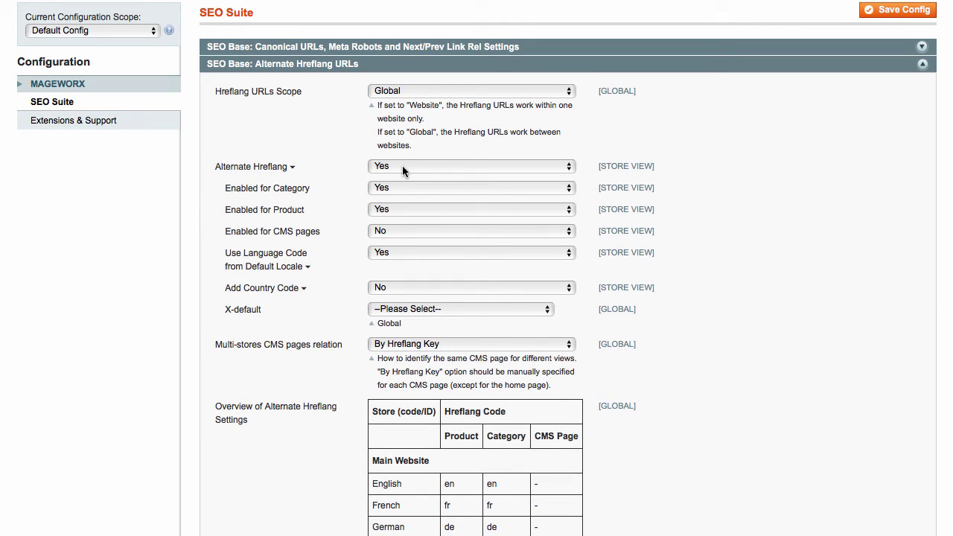
pyautogui.click(398, 188)
pyautogui.click(357, 216)
# - Enable hreflang for CMS pages, set Add Country Code and Use Country Code to Yes, X-default English
pyautogui.click(384, 231)
pyautogui.click(388, 220)
pyautogui.click(378, 288)
pyautogui.click(377, 280)
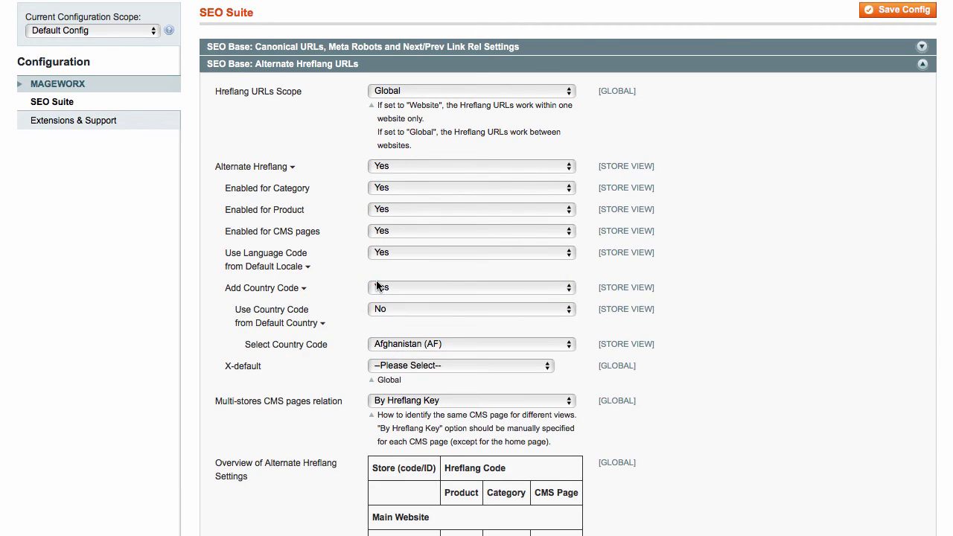
pyautogui.click(382, 307)
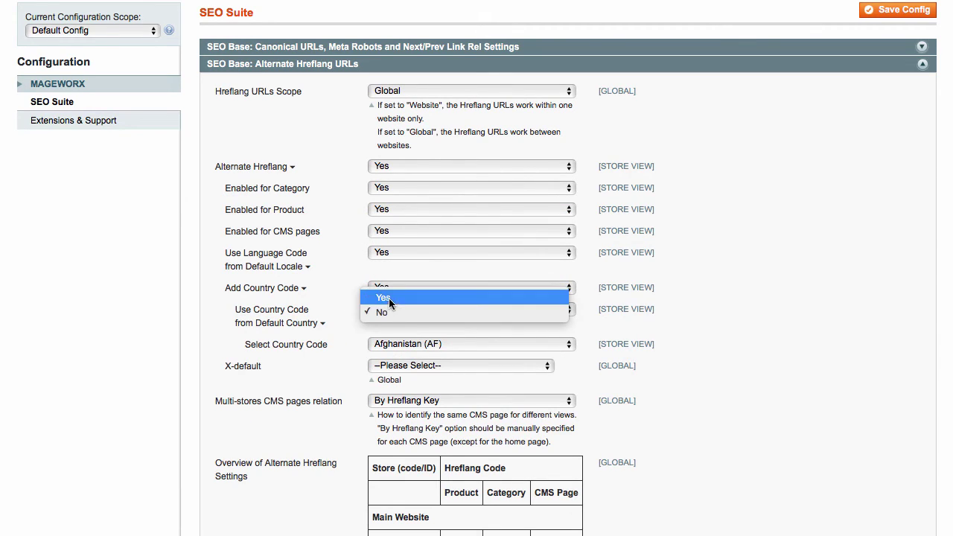
pyautogui.click(389, 297)
pyautogui.click(389, 347)
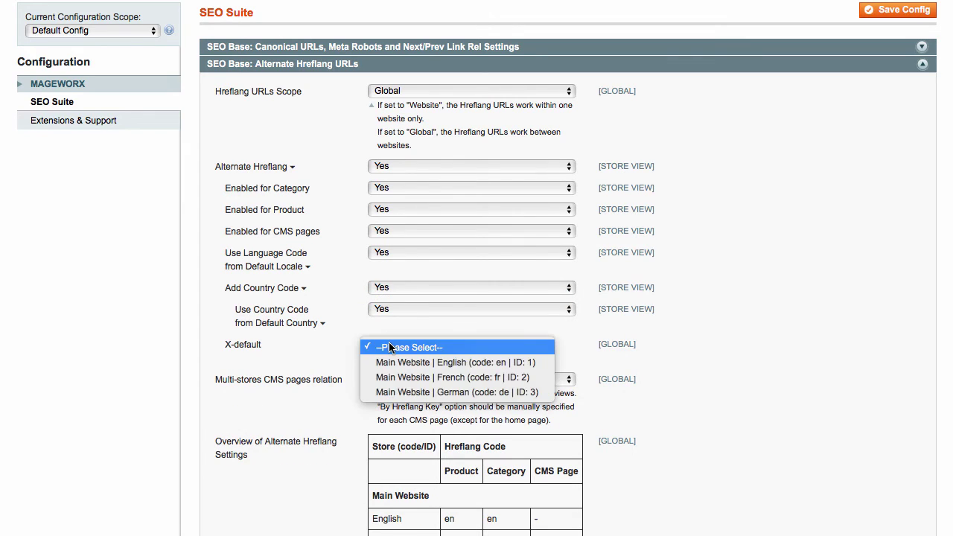
pyautogui.click(394, 362)
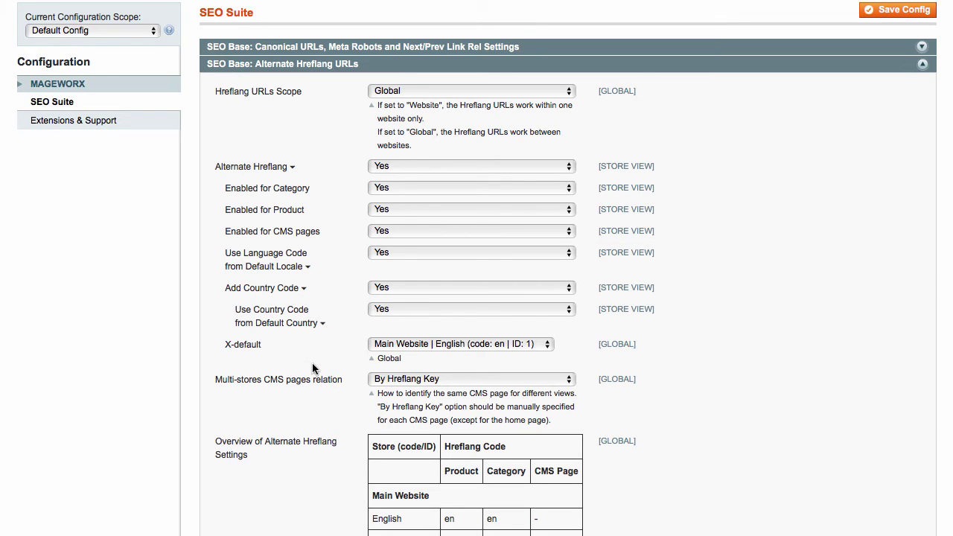
# - Keep multi-store CMS pages related By Hreflang Key
pyautogui.click(392, 379)
pyautogui.click(396, 368)
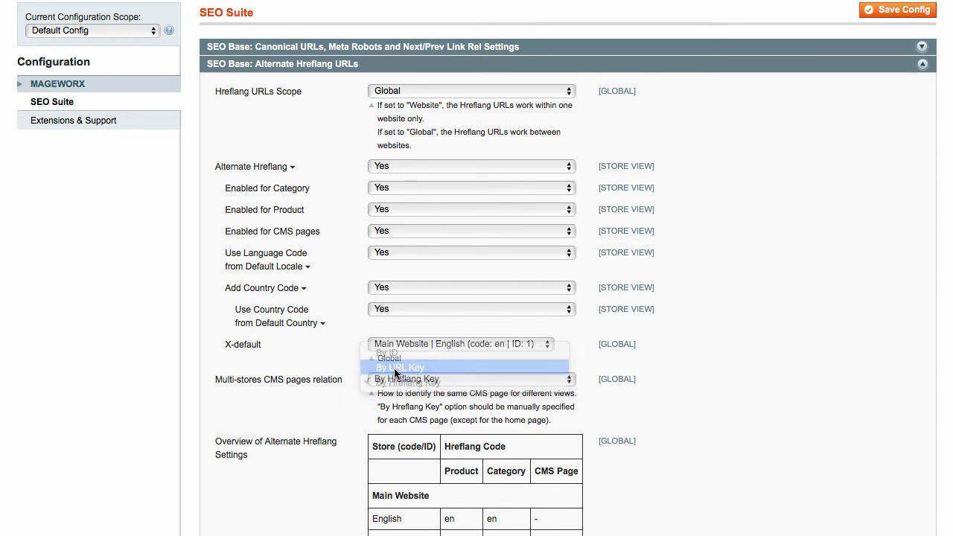
pyautogui.click(396, 379)
pyautogui.click(367, 398)
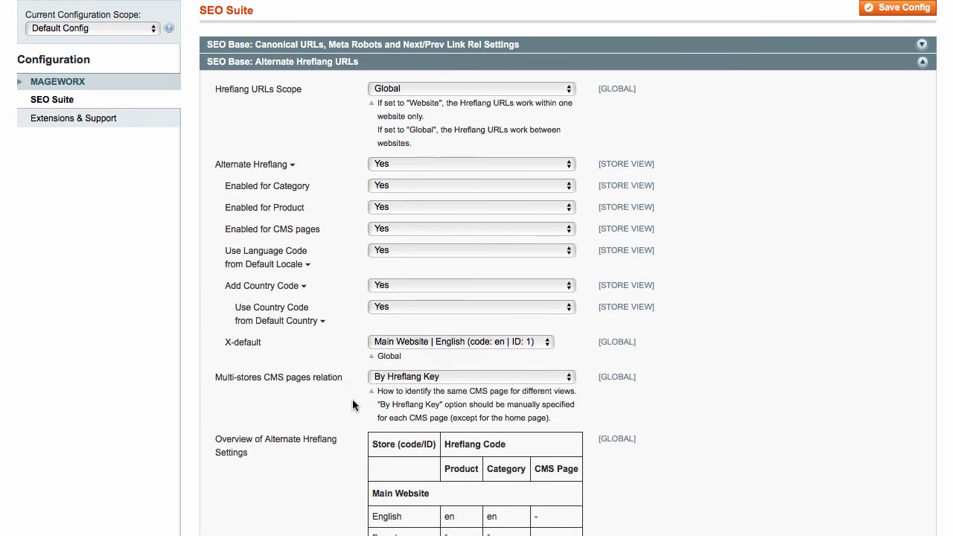
# - Go to the SEO cross links list and start a new cross link
pyautogui.scroll(3, 298, 298)
pyautogui.moveTo(116, 68)
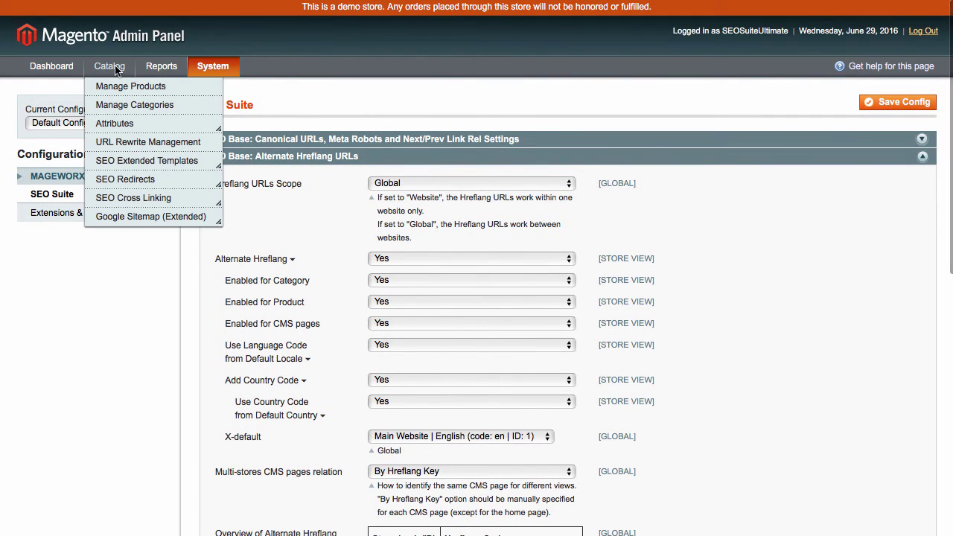
pyautogui.moveTo(125, 192)
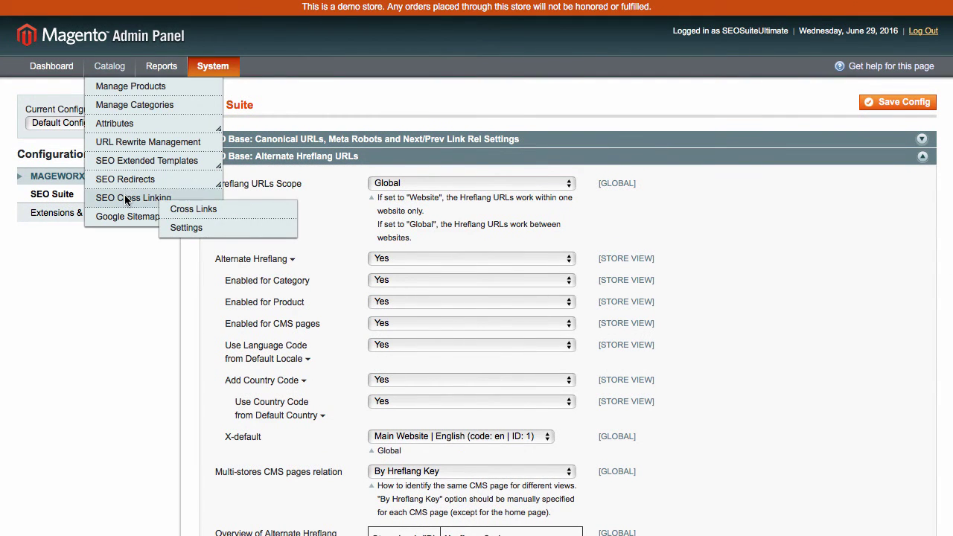
pyautogui.click(199, 218)
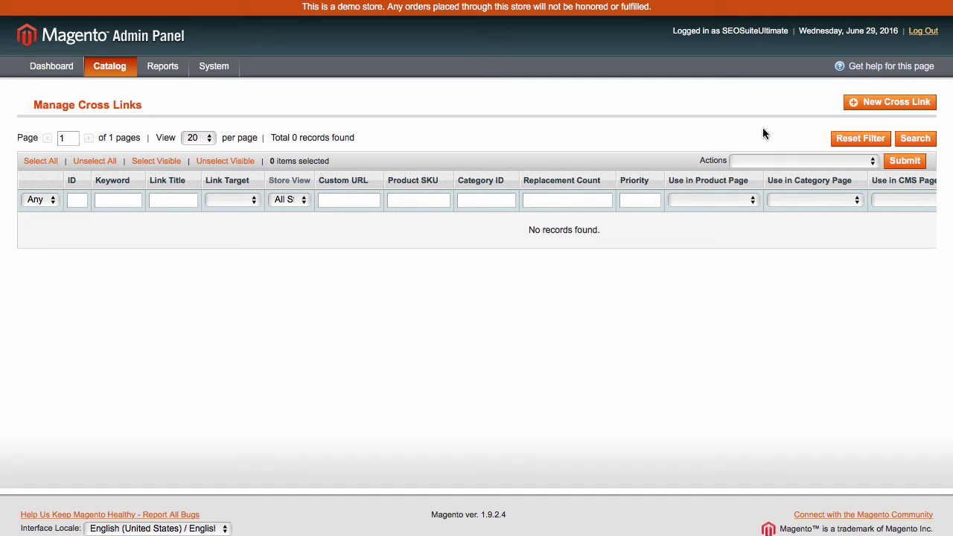
pyautogui.click(872, 104)
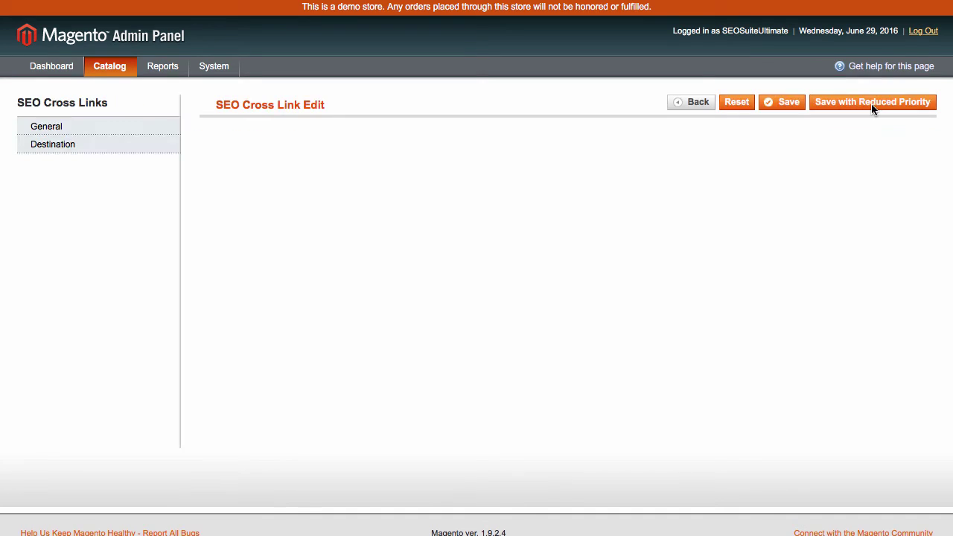
# - Enter the cotton keywords, title 'Cotton', and keep the link target as current window (_self)
pyautogui.click(484, 251)
pyautogui.write('cotton')
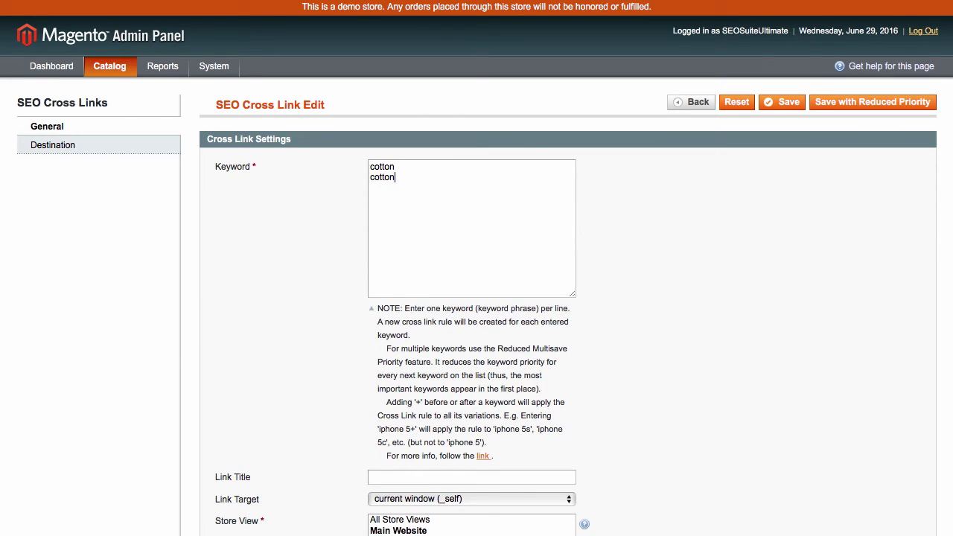
pyautogui.press('Tab')
pyautogui.write('Cotton')
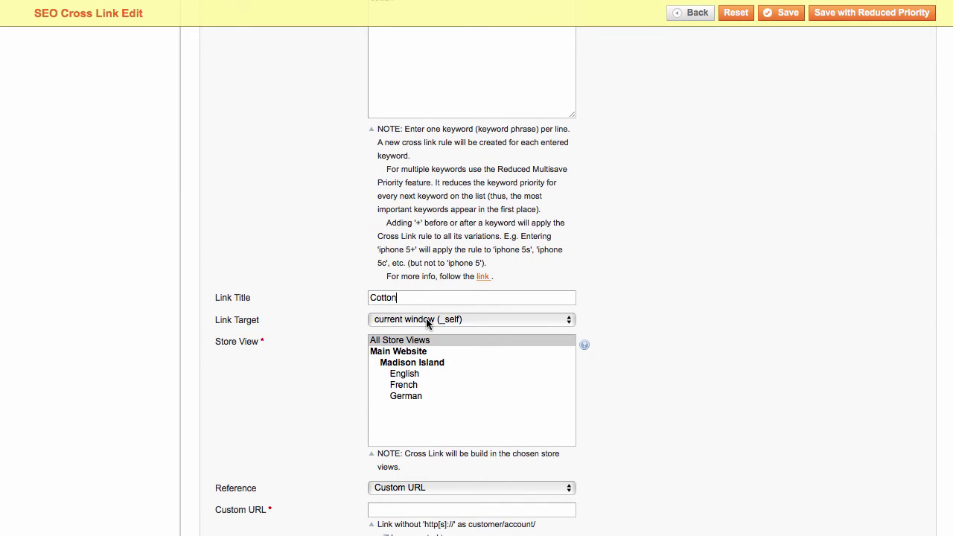
pyautogui.click(426, 322)
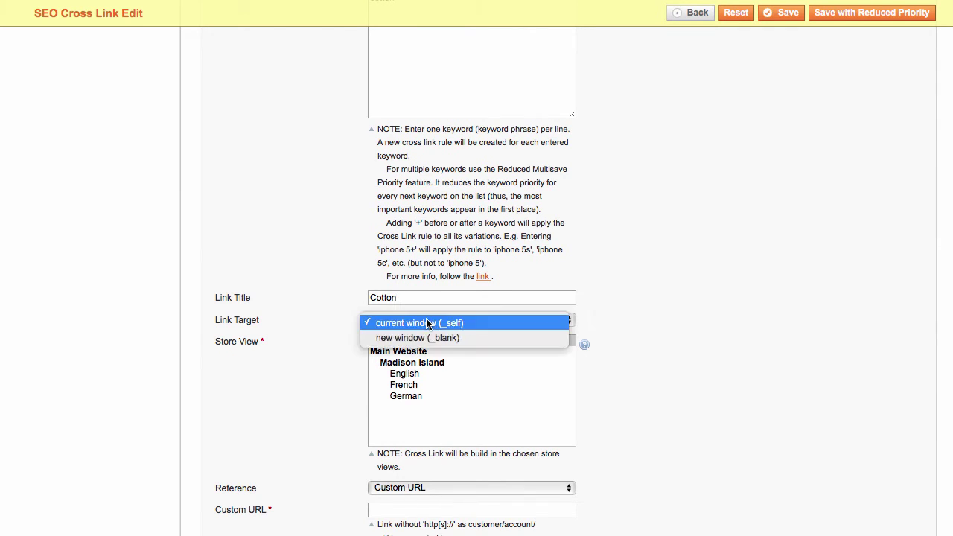
pyautogui.click(429, 336)
pyautogui.click(426, 319)
pyautogui.click(426, 305)
# - Paste customer/account/ as the cross link's Custom URL
pyautogui.scroll(-3, 325, 388)
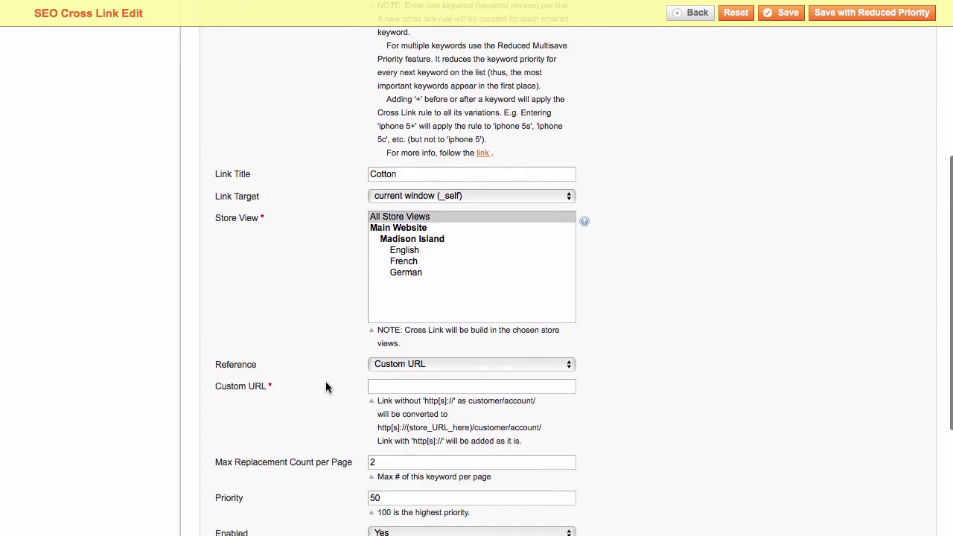
pyautogui.scroll(-3, 325, 387)
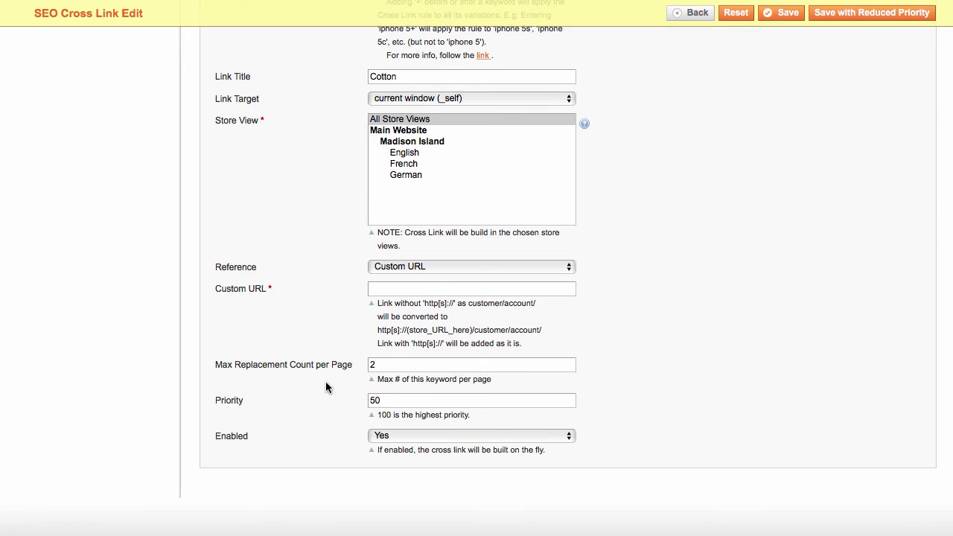
pyautogui.write('customer/account/')
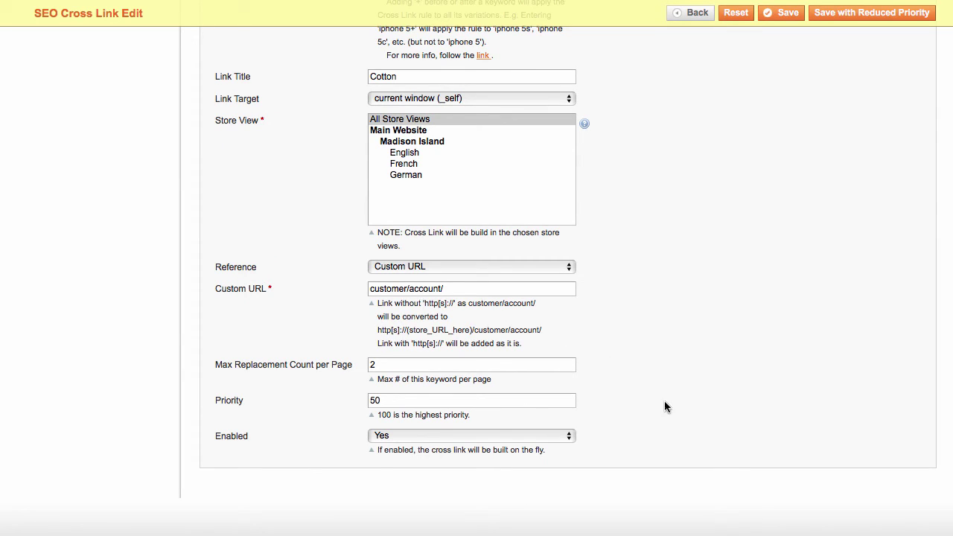
pyautogui.scroll(10, 395, 362)
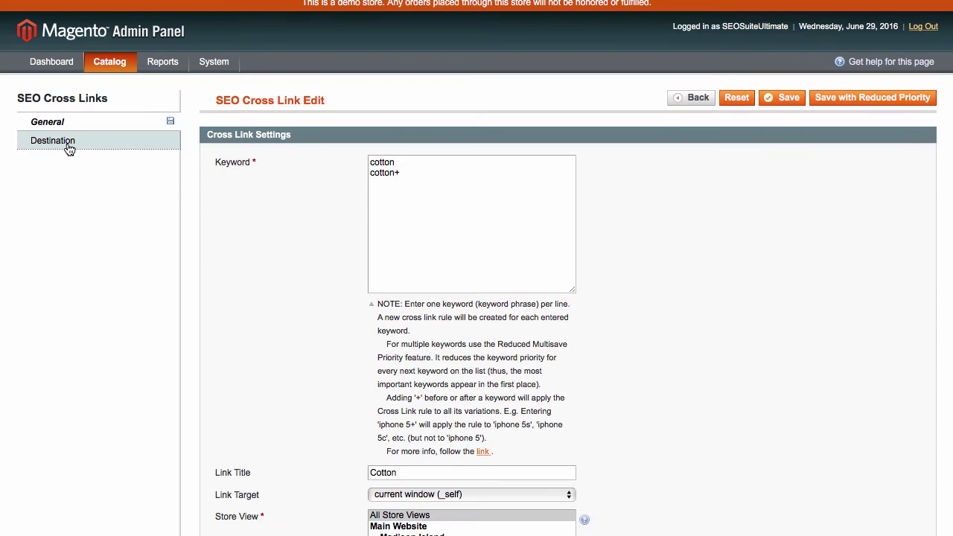
# - On the Destination tab keep product pages, and set CMS Page and Blog Post Page to No
pyautogui.click(68, 146)
pyautogui.click(423, 161)
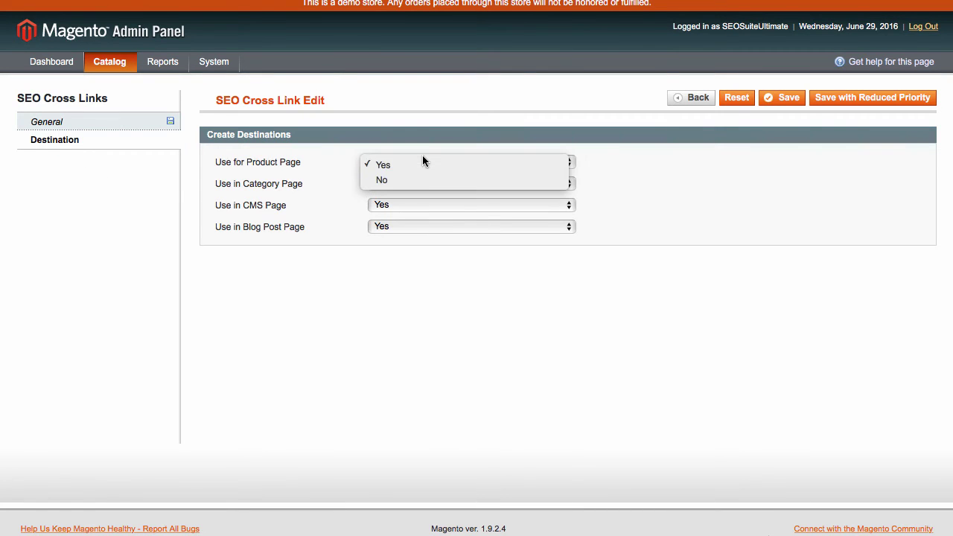
pyautogui.click(384, 207)
pyautogui.click(397, 206)
pyautogui.click(396, 221)
pyautogui.click(393, 226)
pyautogui.click(392, 246)
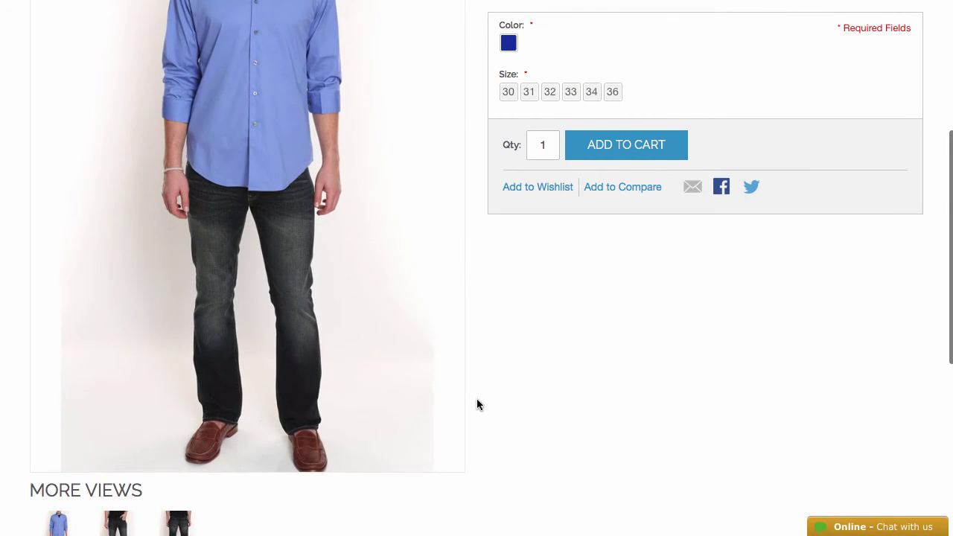
# - In SEO Cross Links settings keep cross links enabled and review the replacement counts, blog count 3
pyautogui.scroll(-5, 477, 270)
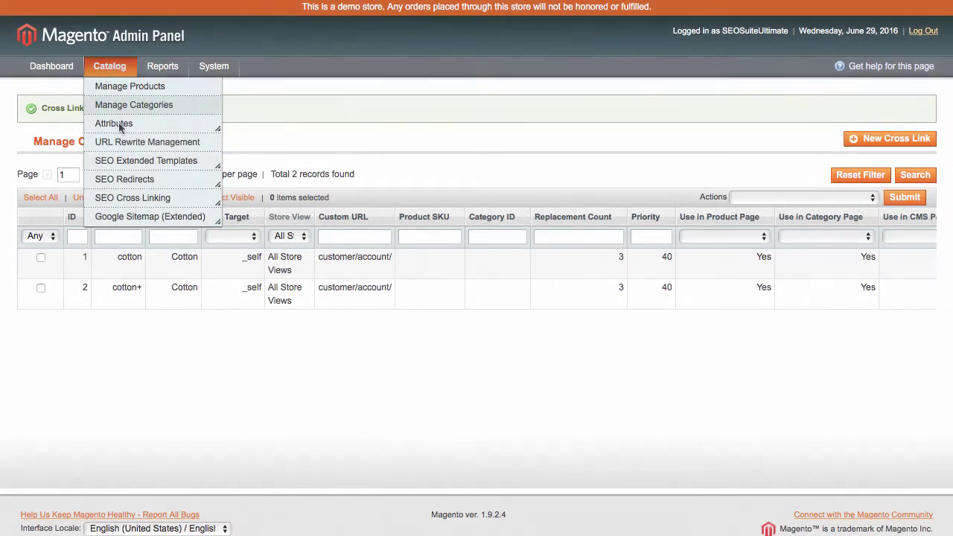
pyautogui.moveTo(142, 197)
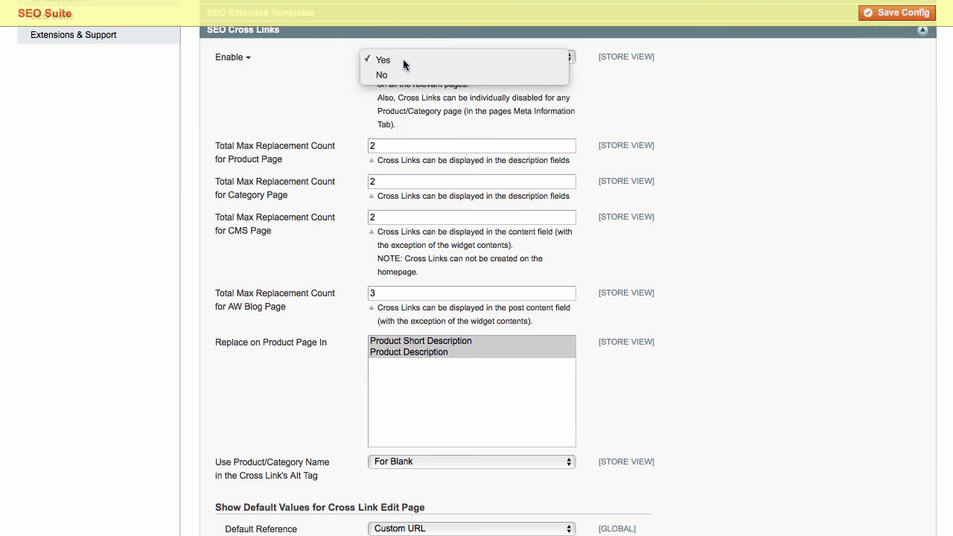
pyautogui.click(403, 59)
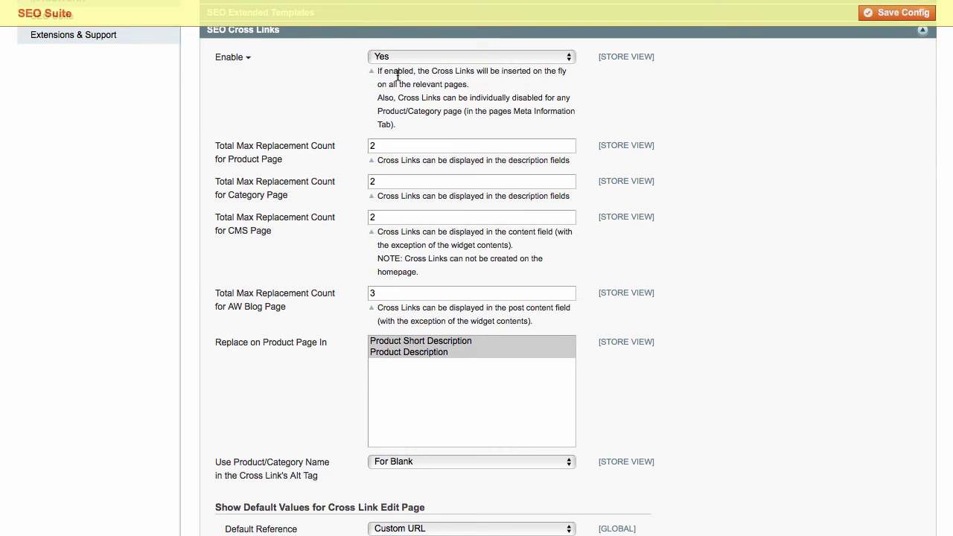
pyautogui.click(389, 181)
pyautogui.click(386, 217)
pyautogui.click(376, 293)
pyautogui.moveTo(376, 294); pyautogui.dragTo(367, 295)
# - Keep Custom URL as the default reference and select the default replacement count value
pyautogui.scroll(-10, 357, 357)
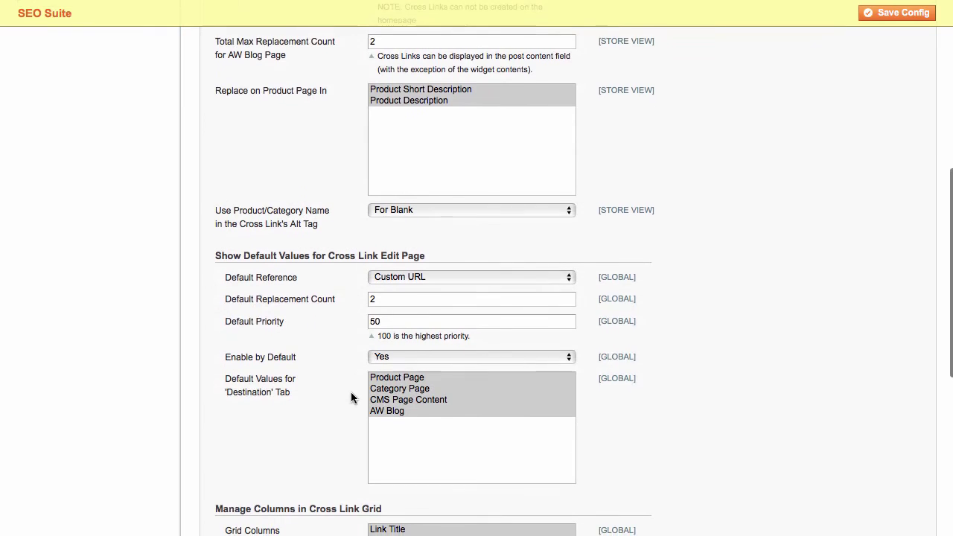
pyautogui.scroll(-2, 350, 394)
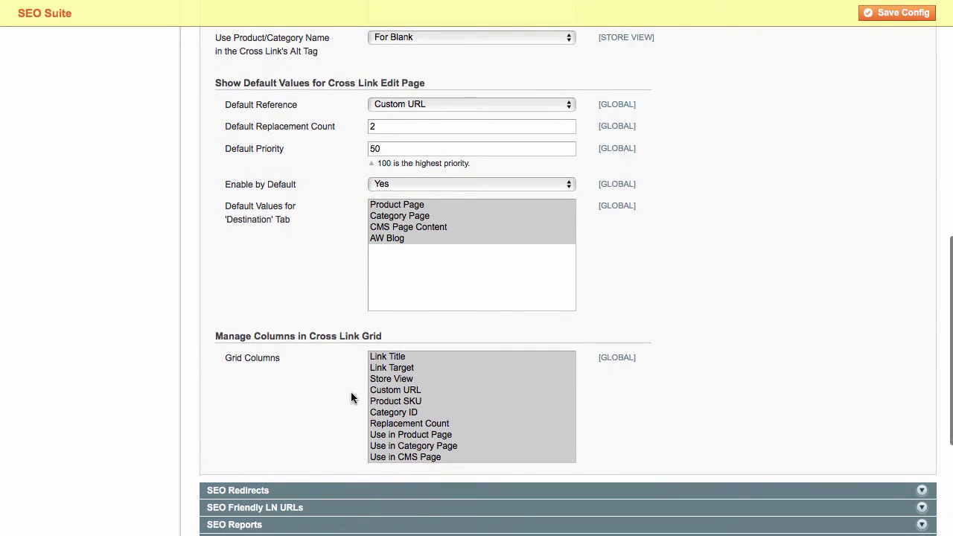
pyautogui.click(419, 108)
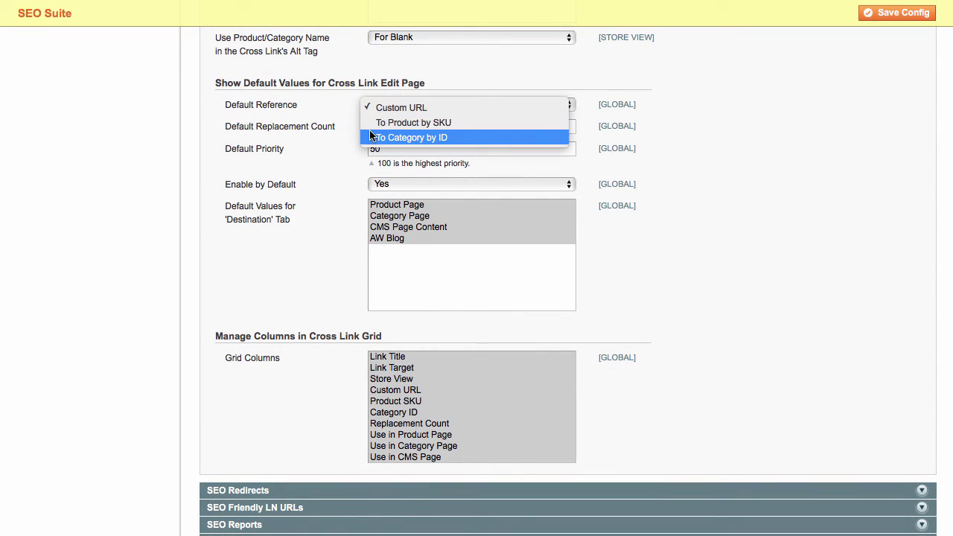
pyautogui.click(376, 122)
pyautogui.click(393, 103)
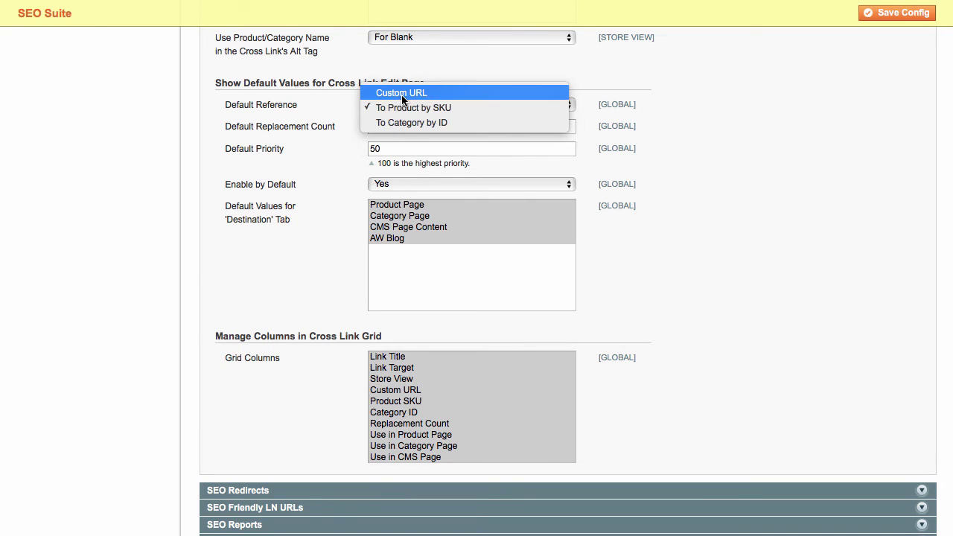
pyautogui.click(402, 94)
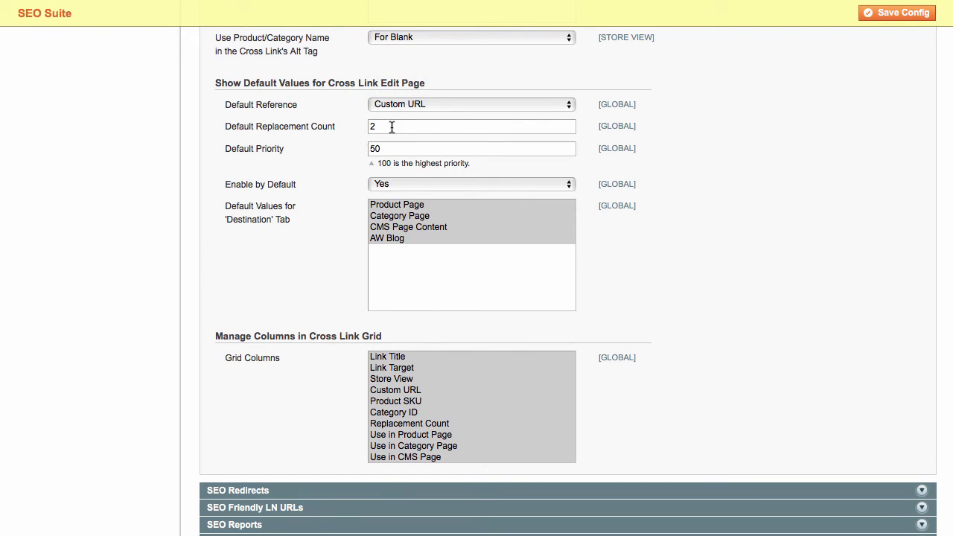
pyautogui.moveTo(391, 127); pyautogui.dragTo(356, 126)
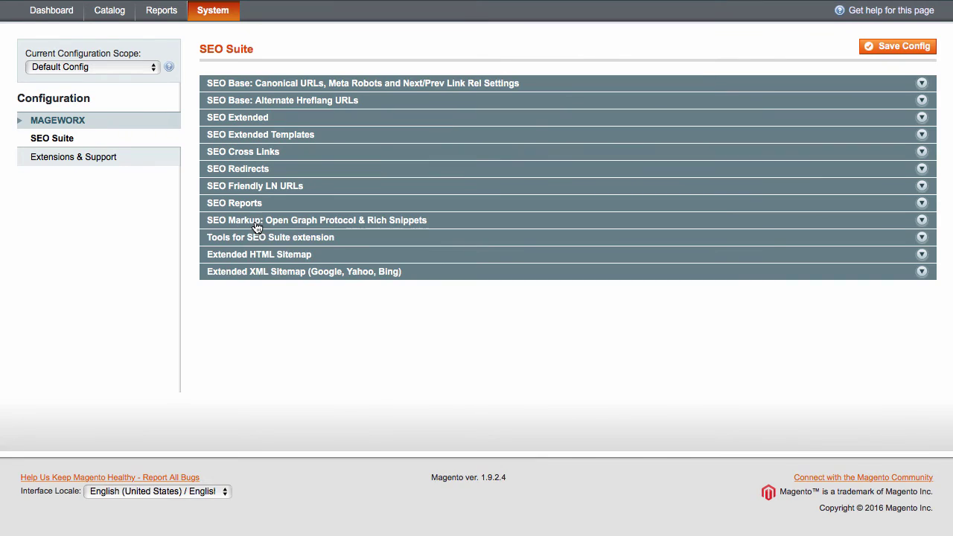
# - Expand SEO Markup, keep markup enabled, and enable website Open Graph, Twitter Cards and Rich Snippets
pyautogui.click(223, 220)
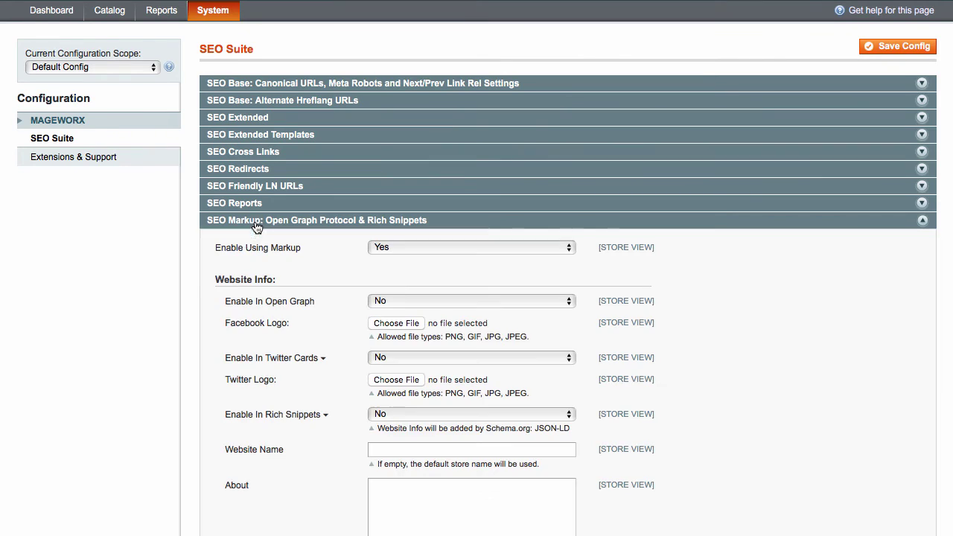
pyautogui.scroll(-5, 222, 298)
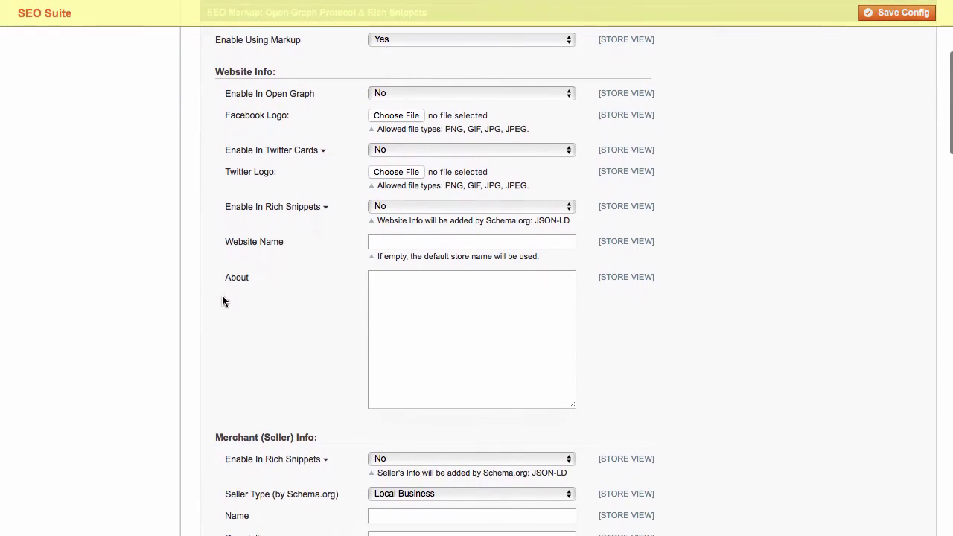
pyautogui.click(394, 41)
pyautogui.click(396, 42)
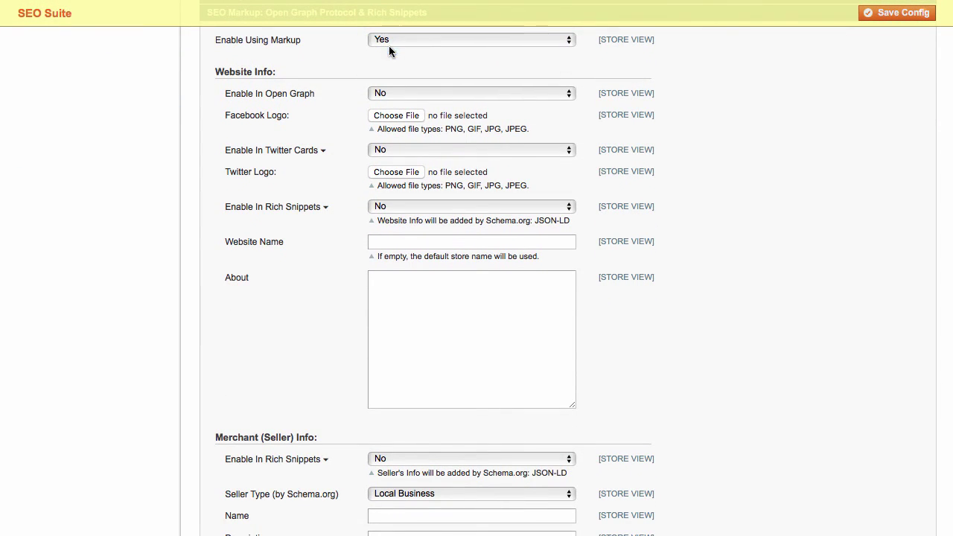
pyautogui.click(375, 95)
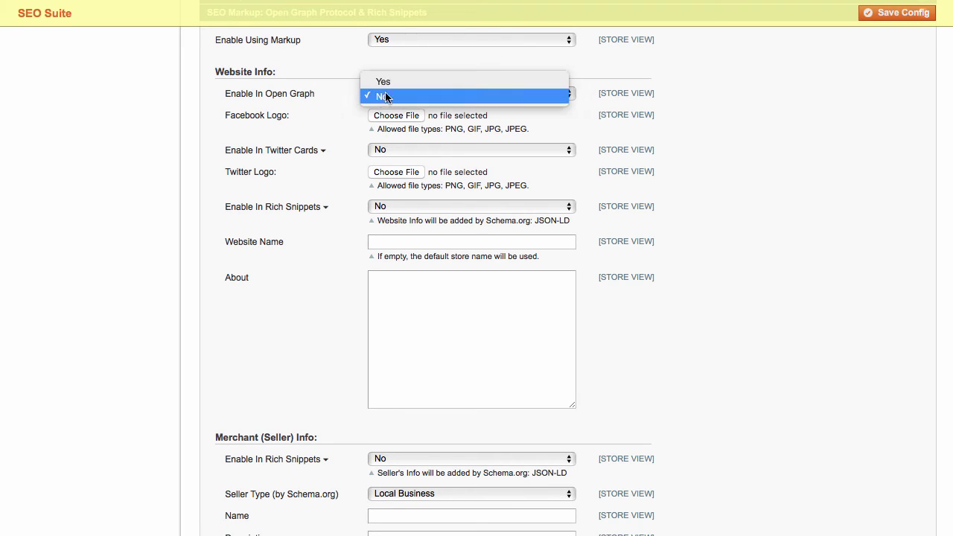
pyautogui.click(398, 80)
pyautogui.click(400, 149)
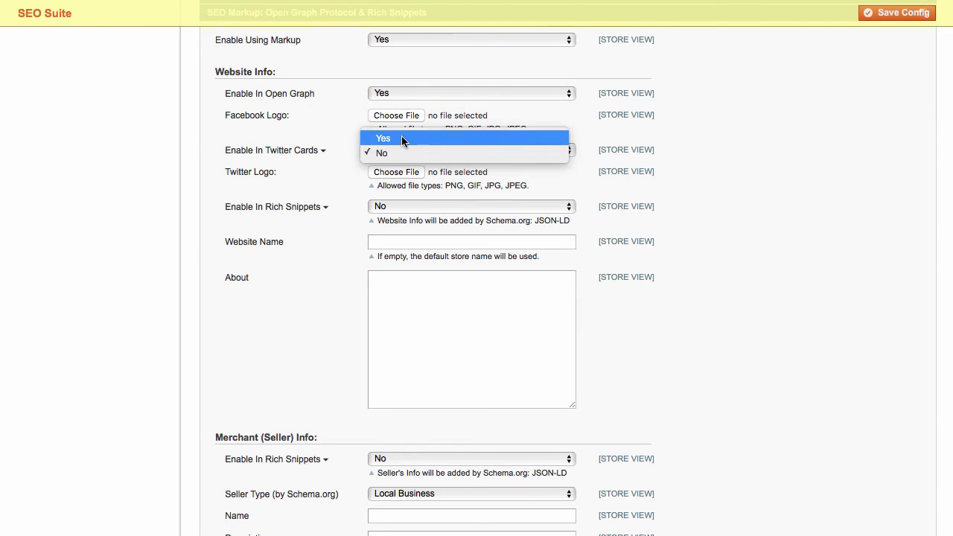
pyautogui.click(402, 136)
pyautogui.click(390, 225)
pyautogui.click(392, 218)
# - Fill in the Twitter username and set Website Name to mageworx.com
pyautogui.click(393, 210)
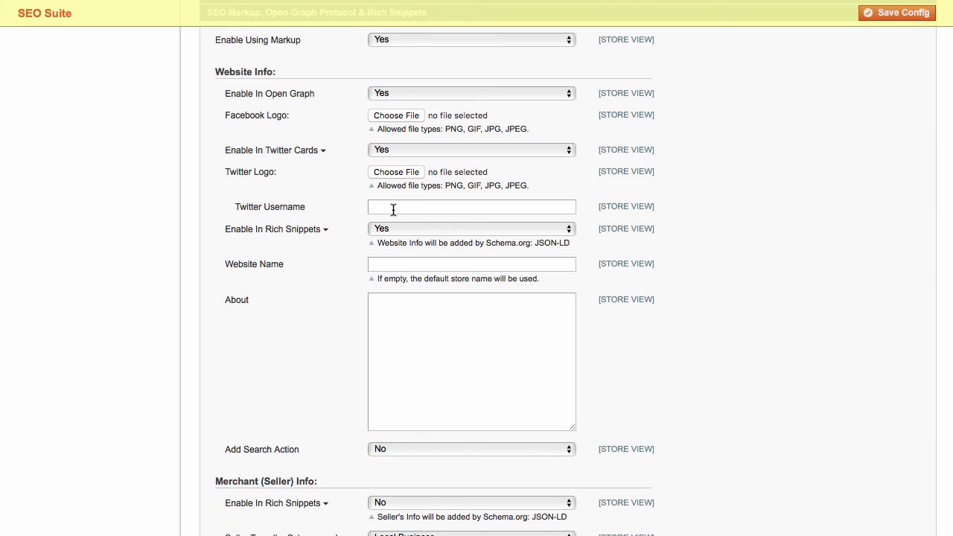
pyautogui.write('@mageworxteam')
pyautogui.click(383, 265)
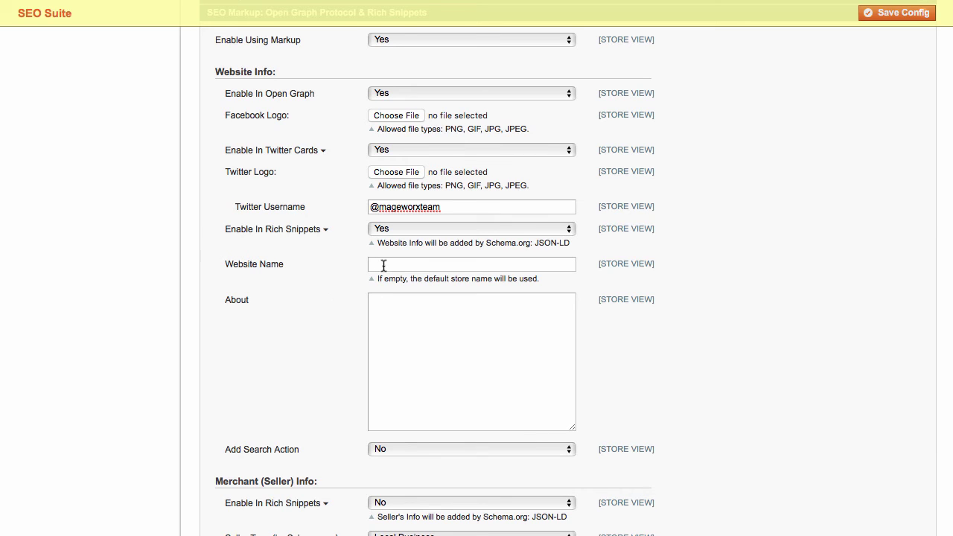
pyautogui.write('mageworx.com')
pyautogui.scroll(-5, 395, 130)
pyautogui.click(395, 129)
pyautogui.click(394, 122)
pyautogui.click(399, 170)
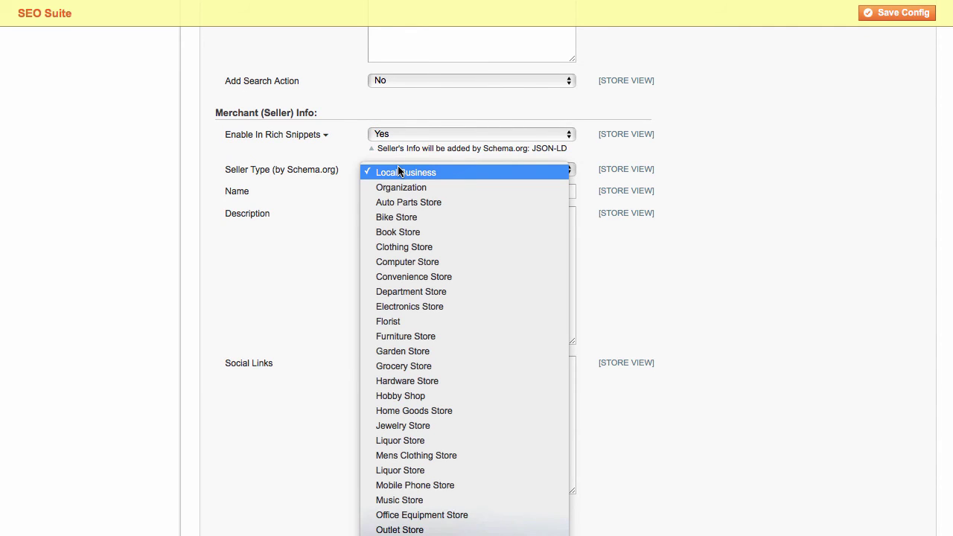
pyautogui.click(399, 172)
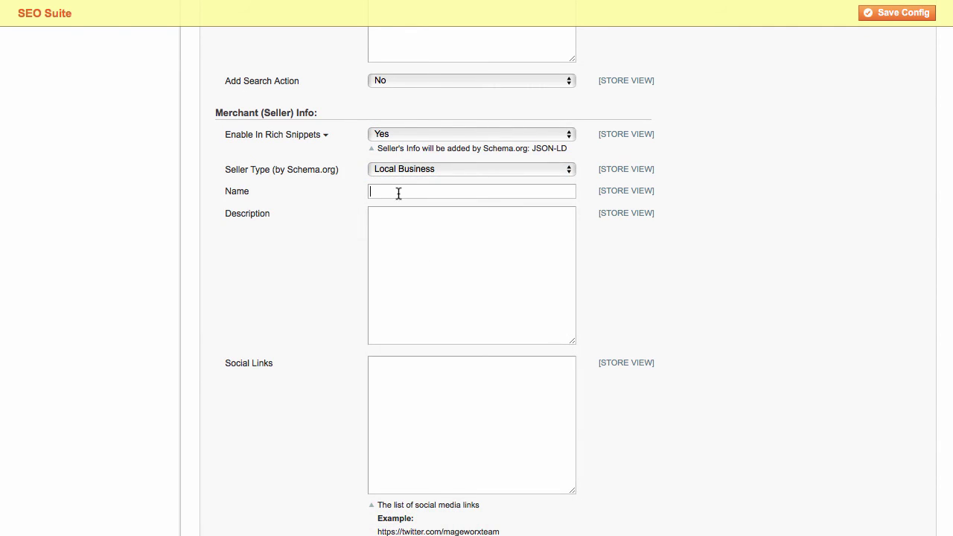
pyautogui.write('M')
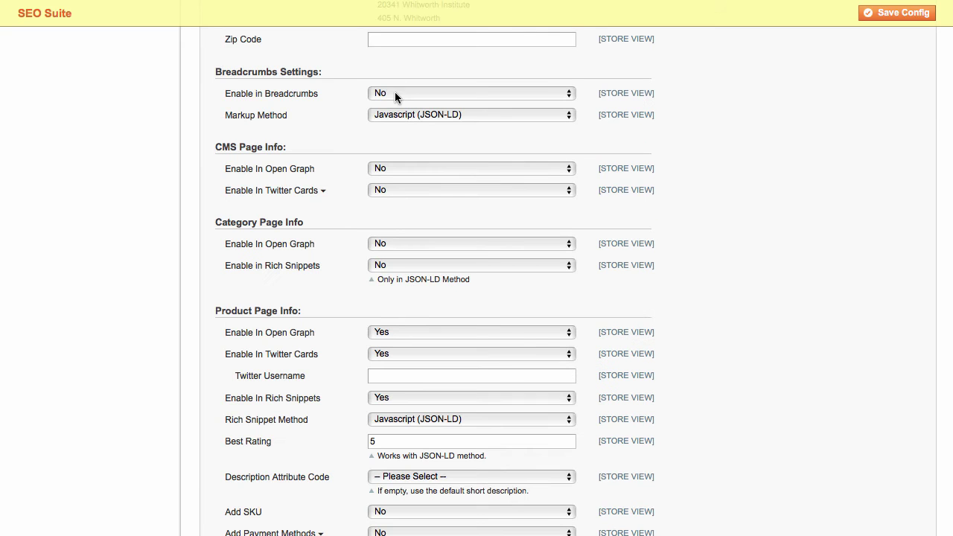
pyautogui.click(394, 92)
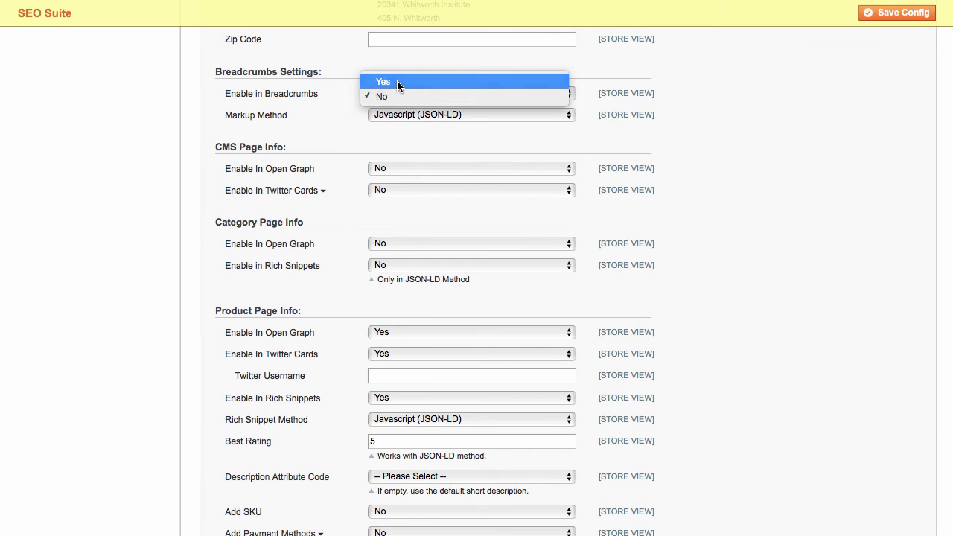
pyautogui.click(397, 80)
pyautogui.click(394, 168)
pyautogui.click(395, 171)
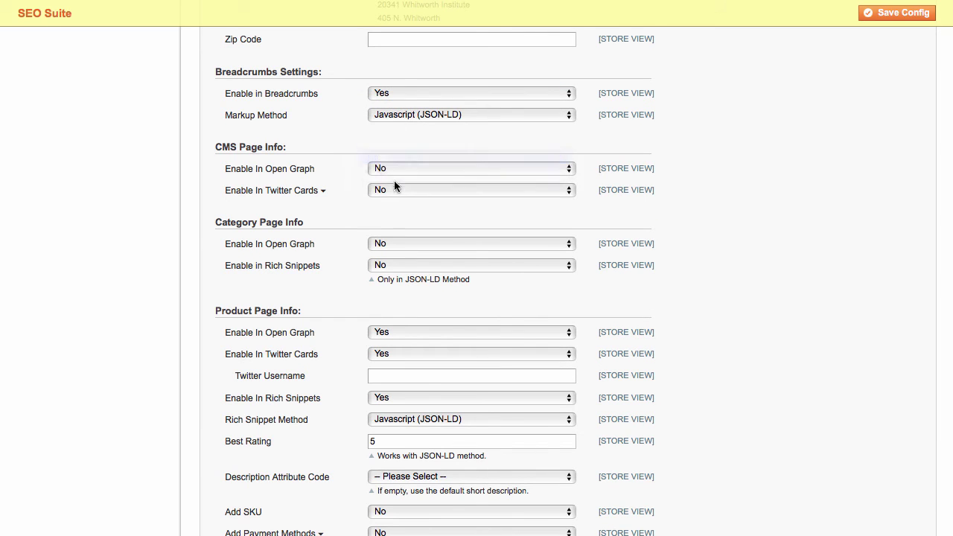
pyautogui.click(379, 266)
pyautogui.click(384, 251)
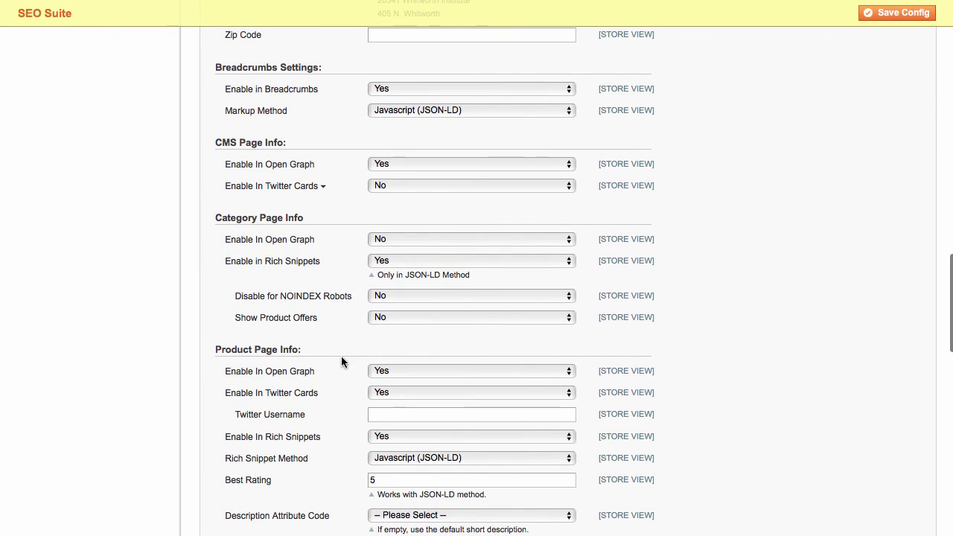
pyautogui.scroll(-5, 339, 372)
pyautogui.scroll(-2, 338, 373)
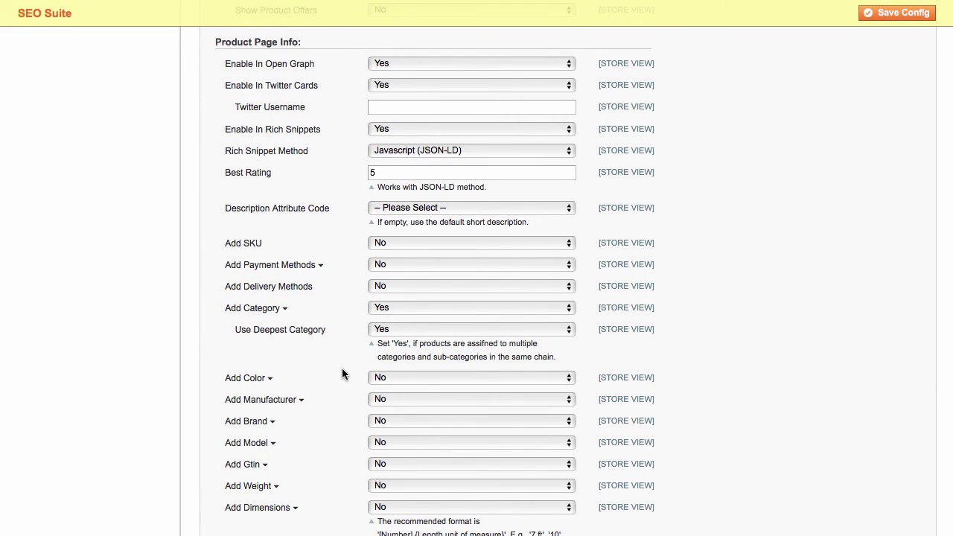
# - Enable event markup for the Books & Music attribute set, best rating 5, location name attribute unset
pyautogui.scroll(-9, 415, 179)
pyautogui.click(415, 176)
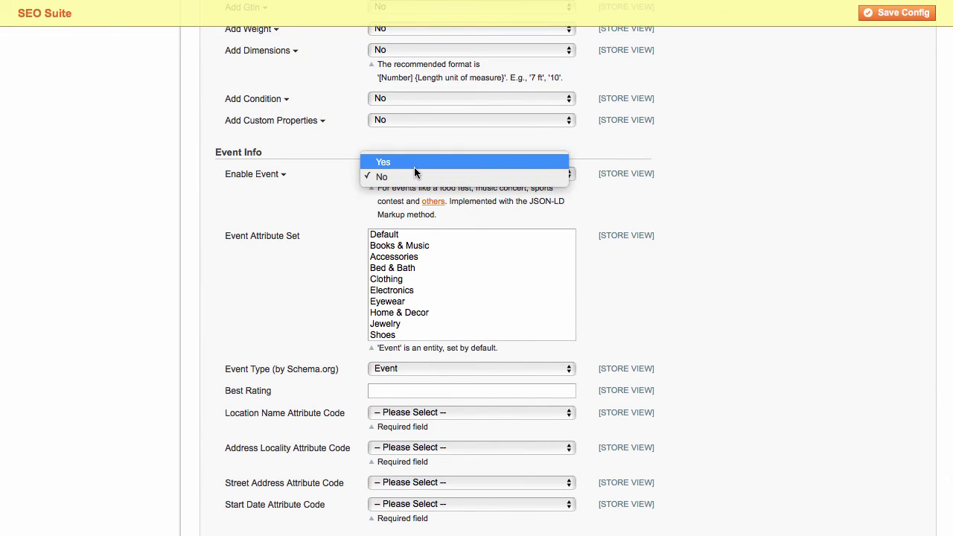
pyautogui.click(414, 166)
pyautogui.scroll(-2, 339, 290)
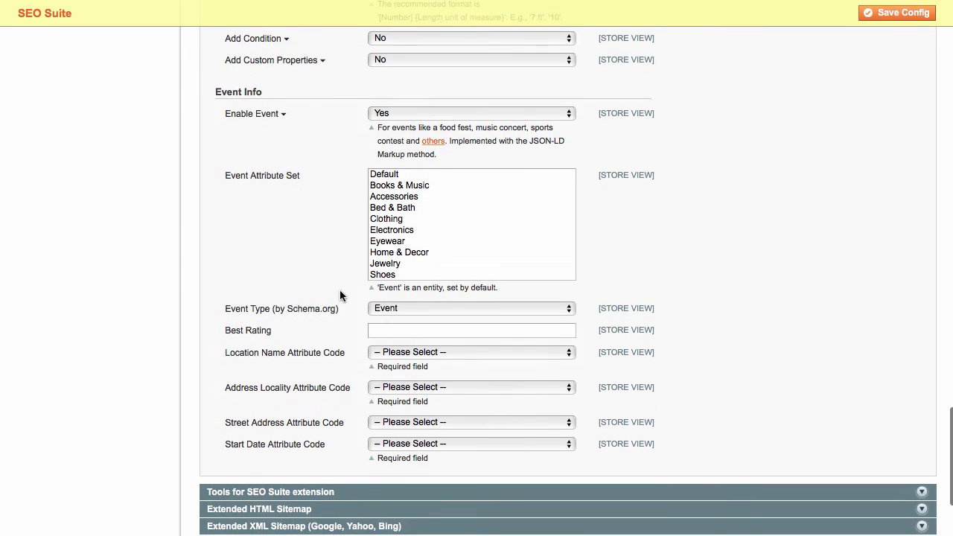
pyautogui.click(419, 185)
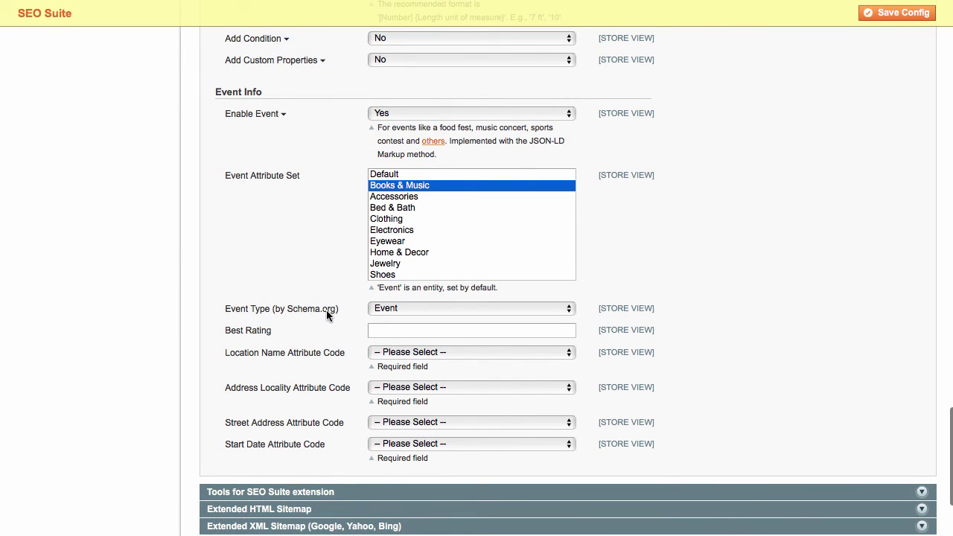
pyautogui.scroll(-2, 389, 311)
pyautogui.click(390, 268)
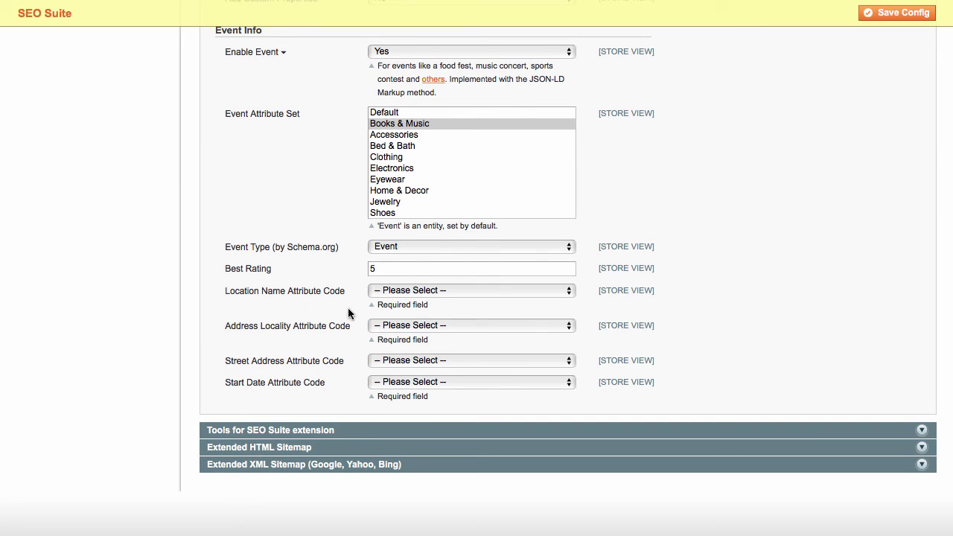
pyautogui.click(397, 291)
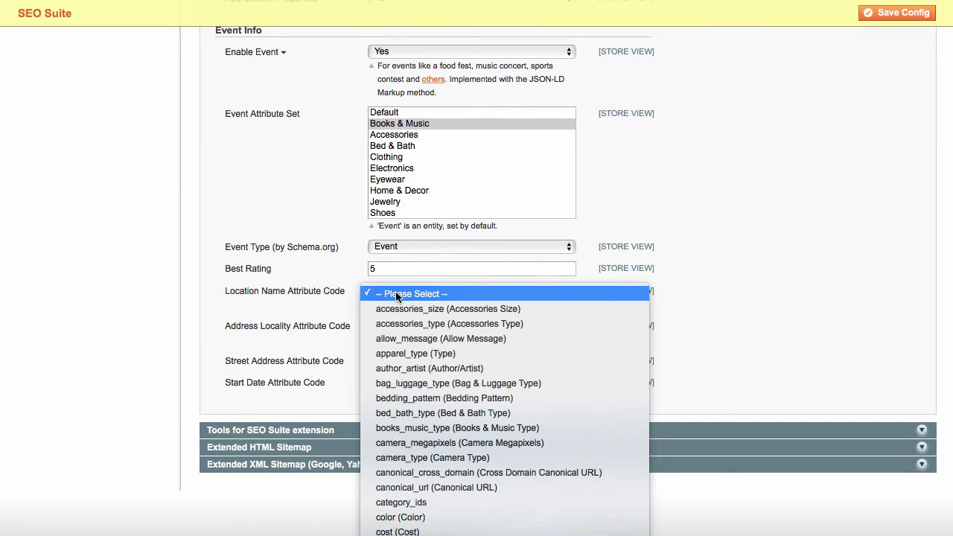
pyautogui.click(397, 294)
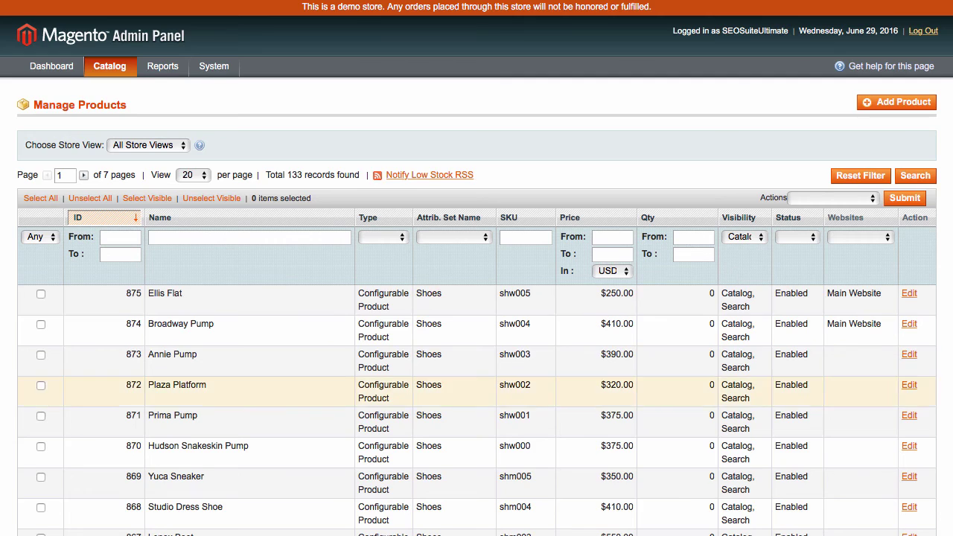
# - Bulk-delete the four shoe products with IDs 872–875 and confirm the deletion
pyautogui.scroll(-3, 47, 400)
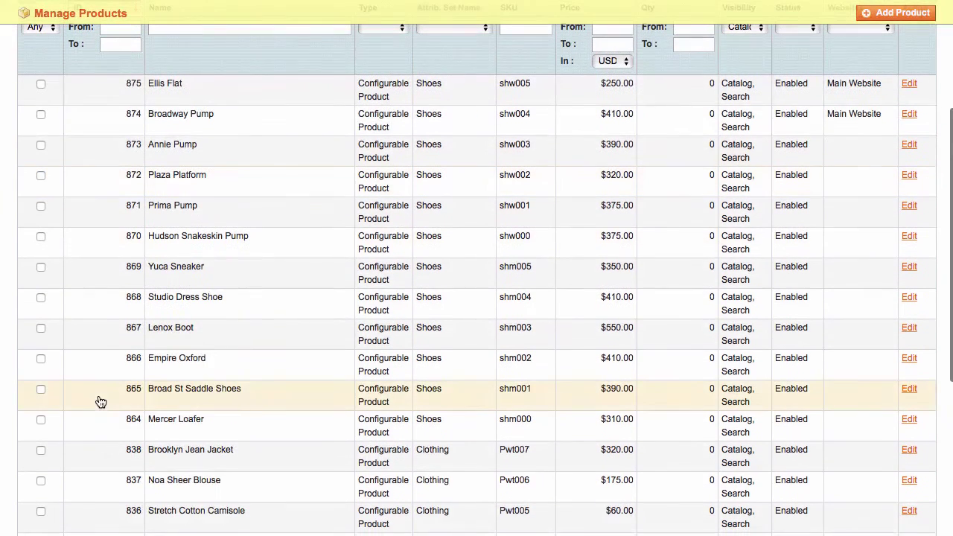
pyautogui.click(41, 85)
pyautogui.click(41, 114)
pyautogui.click(41, 145)
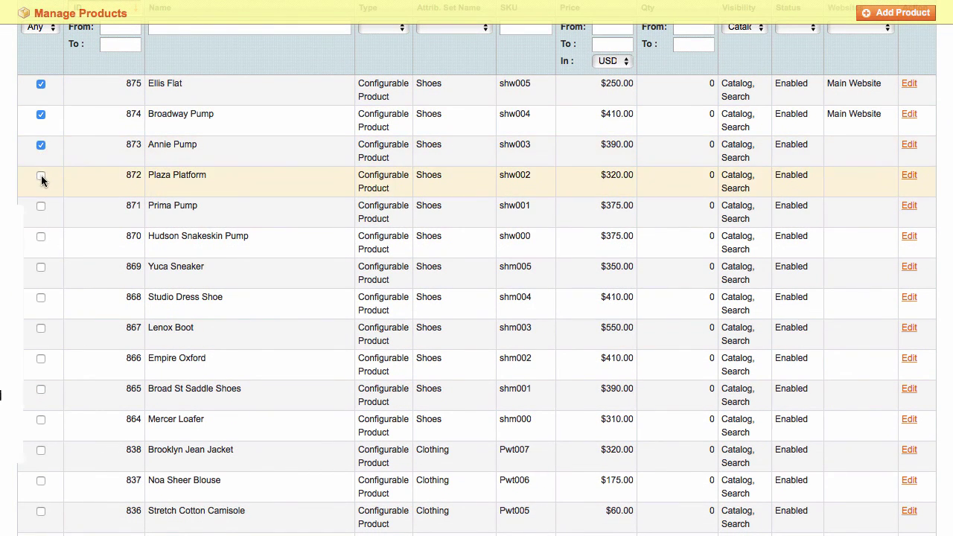
pyautogui.click(41, 179)
pyautogui.scroll(5, 40, 179)
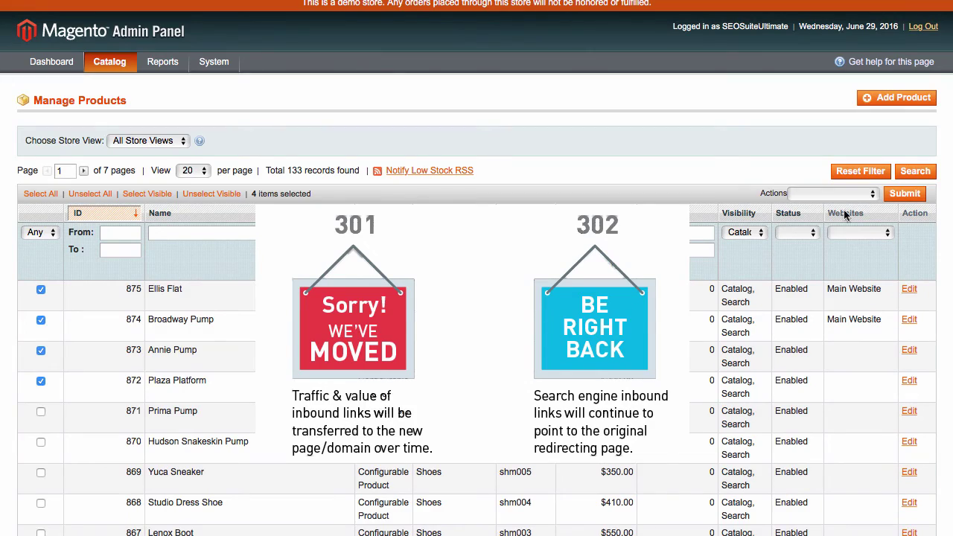
pyautogui.click(834, 194)
pyautogui.click(840, 207)
pyautogui.click(905, 194)
pyautogui.click(615, 260)
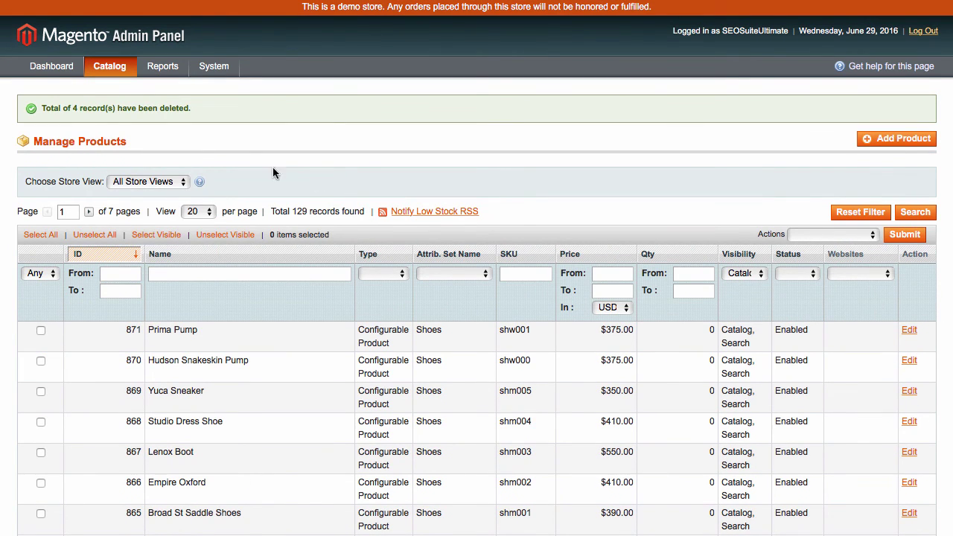
# - Open the SEO Redirects list for deleted products and review its request paths
pyautogui.moveTo(135, 76)
pyautogui.moveTo(121, 179)
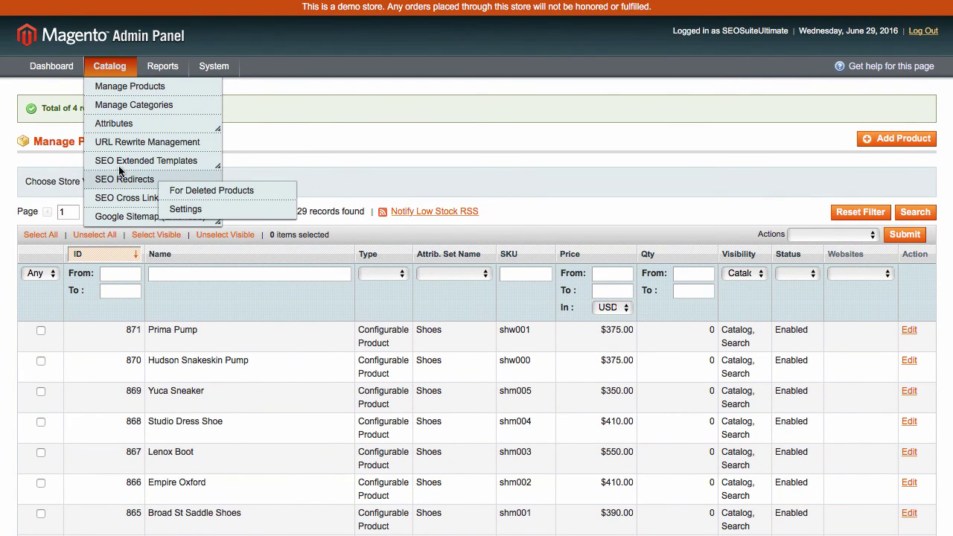
pyautogui.click(191, 186)
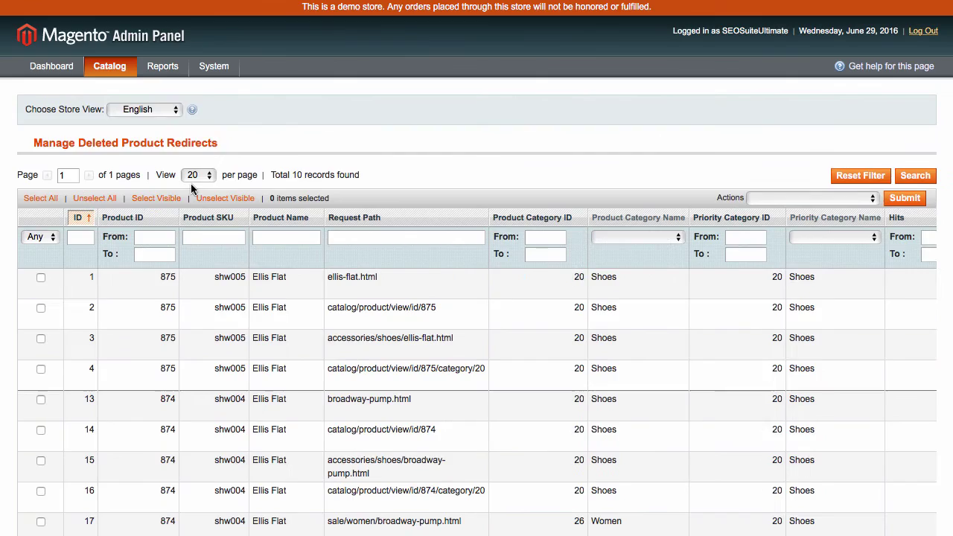
pyautogui.scroll(-4, 401, 183)
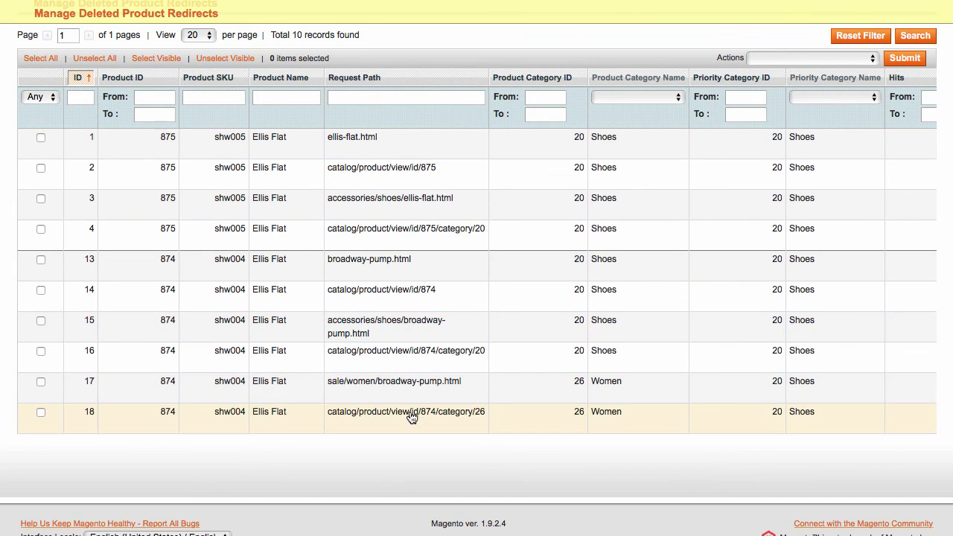
pyautogui.scroll(1, 383, 173)
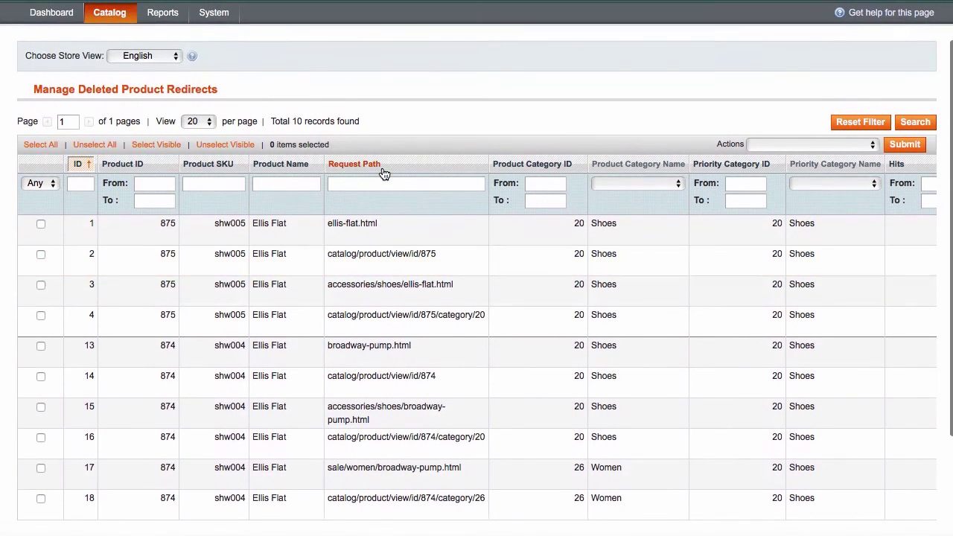
# - Select the first three redirect rows and look over the available bulk actions without applying any
pyautogui.click(41, 223)
pyautogui.click(41, 256)
pyautogui.click(41, 285)
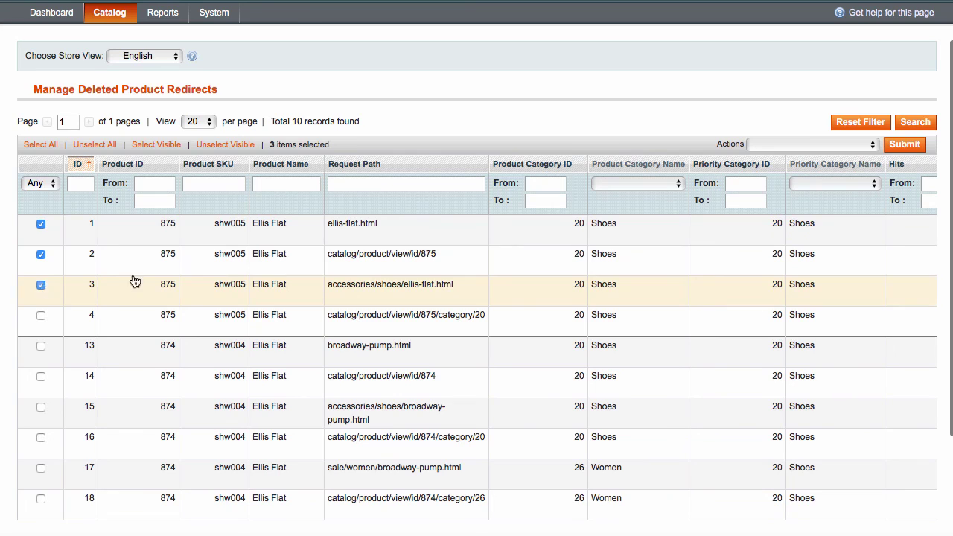
pyautogui.click(776, 145)
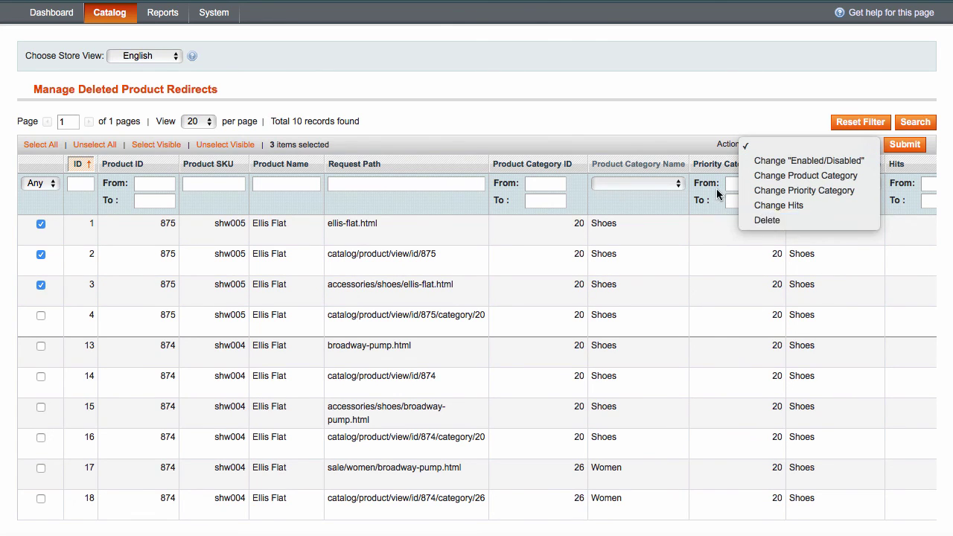
pyautogui.click(576, 80)
# - Set SEO redirects to Enabled, 302 Found, default Product Category, and change retention from 90 to 60 days
pyautogui.moveTo(125, 23)
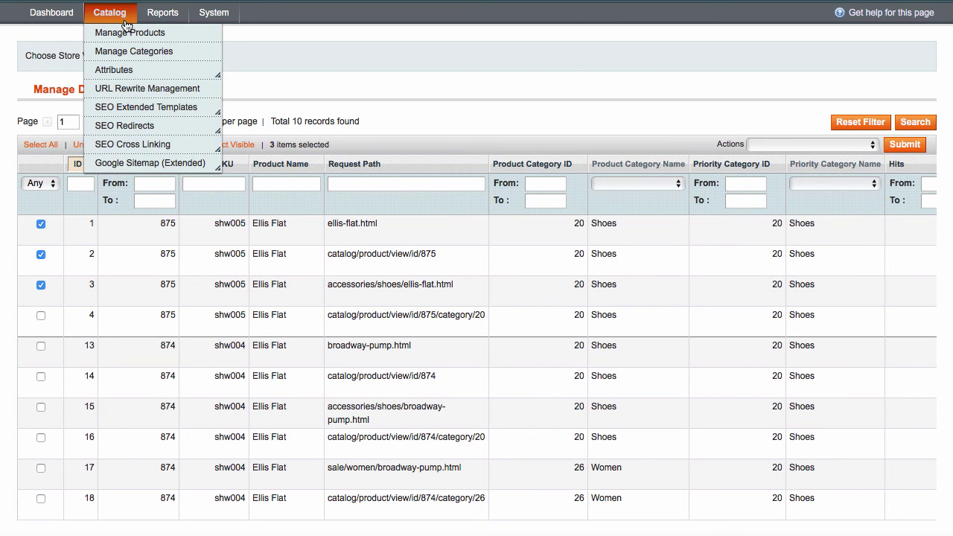
pyautogui.moveTo(127, 124)
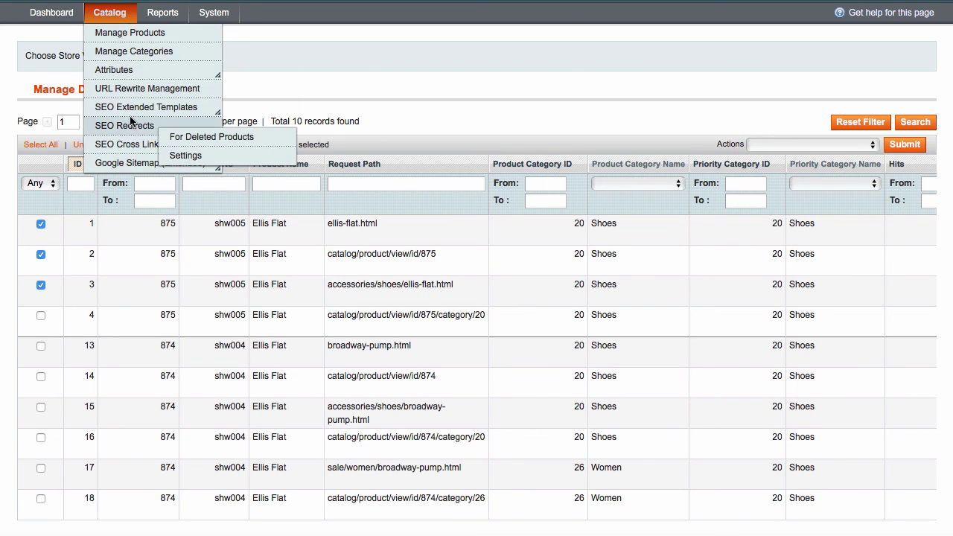
pyautogui.click(179, 157)
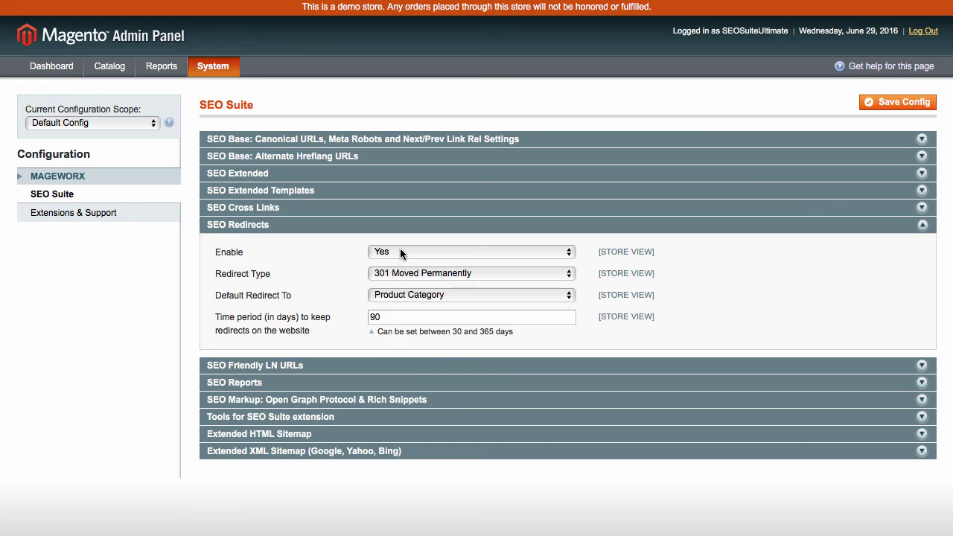
pyautogui.click(400, 251)
pyautogui.click(400, 250)
pyautogui.click(402, 271)
pyautogui.click(402, 291)
pyautogui.click(418, 294)
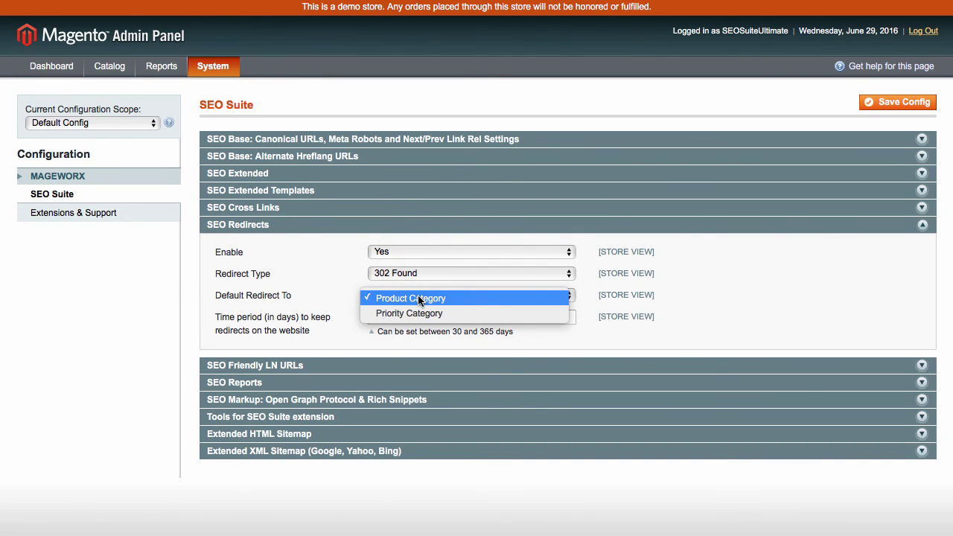
pyautogui.click(418, 297)
pyautogui.doubleClick(413, 318)
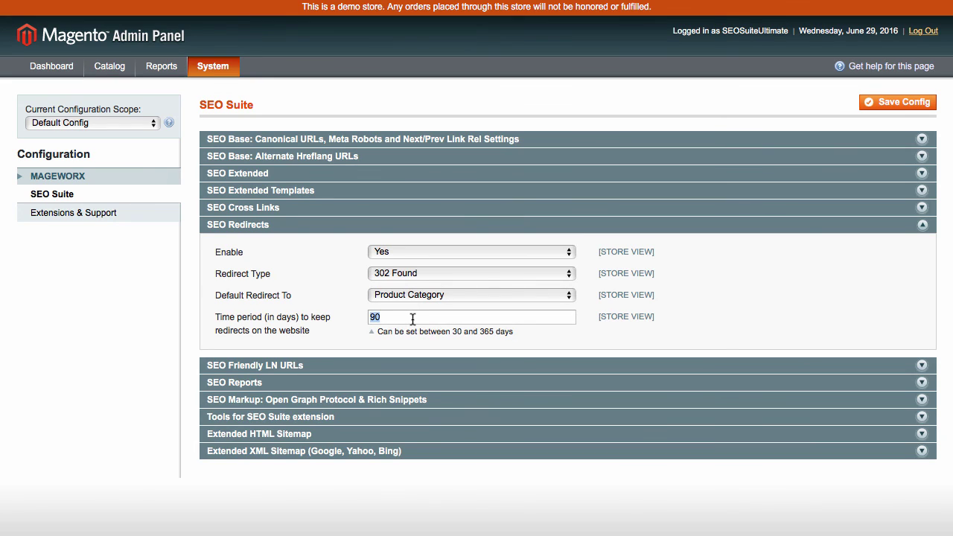
pyautogui.write('60')
# - Open the Products report under Reports > SEO Reports
pyautogui.moveTo(168, 72)
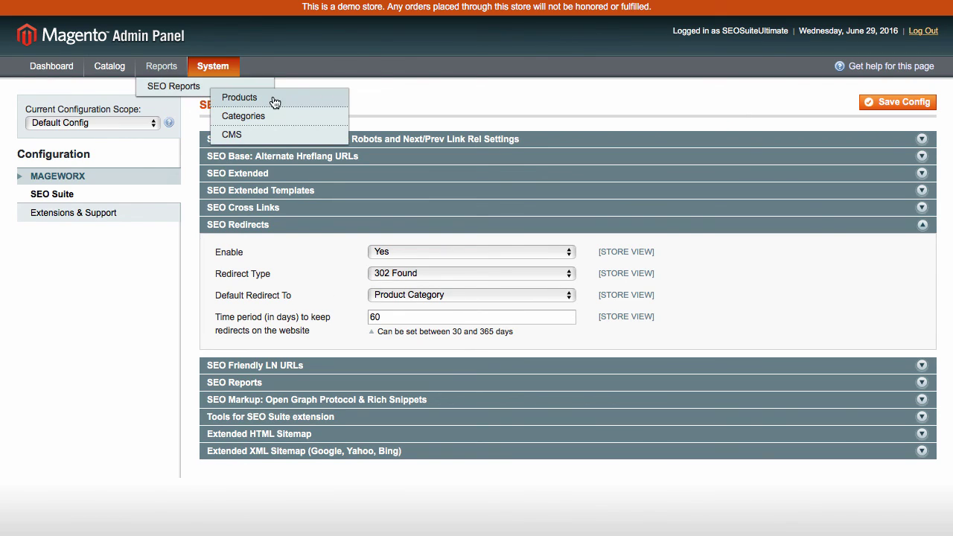
pyautogui.click(273, 97)
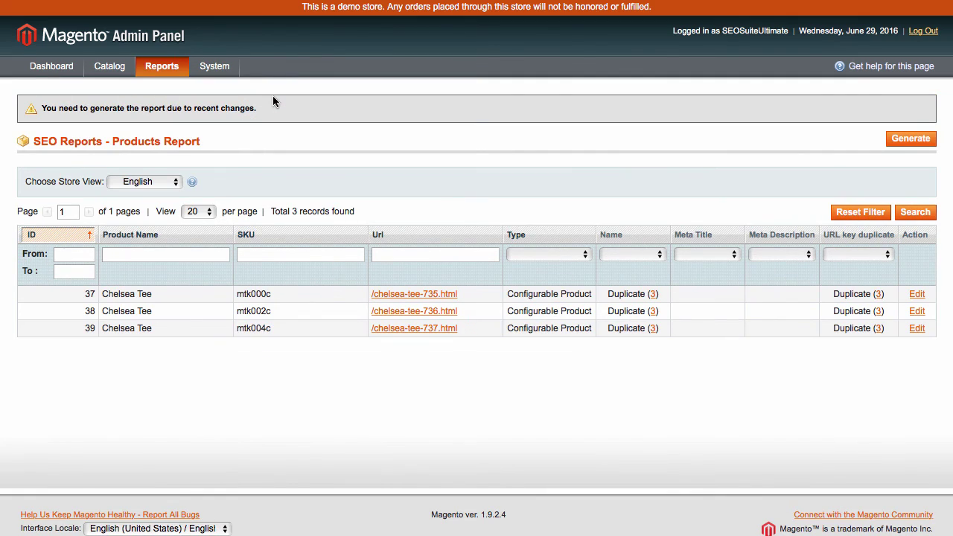